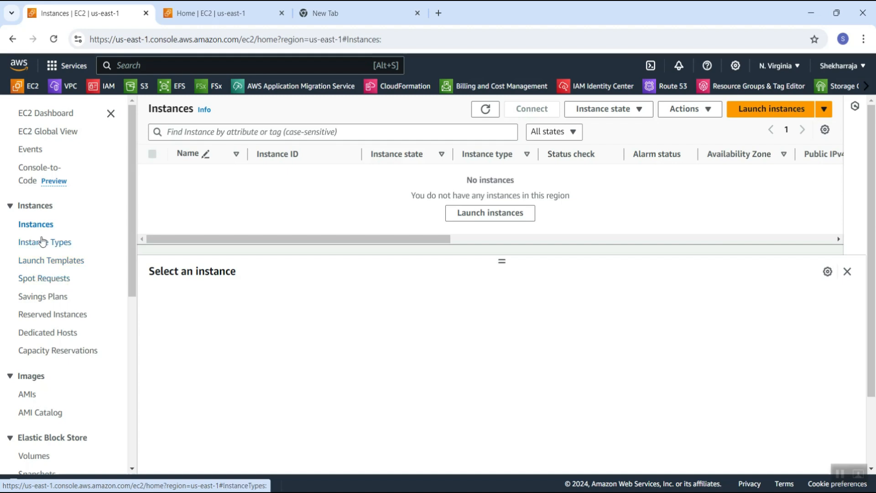
# - Look through the EC2 resource categories, from Instances to Auto Scaling
pyautogui.scroll(-1, 40, 338)
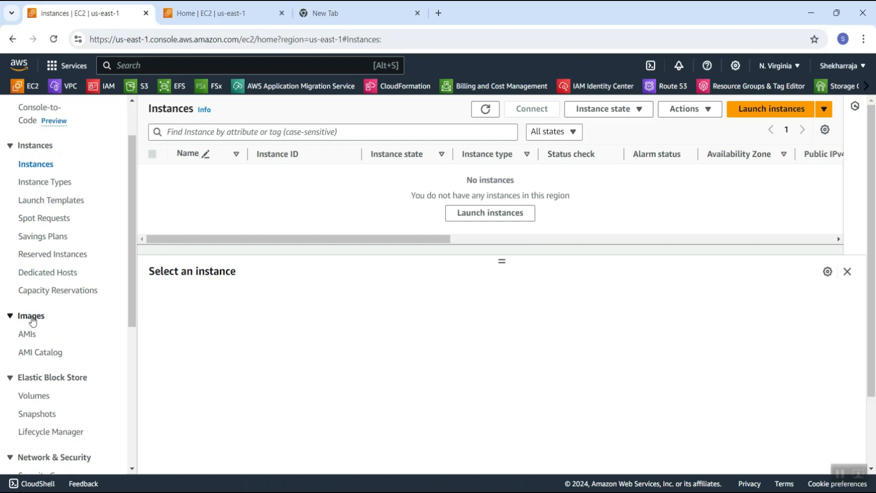
pyautogui.scroll(-1, 32, 319)
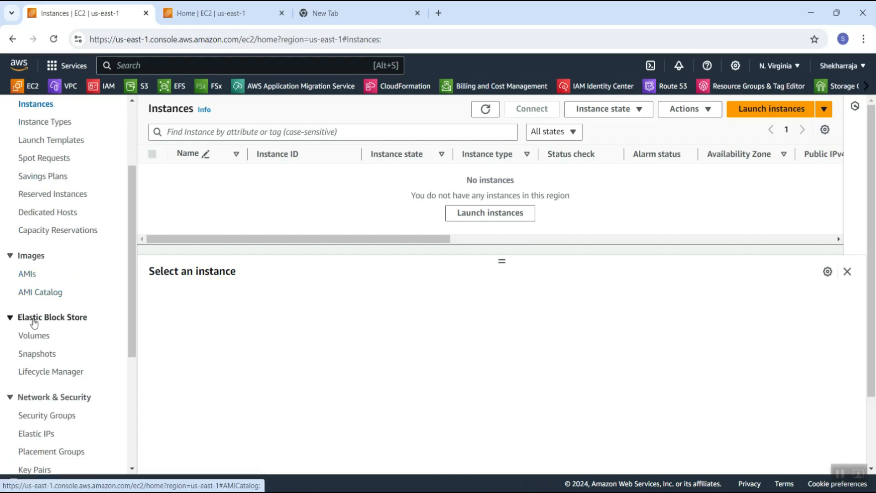
pyautogui.scroll(-1, 32, 322)
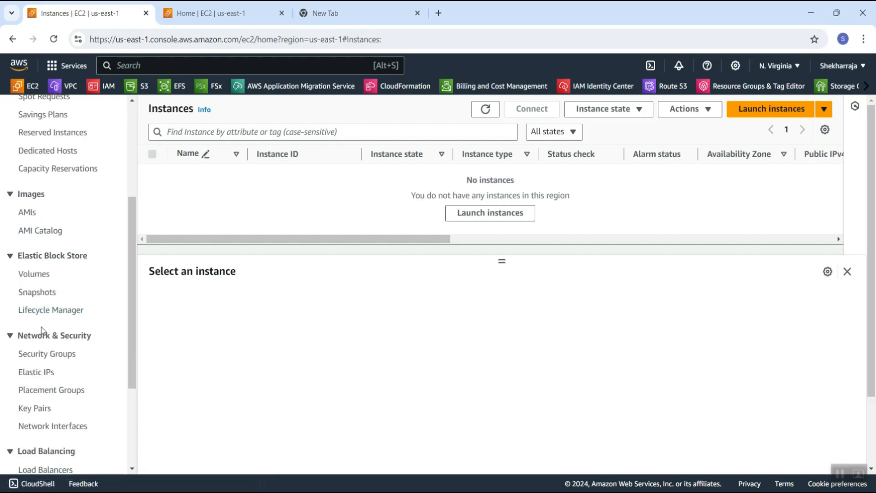
pyautogui.scroll(-1, 56, 287)
pyautogui.scroll(-2, 63, 310)
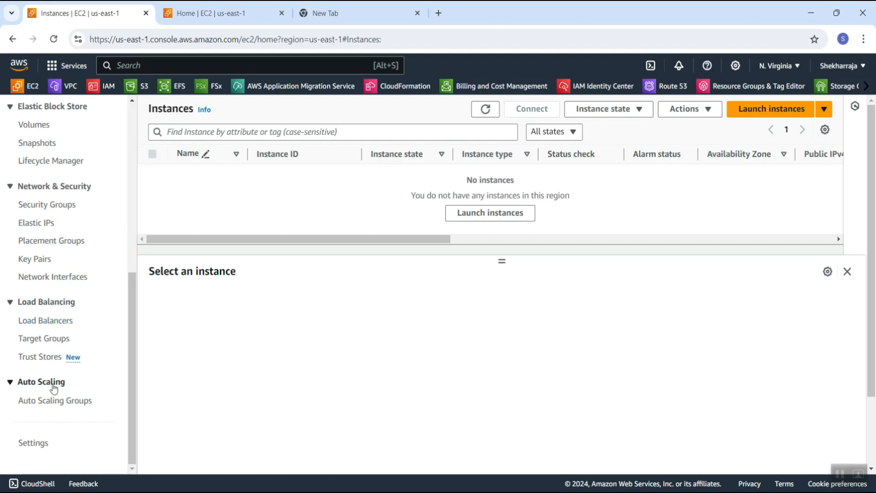
pyautogui.scroll(3, 56, 348)
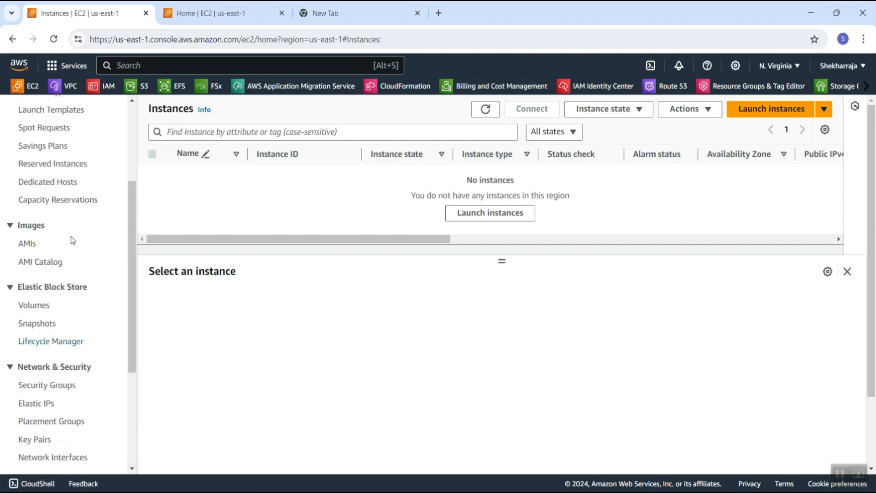
pyautogui.scroll(3, 72, 239)
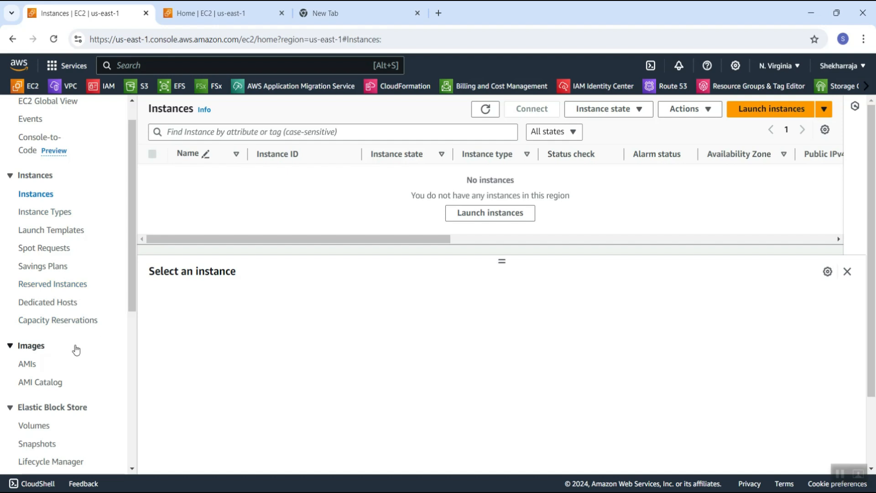
pyautogui.scroll(1, 114, 381)
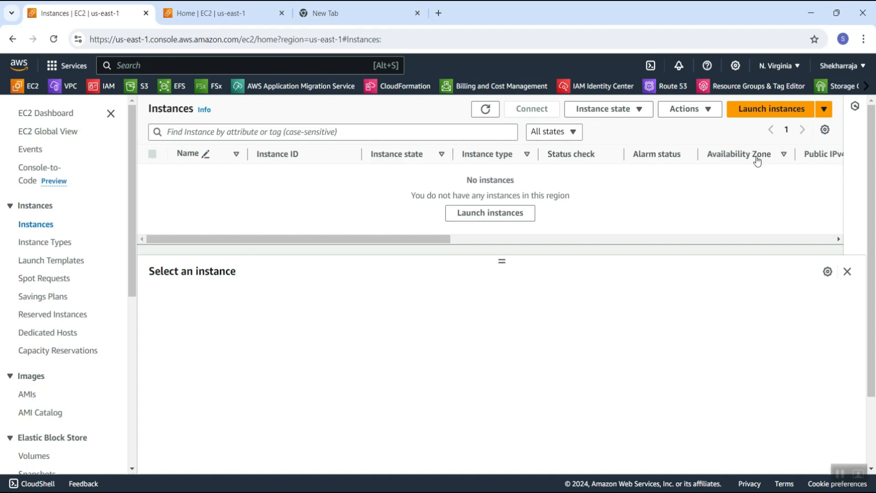
# - Start launching a new EC2 instance and name it Win_server
pyautogui.click(752, 115)
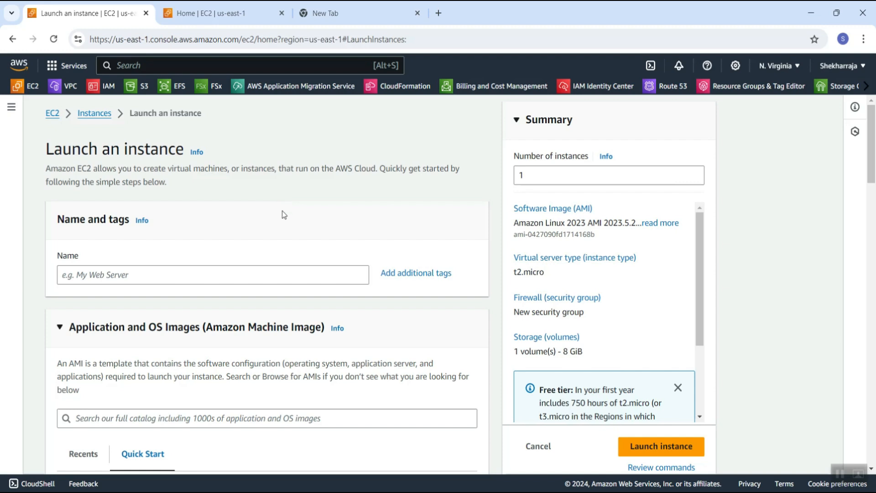
pyautogui.scroll(-1, 267, 213)
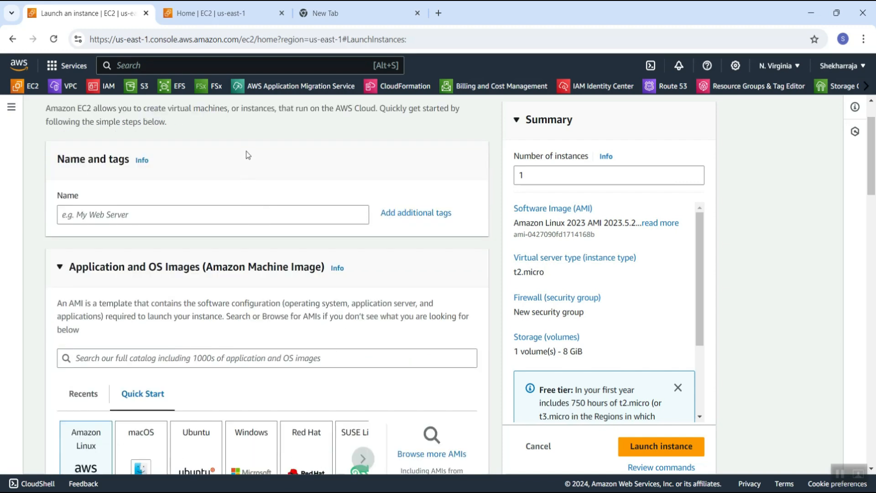
pyautogui.scroll(1, 235, 208)
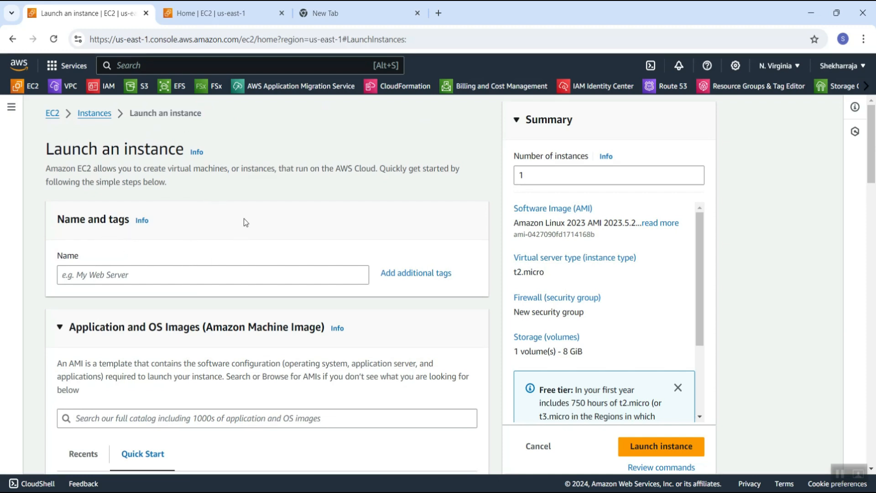
pyautogui.click(181, 272)
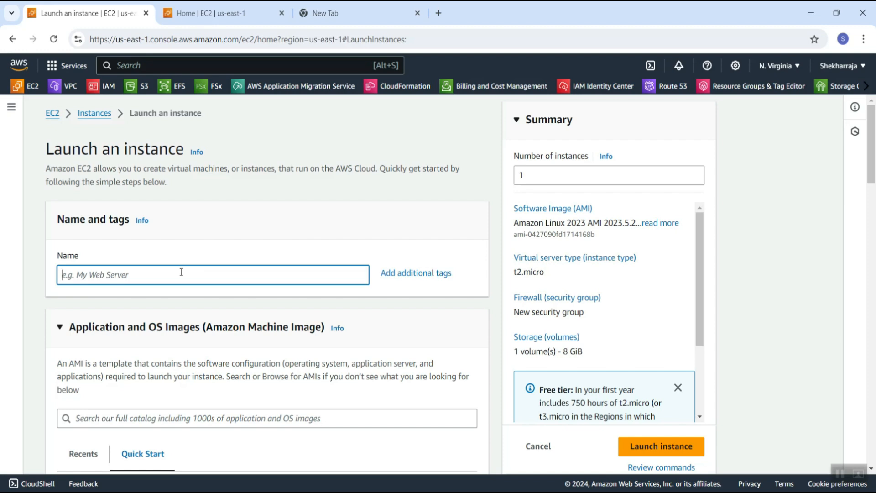
pyautogui.write('Win_server')
pyautogui.moveTo(118, 275); pyautogui.dragTo(58, 275)
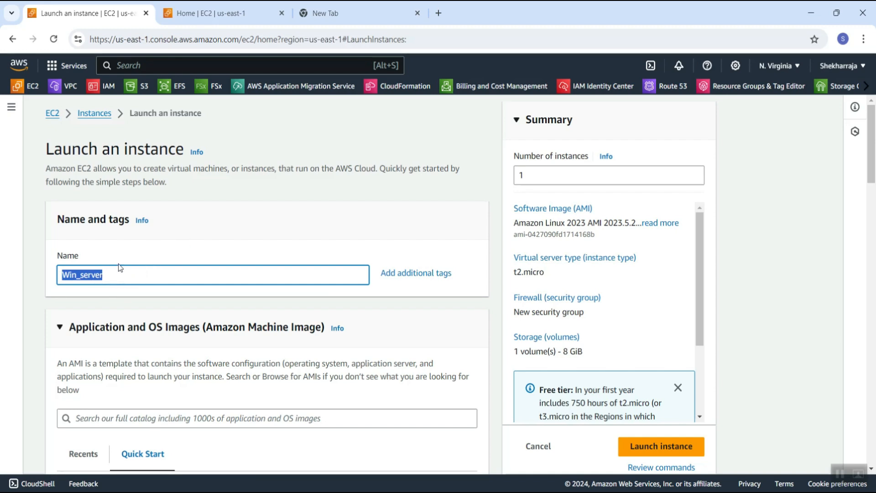
pyautogui.click(167, 256)
# - Add an additional tag to the instance with the key project
pyautogui.scroll(-1, 331, 284)
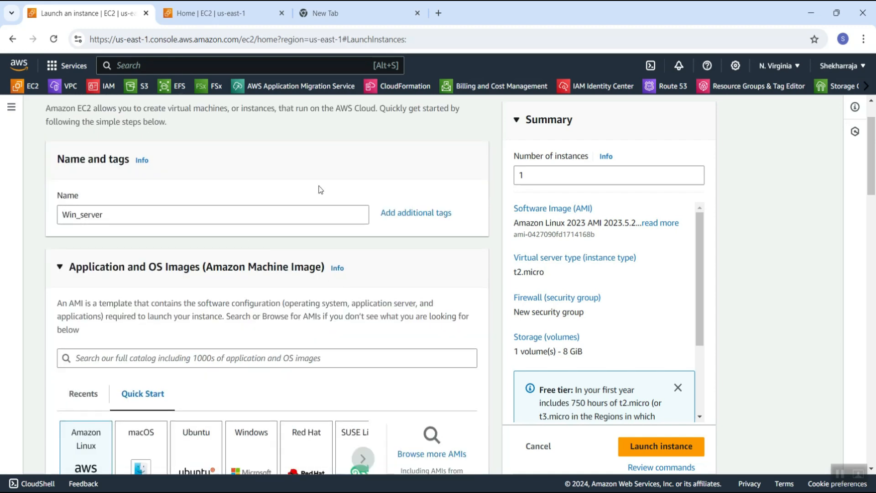
pyautogui.click(422, 220)
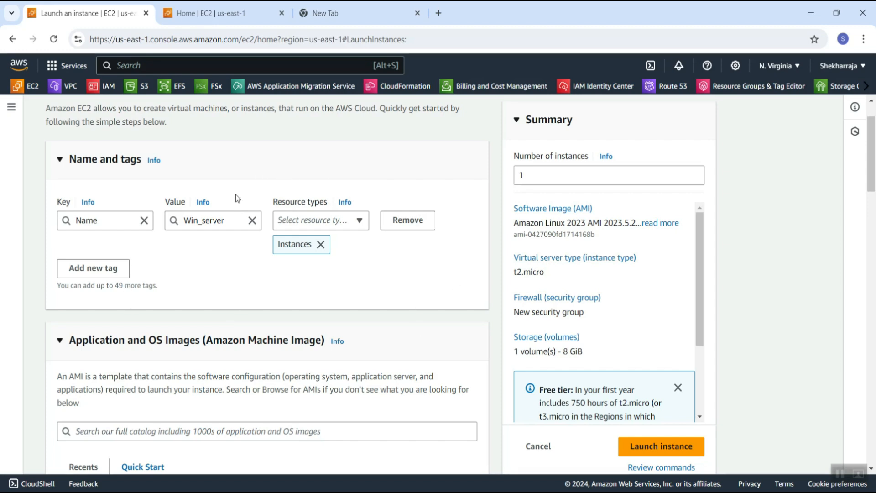
pyautogui.click(93, 269)
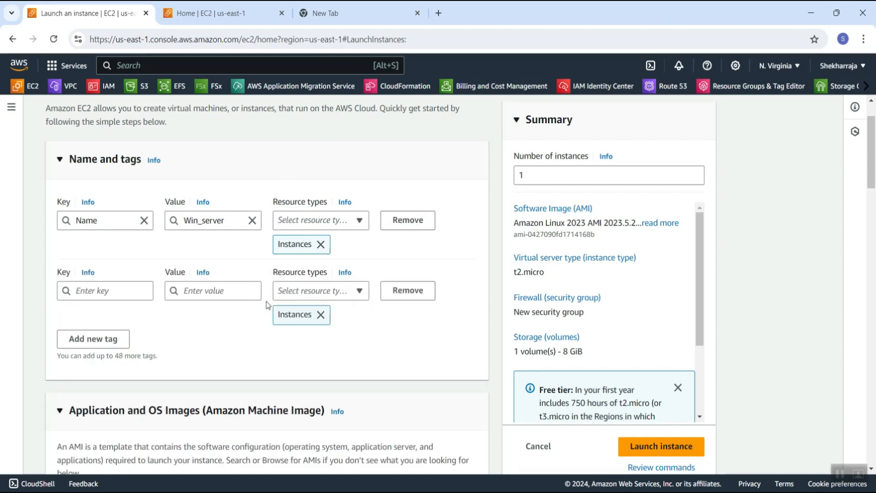
pyautogui.scroll(-1, 172, 320)
pyautogui.click(94, 229)
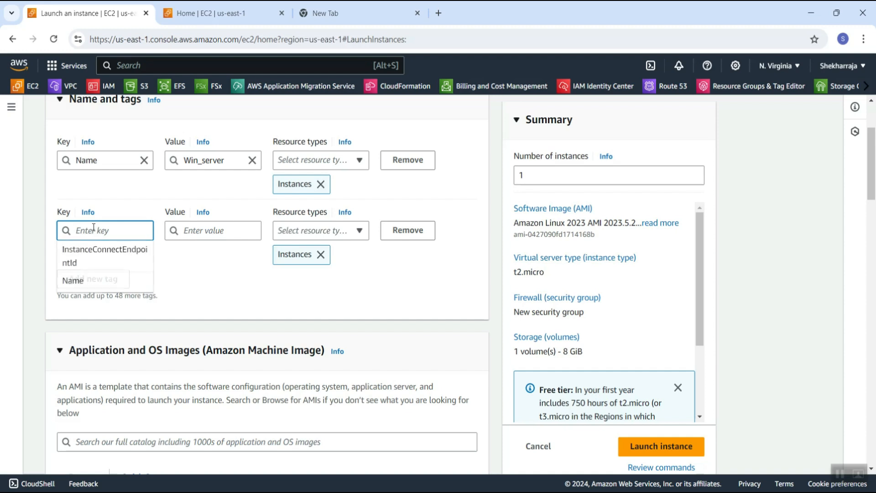
pyautogui.write('p')
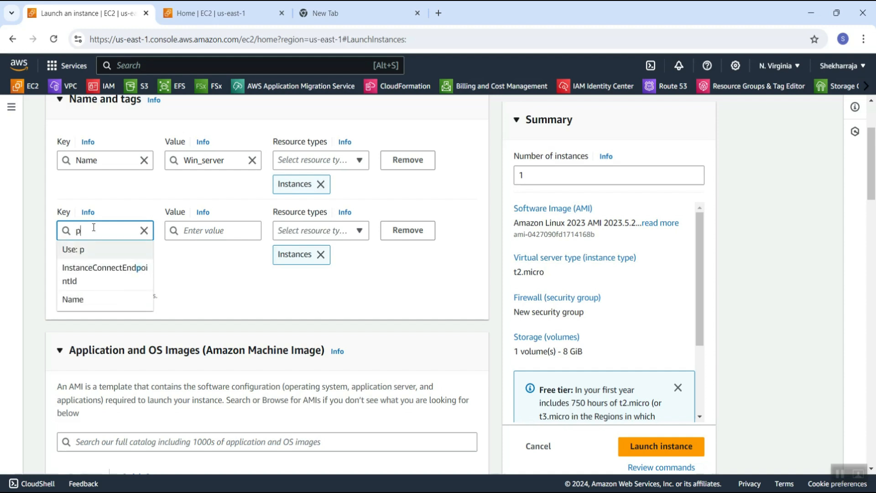
pyautogui.write('roject')
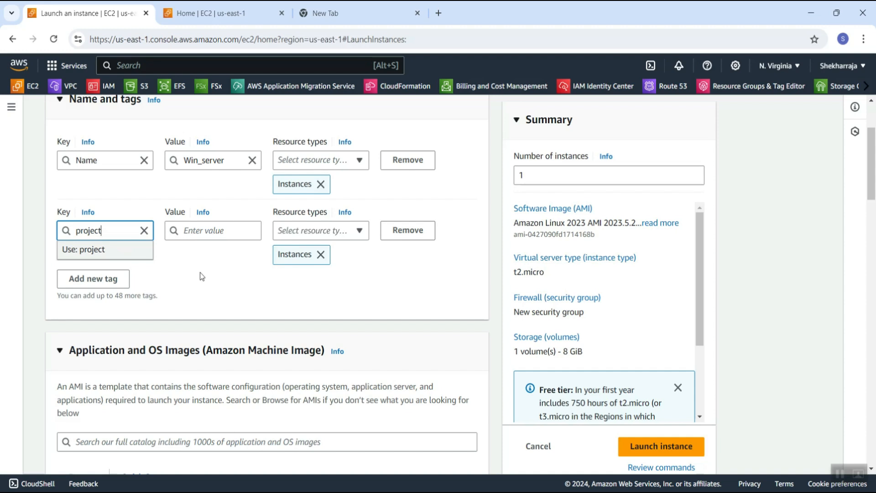
pyautogui.click(106, 248)
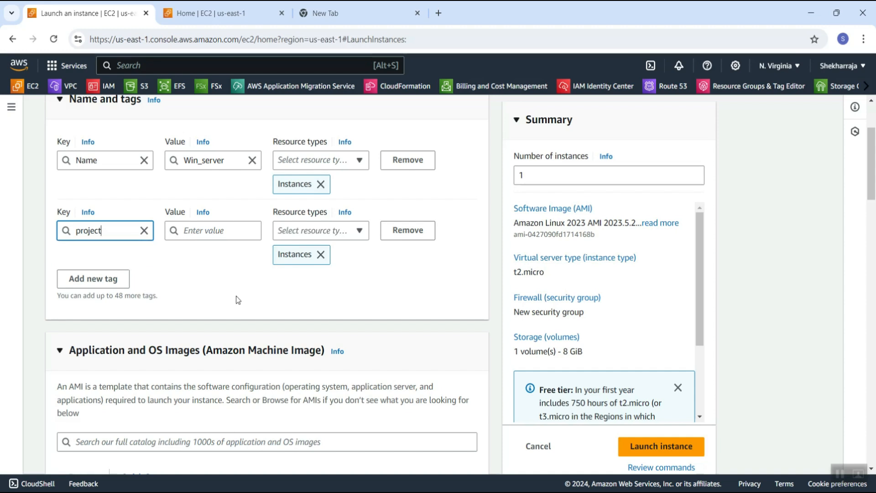
pyautogui.doubleClick(93, 231)
pyautogui.click(205, 288)
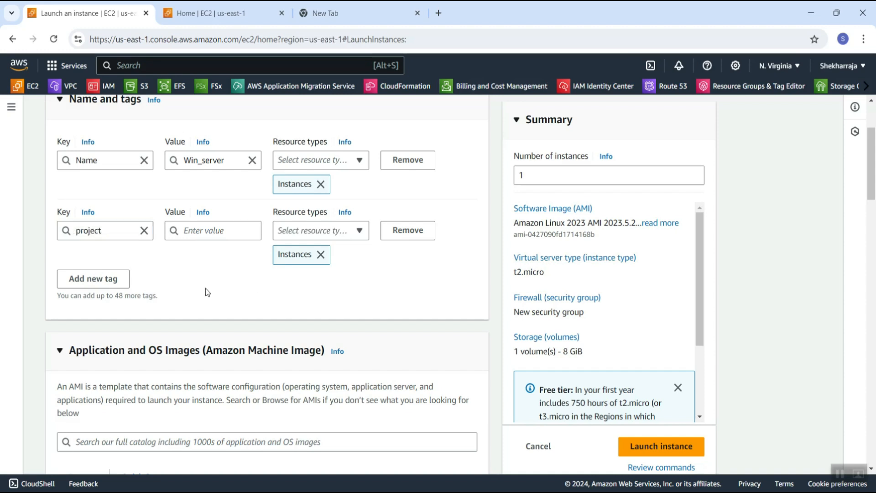
pyautogui.doubleClick(89, 231)
pyautogui.click(214, 267)
# - Set the value of the project tag to zomoto
pyautogui.click(202, 232)
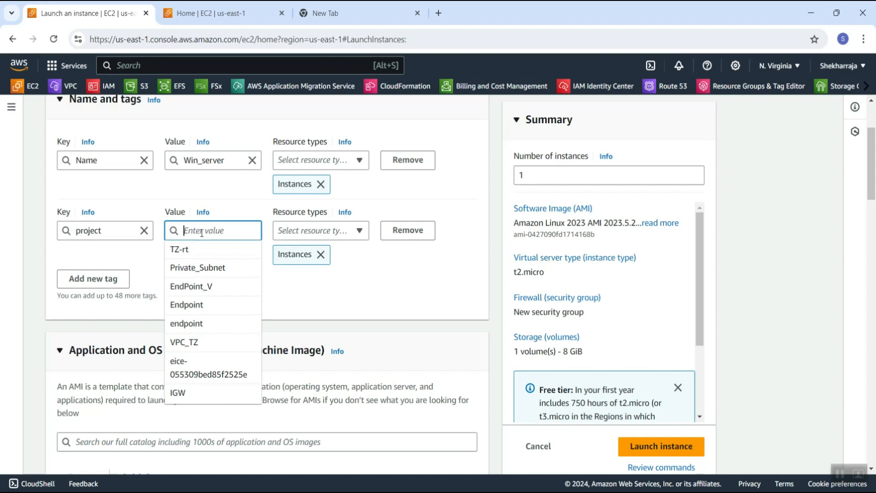
pyautogui.write('zpm')
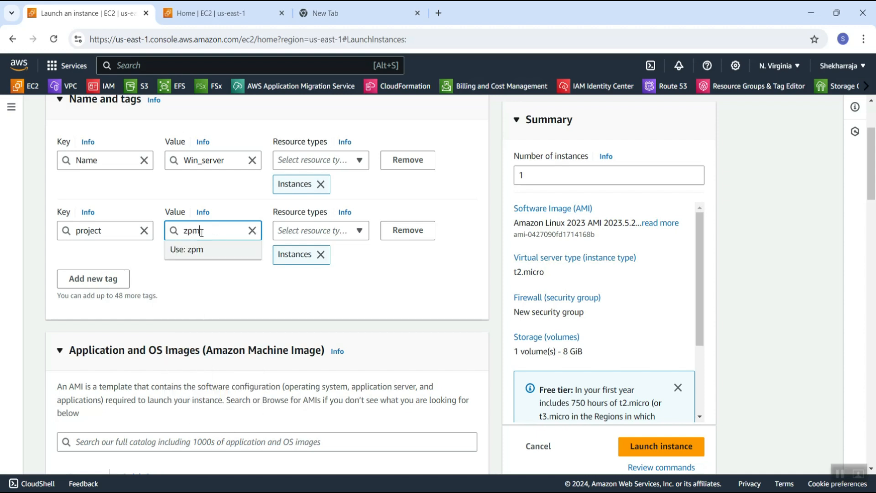
pyautogui.press('BackSpace')
pyautogui.press('BackSpace')
pyautogui.write('omoto')
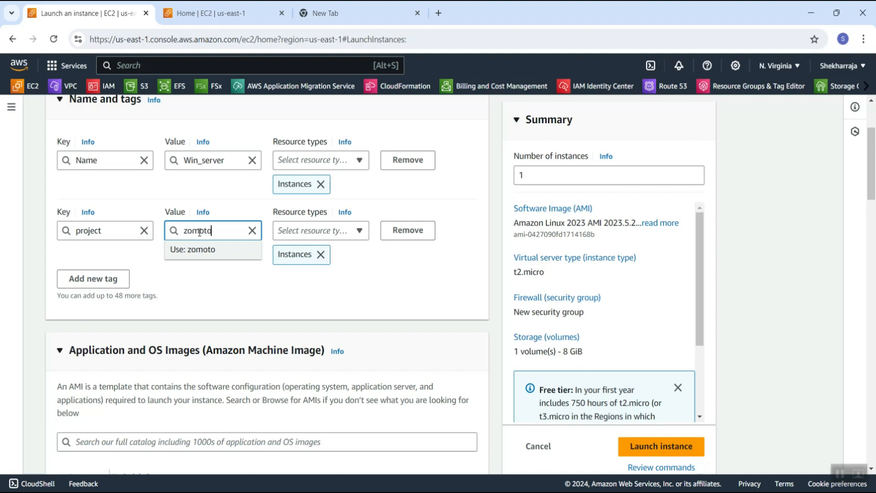
pyautogui.click(218, 299)
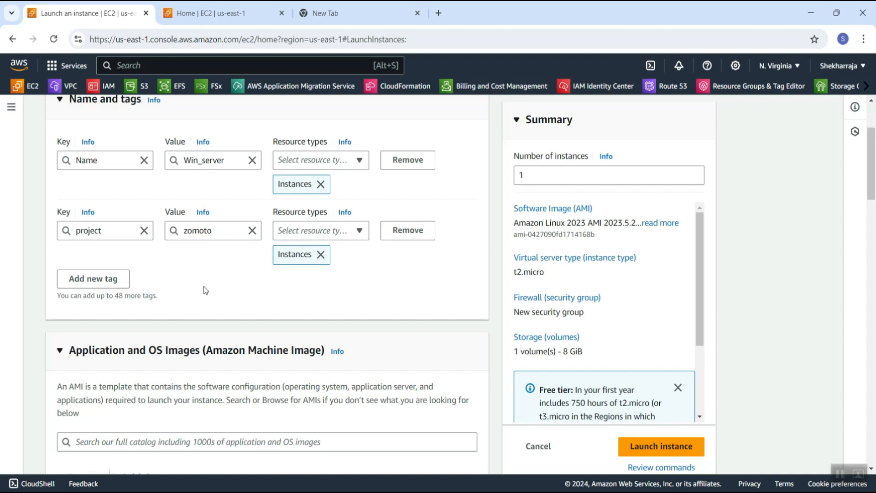
# - Add a third tag to the instance with the key env
pyautogui.click(111, 279)
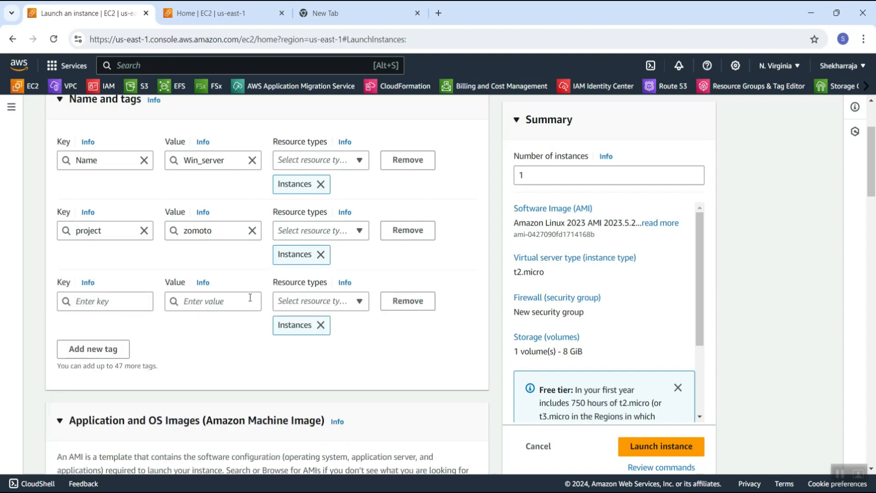
pyautogui.scroll(-2, 214, 319)
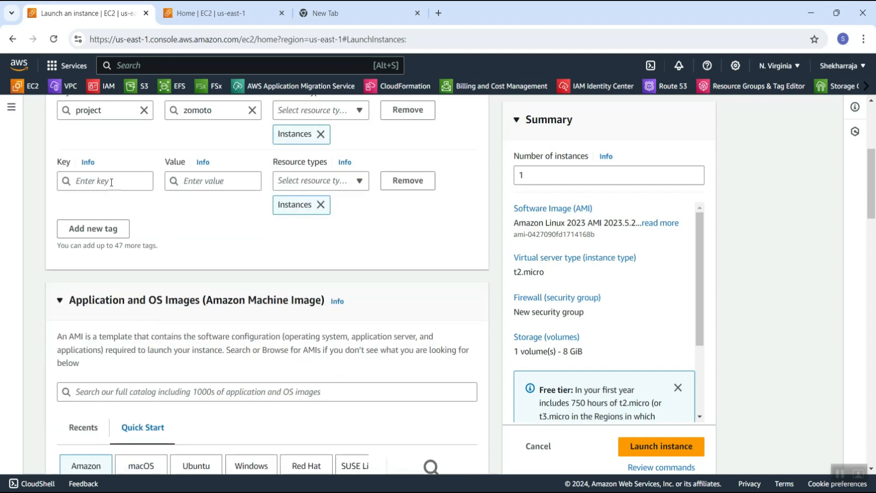
pyautogui.click(111, 182)
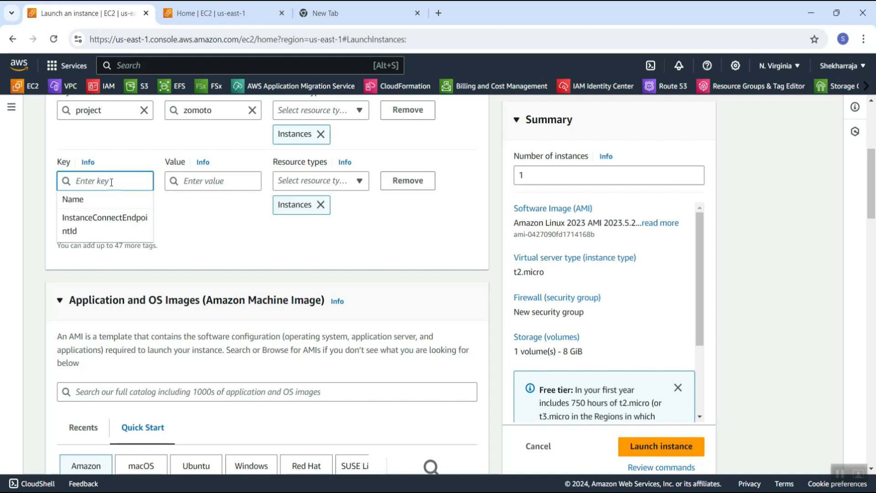
pyautogui.write('env')
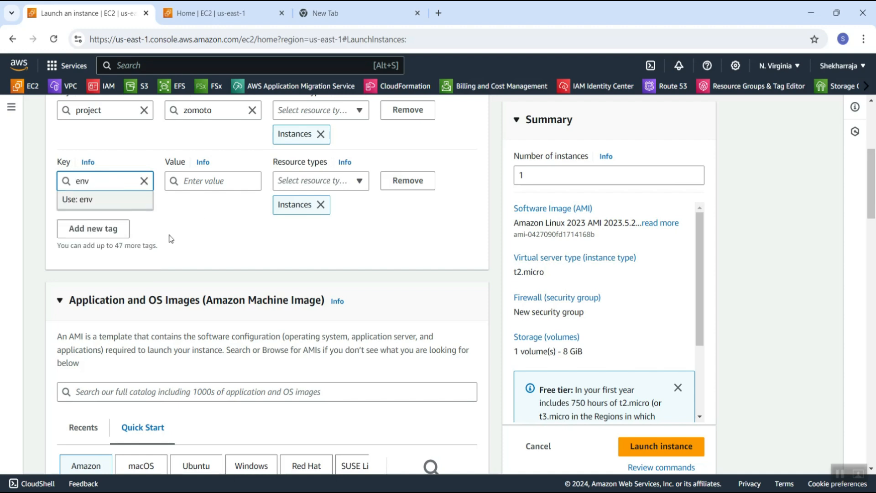
pyautogui.click(92, 208)
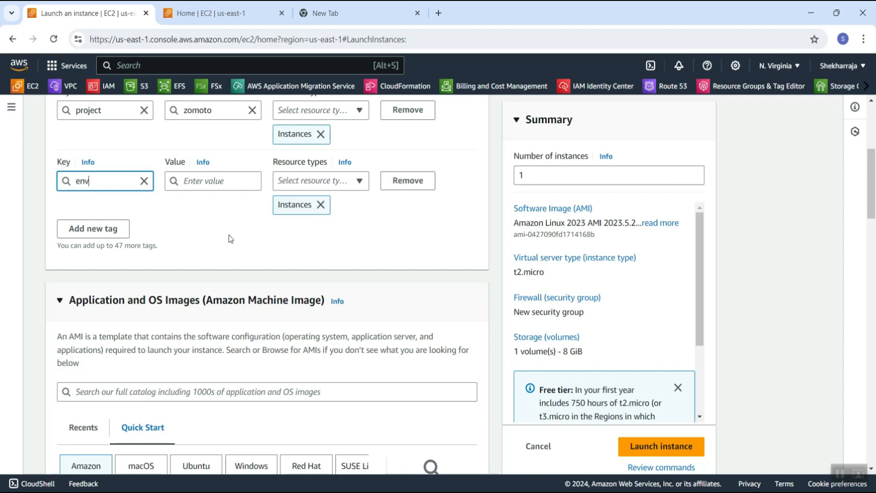
pyautogui.doubleClick(93, 184)
# - Set the value of the env tag to non prod and review the instance's three tags
pyautogui.click(200, 182)
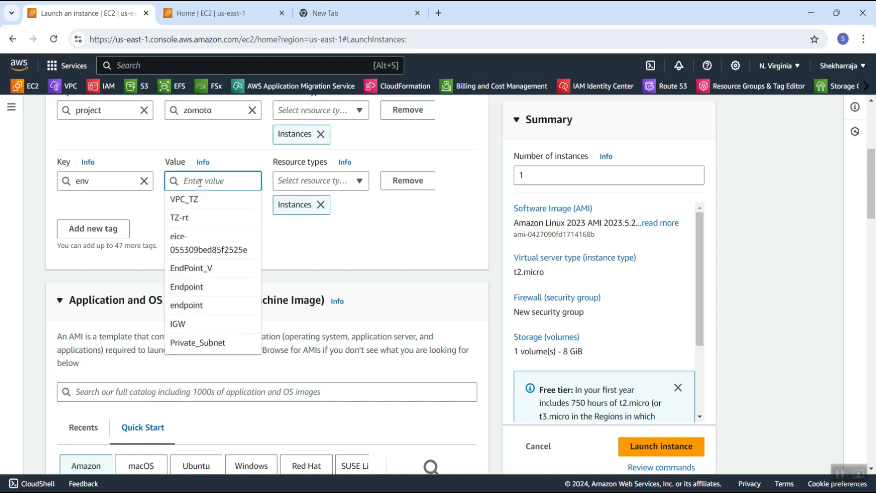
pyautogui.write('non')
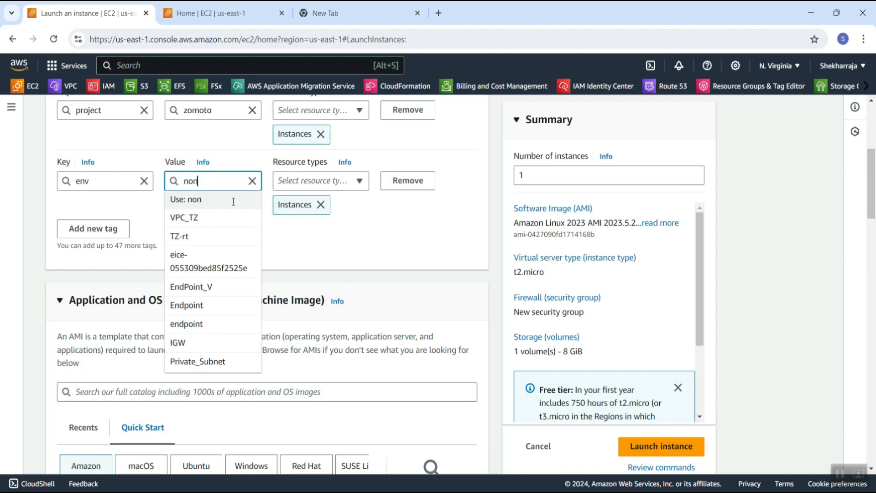
pyautogui.write(' prod')
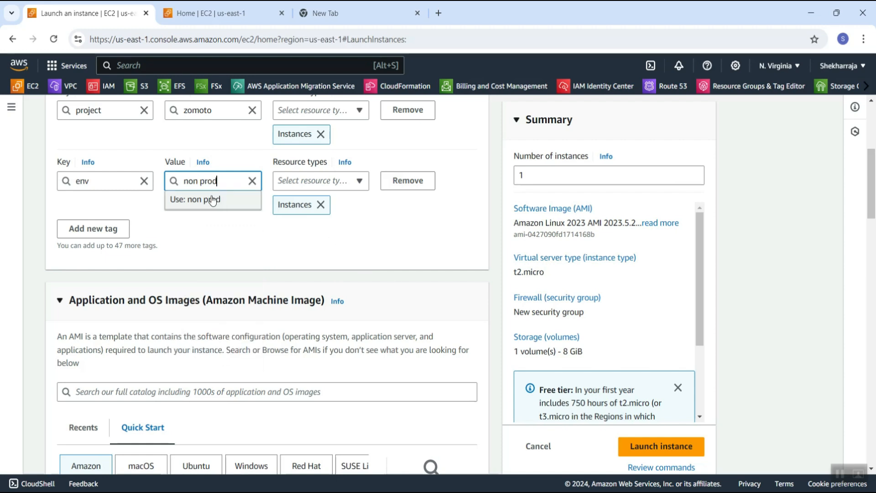
pyautogui.click(216, 199)
pyautogui.scroll(3, 320, 258)
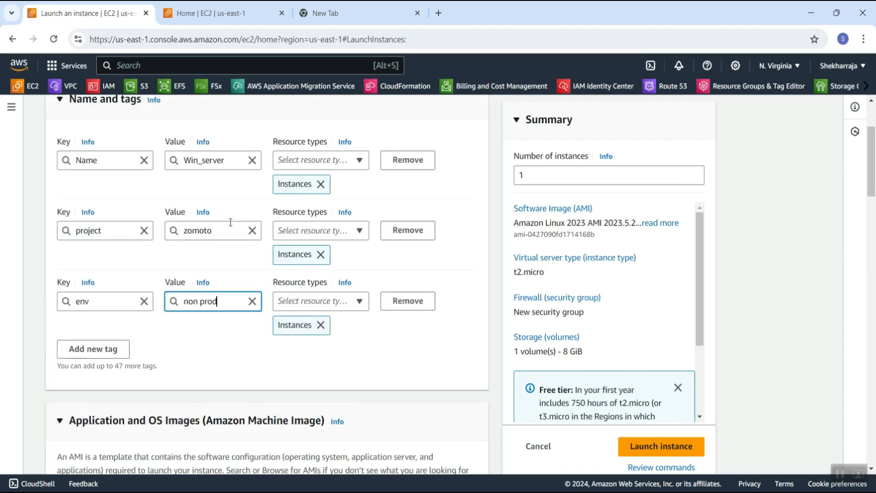
pyautogui.scroll(1, 305, 267)
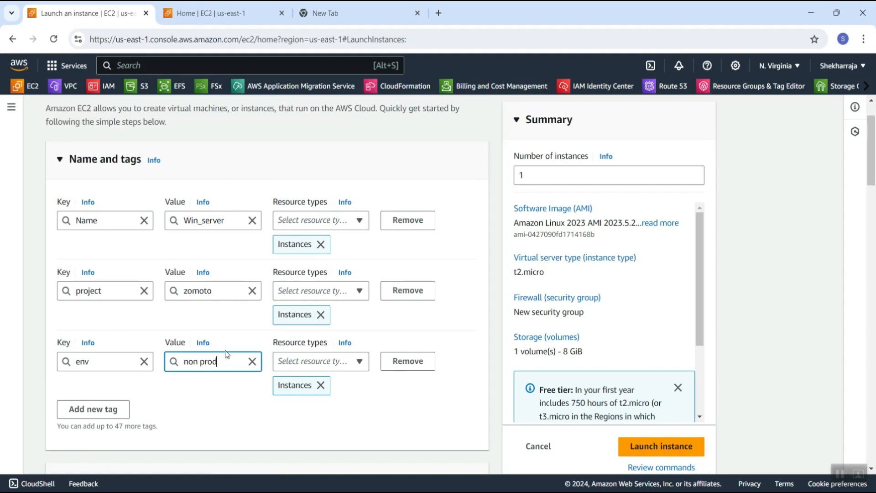
pyautogui.scroll(2, 307, 255)
pyautogui.scroll(-3, 195, 171)
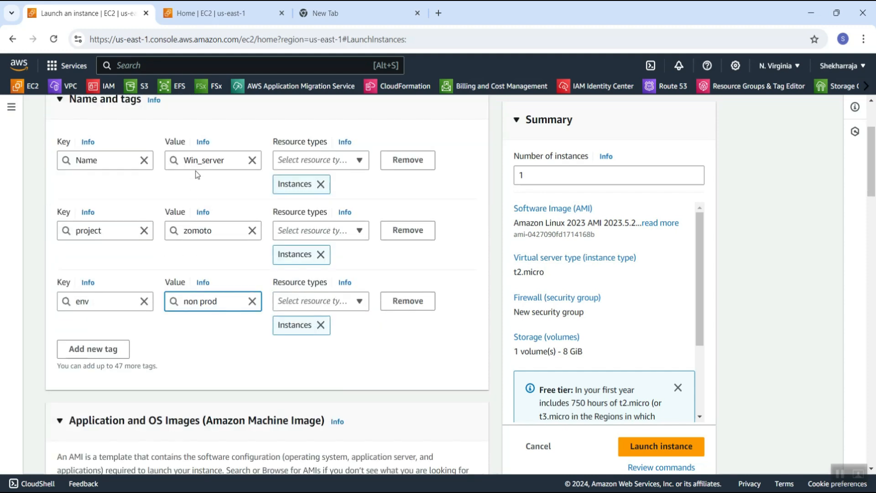
# - Choose Windows as the Quick Start operating system image for the instance
pyautogui.click(221, 342)
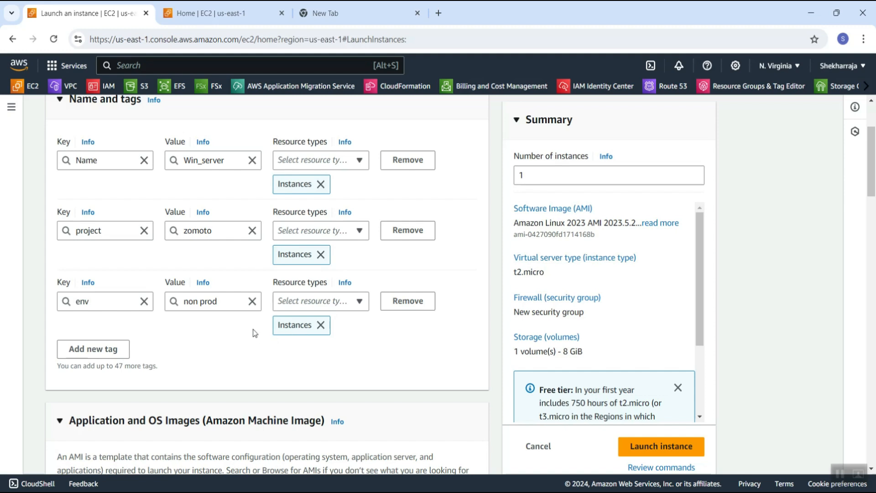
pyautogui.scroll(-3, 252, 319)
pyautogui.scroll(-4, 254, 241)
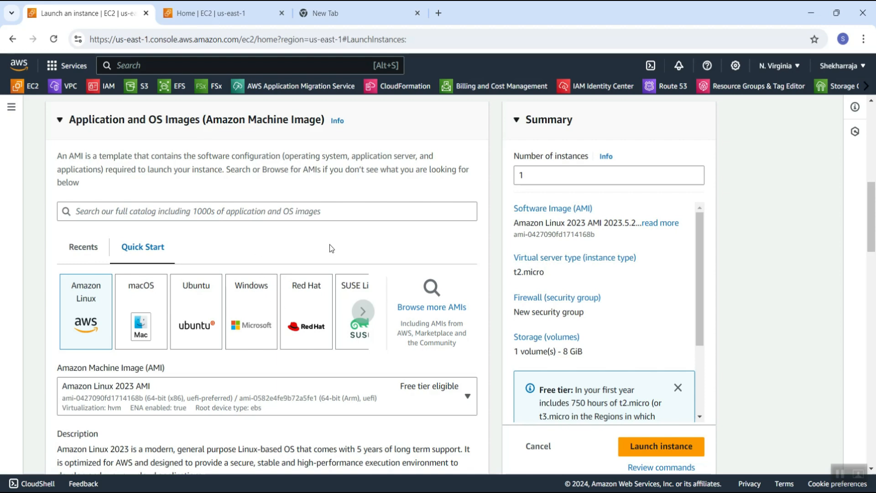
pyautogui.scroll(-1, 304, 250)
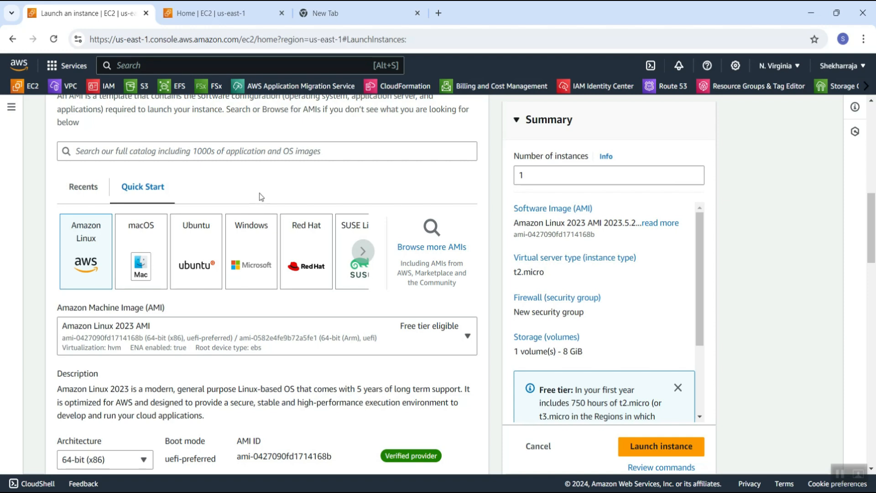
pyautogui.scroll(-1, 261, 196)
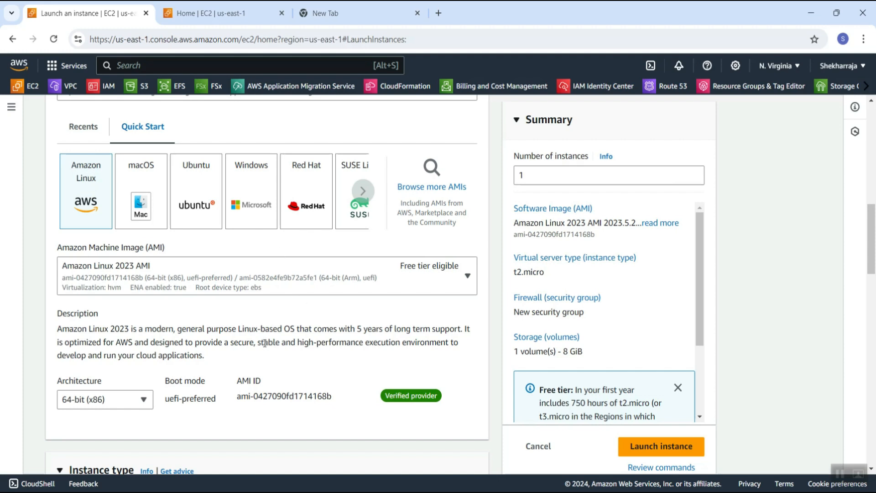
pyautogui.scroll(1, 270, 340)
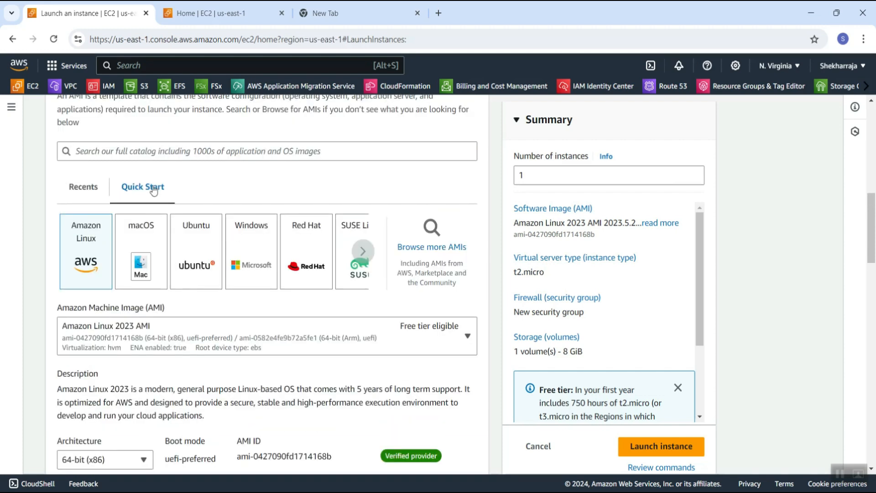
pyautogui.click(255, 261)
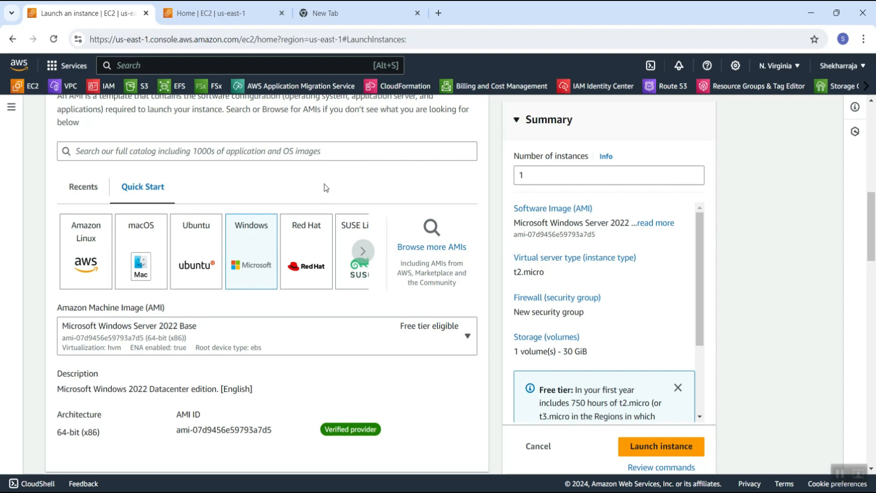
# - Review the available Windows machine images and select Microsoft Windows Server 2022 Base
pyautogui.scroll(-1, 324, 186)
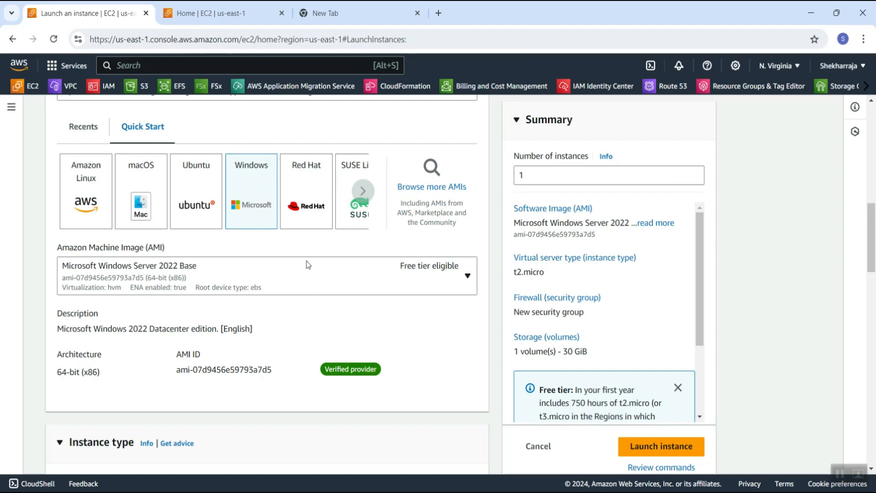
pyautogui.scroll(-3, 305, 261)
pyautogui.click(461, 154)
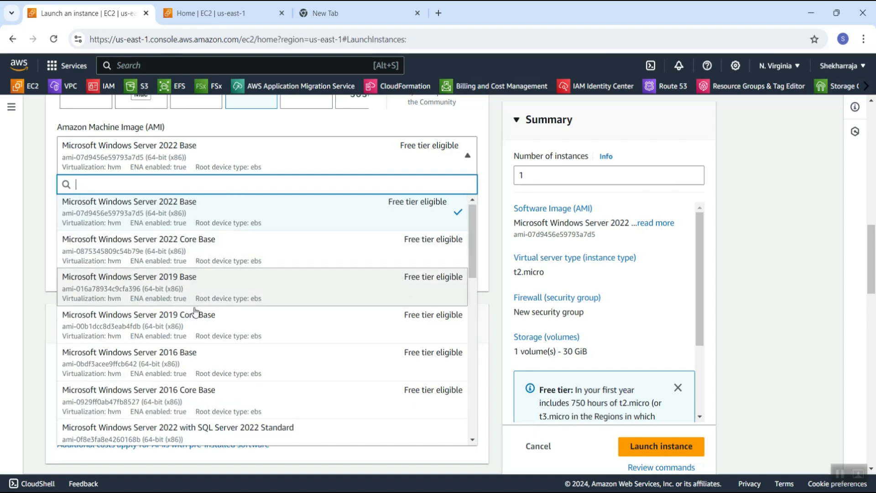
pyautogui.scroll(-10, 195, 312)
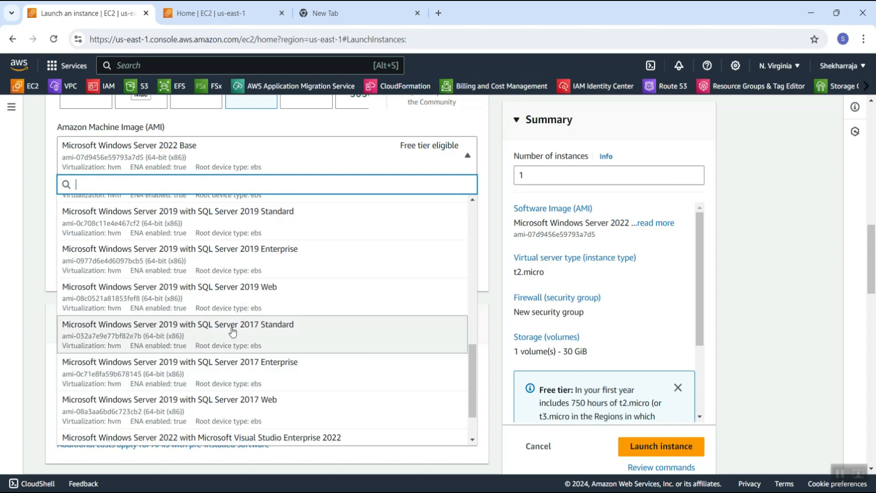
pyautogui.scroll(-2, 233, 332)
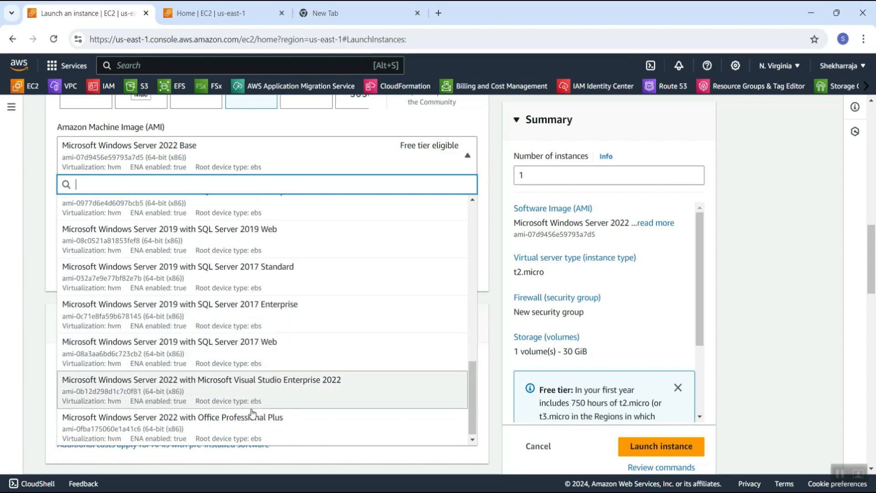
pyautogui.scroll(12, 276, 334)
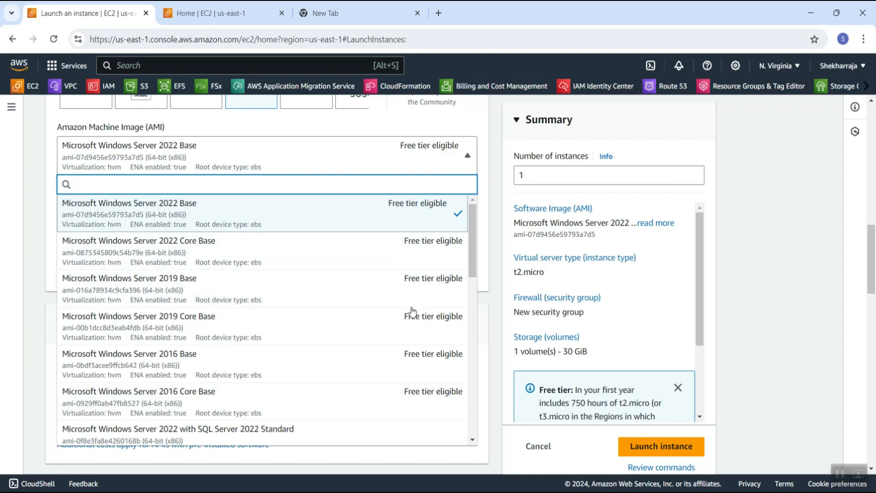
pyautogui.click(176, 217)
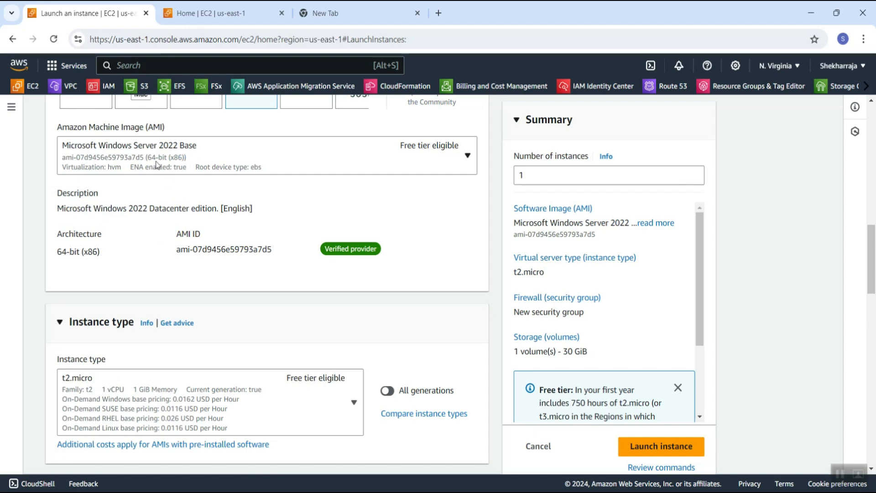
# - Examine the description, architecture and AMI ID of the selected Windows Server image
pyautogui.moveTo(58, 210); pyautogui.dragTo(222, 211)
pyautogui.click(136, 222)
pyautogui.moveTo(150, 209); pyautogui.dragTo(216, 210)
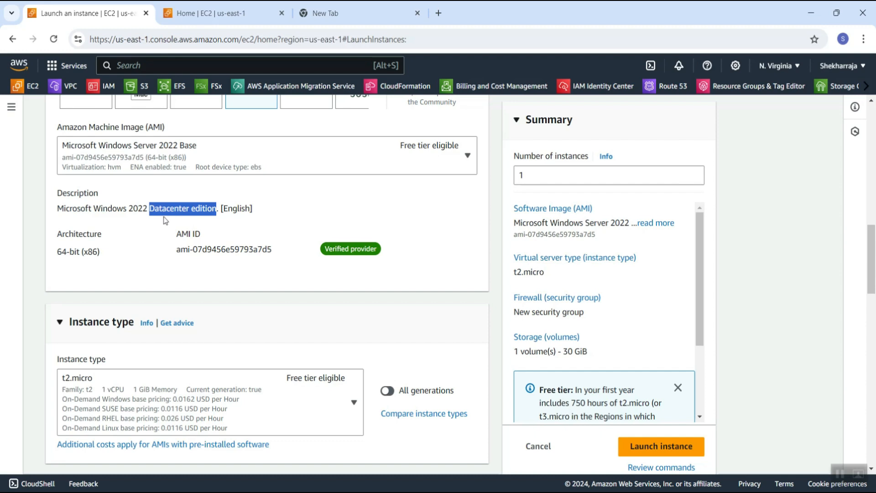
pyautogui.click(171, 194)
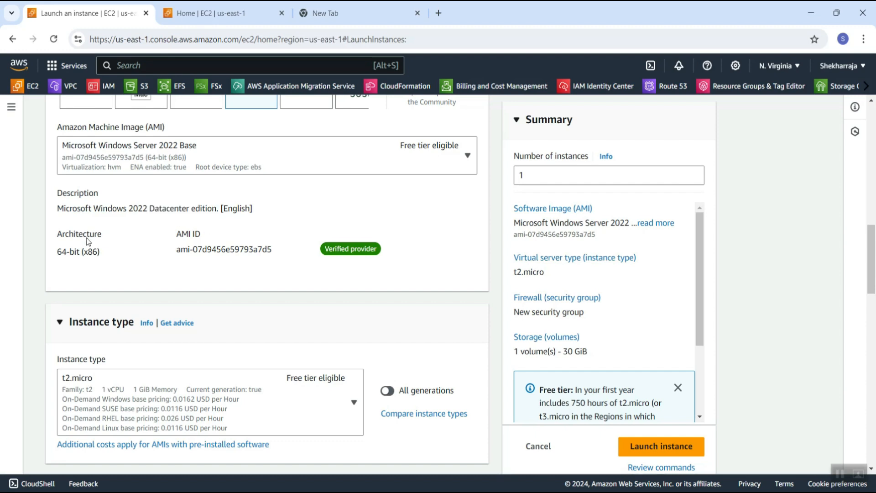
pyautogui.doubleClick(80, 234)
pyautogui.moveTo(64, 251); pyautogui.dragTo(123, 268)
pyautogui.click(127, 269)
pyautogui.moveTo(178, 250); pyautogui.dragTo(283, 256)
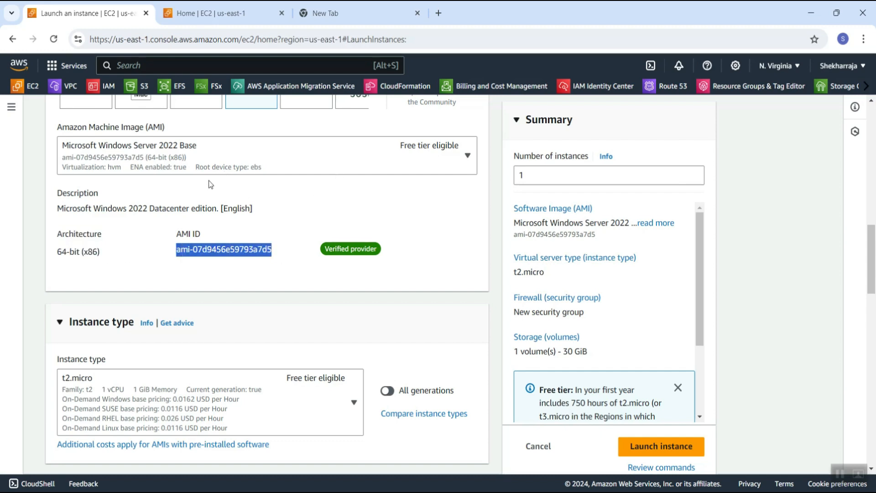
pyautogui.scroll(1, 301, 256)
pyautogui.scroll(-1, 286, 278)
pyautogui.click(303, 224)
pyautogui.moveTo(177, 255); pyautogui.dragTo(289, 253)
pyautogui.click(271, 231)
pyautogui.scroll(3, 283, 255)
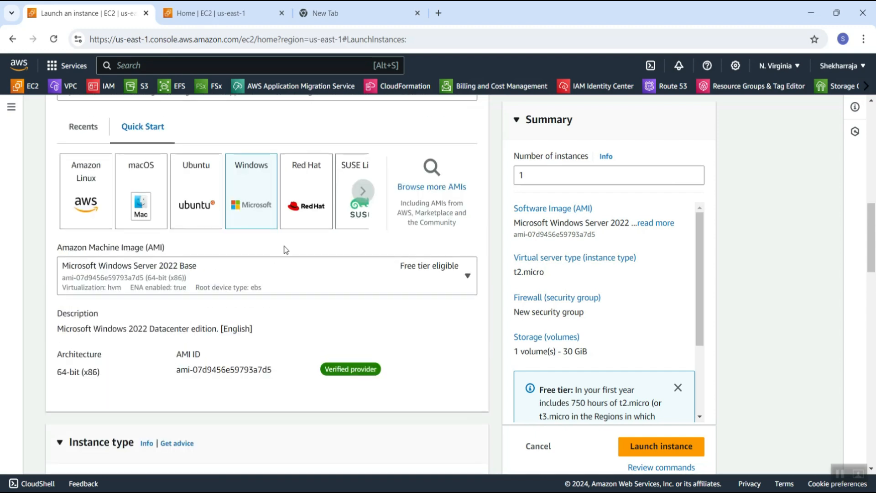
pyautogui.scroll(3, 278, 268)
pyautogui.scroll(-3, 278, 268)
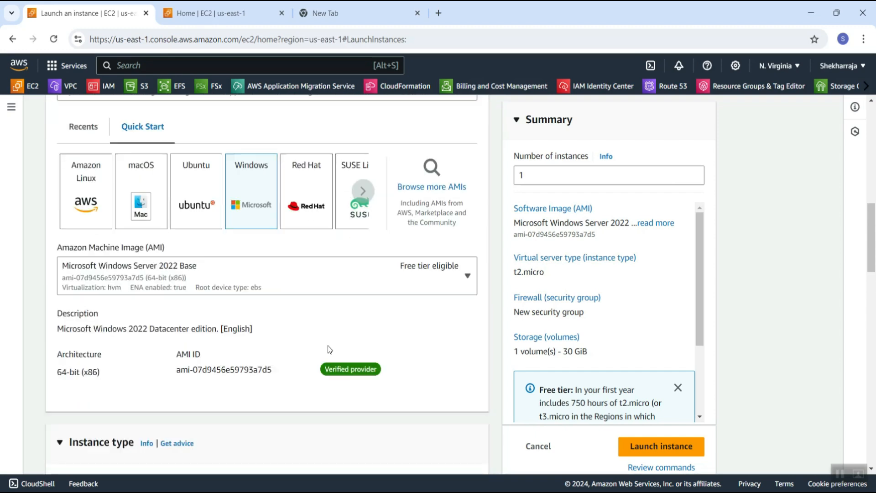
# - Open the full AMI catalog and look through the Quick Start AMIs
pyautogui.click(432, 189)
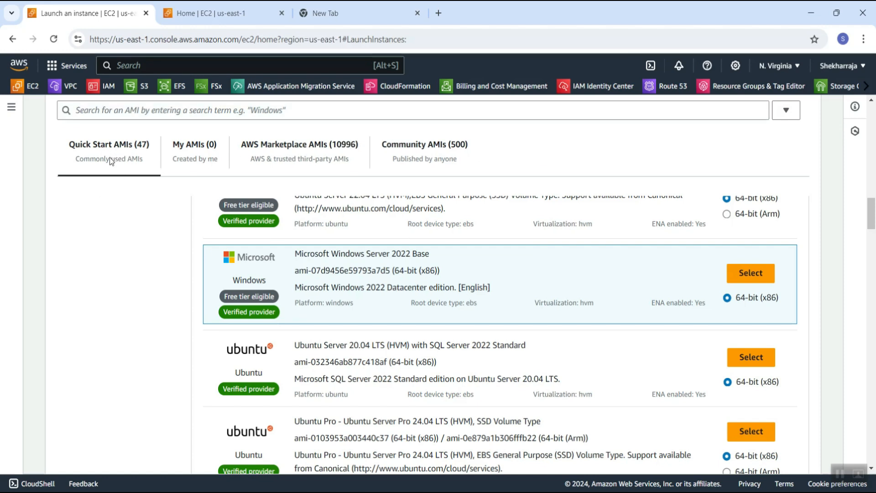
pyautogui.scroll(-8, 438, 320)
pyautogui.scroll(-15, 407, 351)
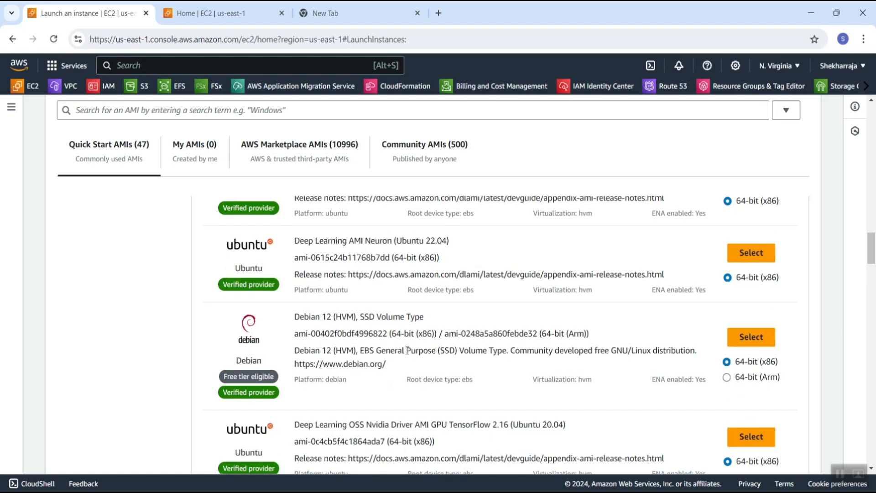
pyautogui.scroll(-3, 393, 395)
pyautogui.scroll(15, 394, 395)
pyautogui.scroll(20, 393, 395)
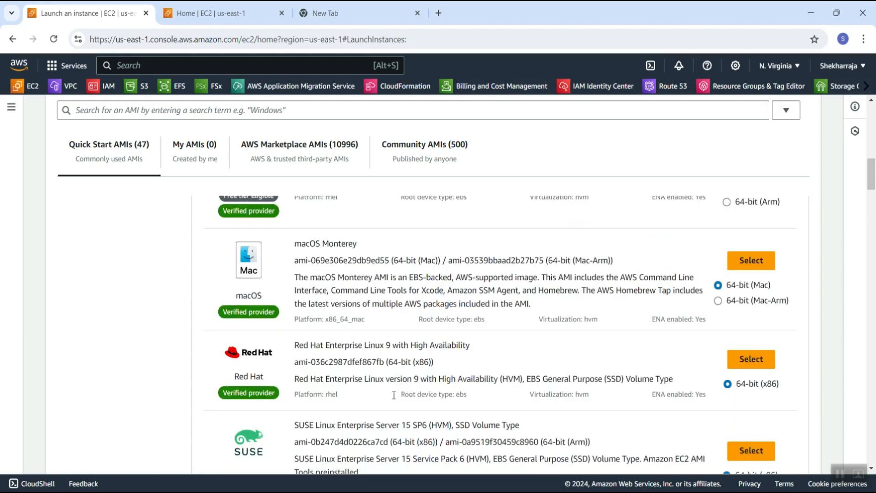
pyautogui.scroll(-3, 469, 324)
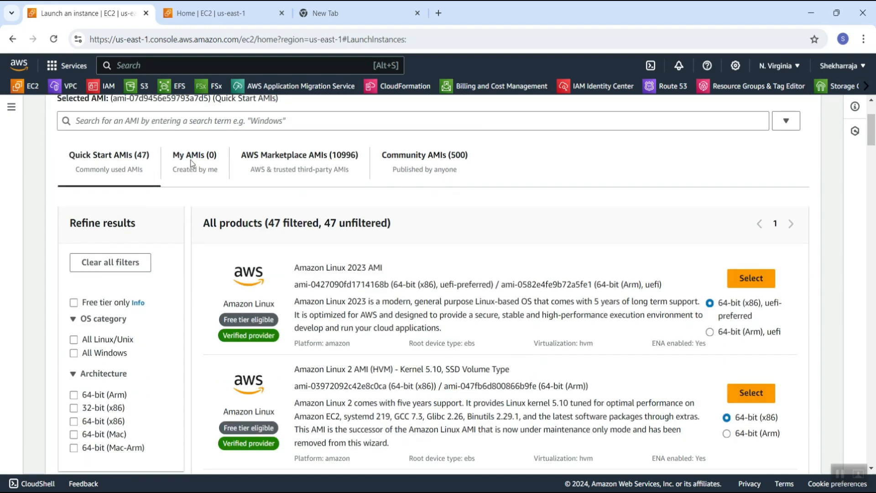
# - Check the self-created images under My AMIs and browse the AWS Marketplace AMIs
pyautogui.click(190, 160)
pyautogui.scroll(-2, 549, 246)
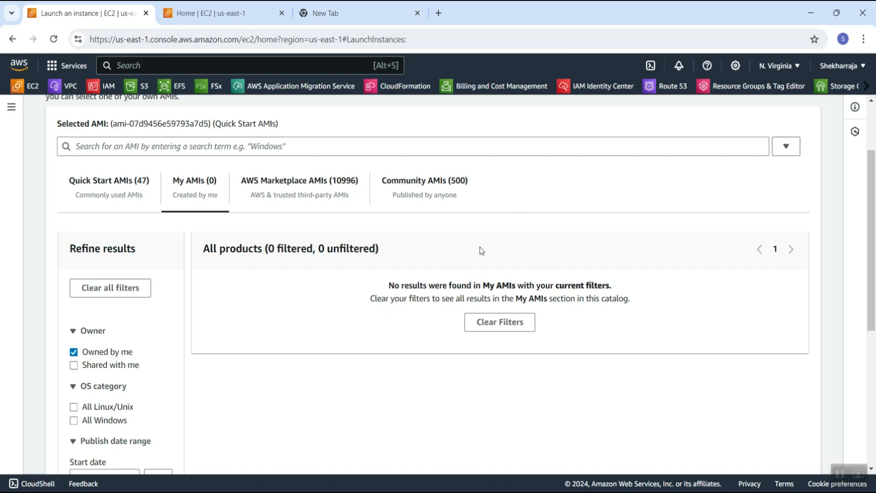
pyautogui.click(269, 209)
pyautogui.scroll(-2, 456, 255)
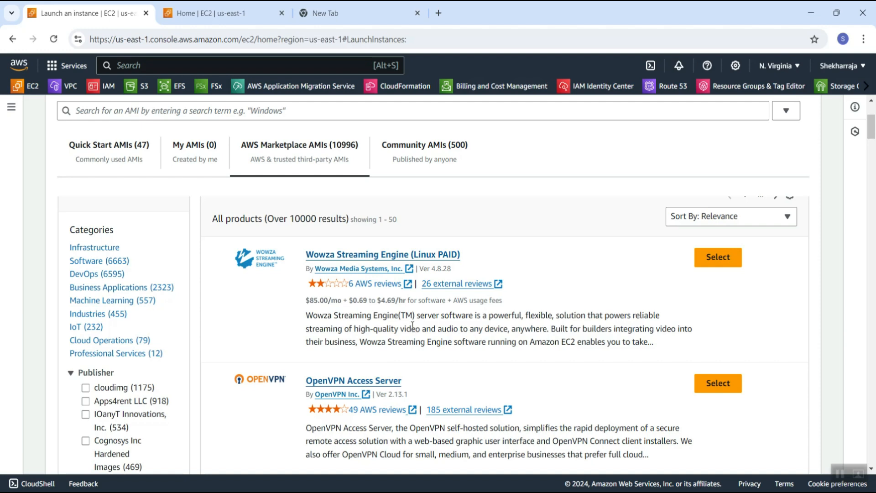
pyautogui.scroll(-3, 412, 325)
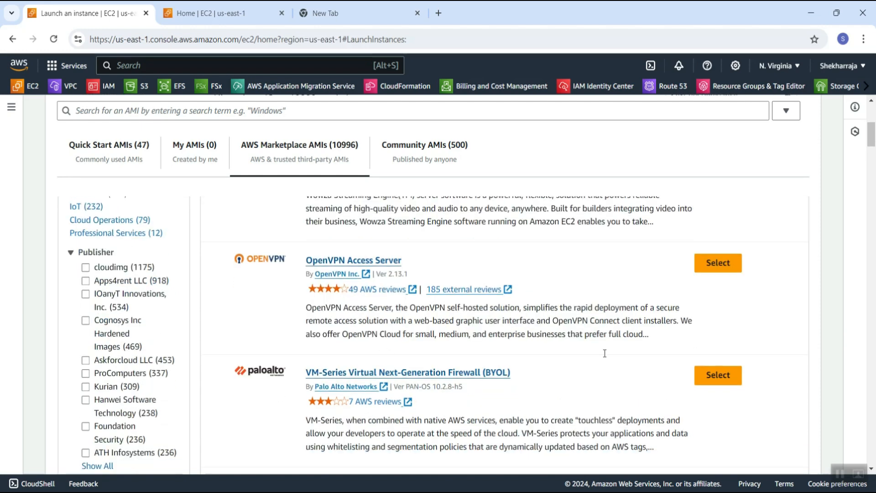
pyautogui.scroll(-5, 602, 352)
pyautogui.scroll(5, 392, 365)
pyautogui.scroll(5, 391, 361)
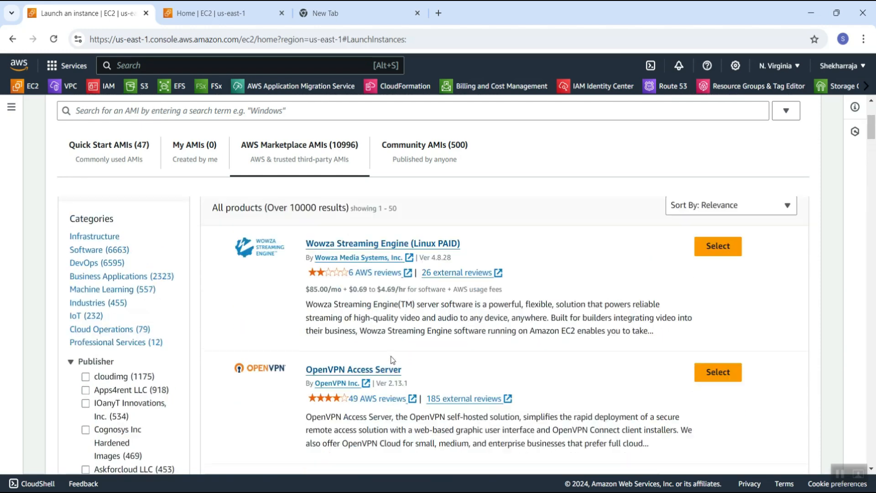
pyautogui.scroll(-1, 513, 247)
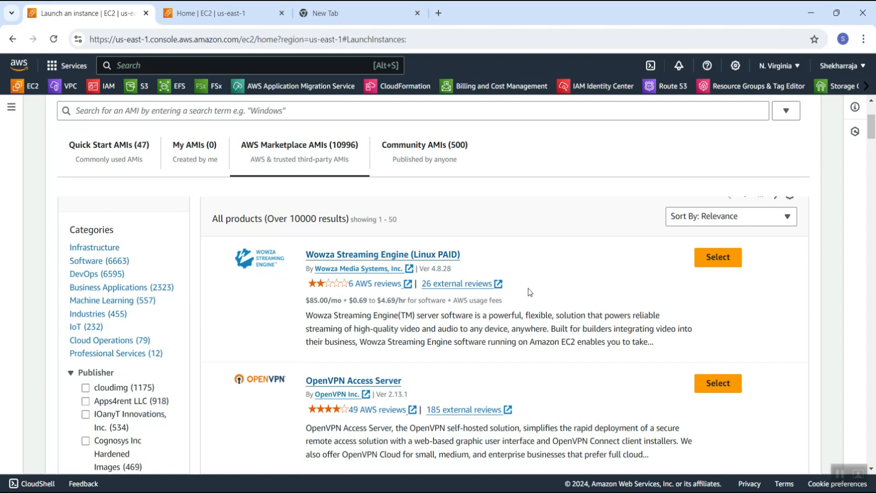
pyautogui.scroll(-3, 430, 380)
pyautogui.scroll(-3, 448, 367)
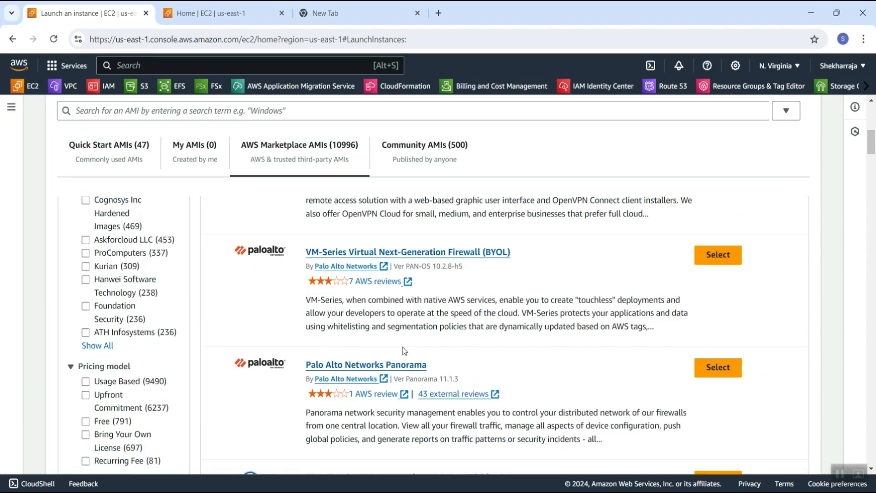
pyautogui.scroll(-3, 443, 324)
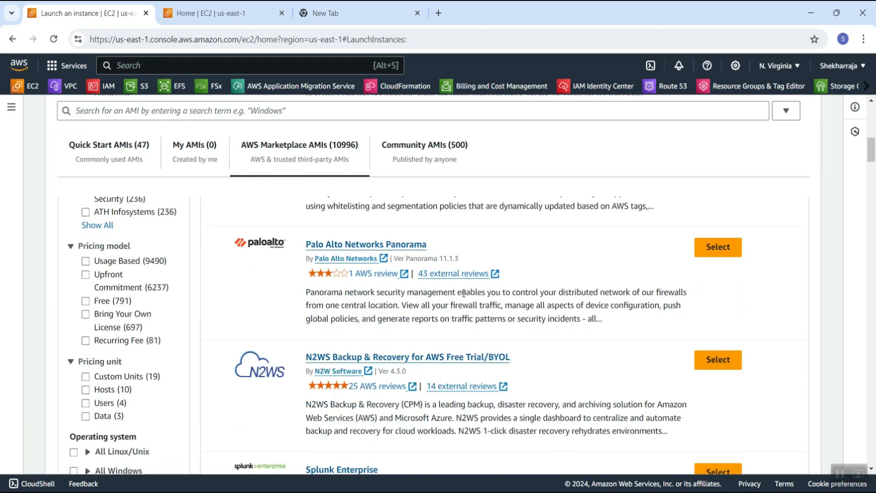
pyautogui.scroll(8, 397, 354)
pyautogui.scroll(3, 377, 343)
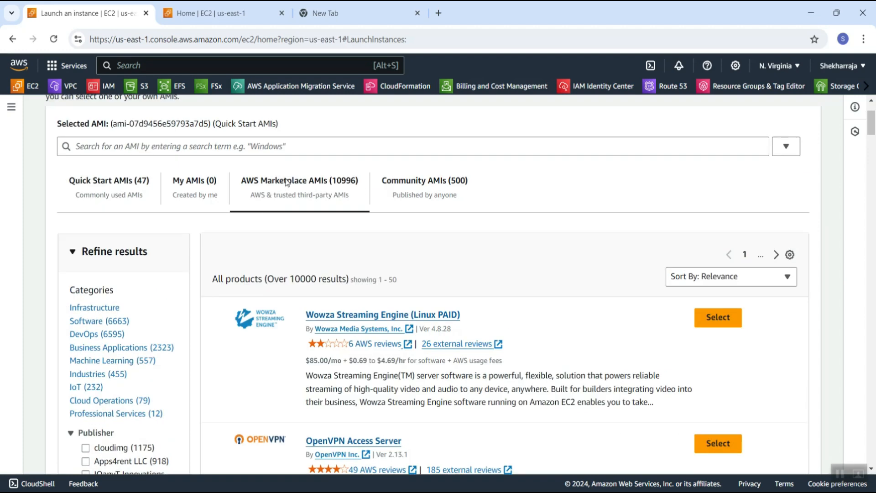
# - Browse the Community AMIs published in the catalog, including their notice and filter options
pyautogui.click(413, 182)
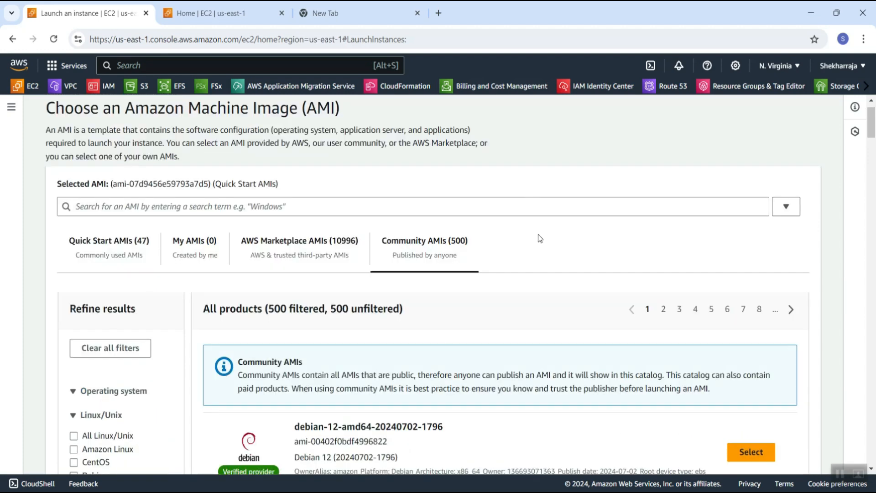
pyautogui.scroll(-1, 538, 234)
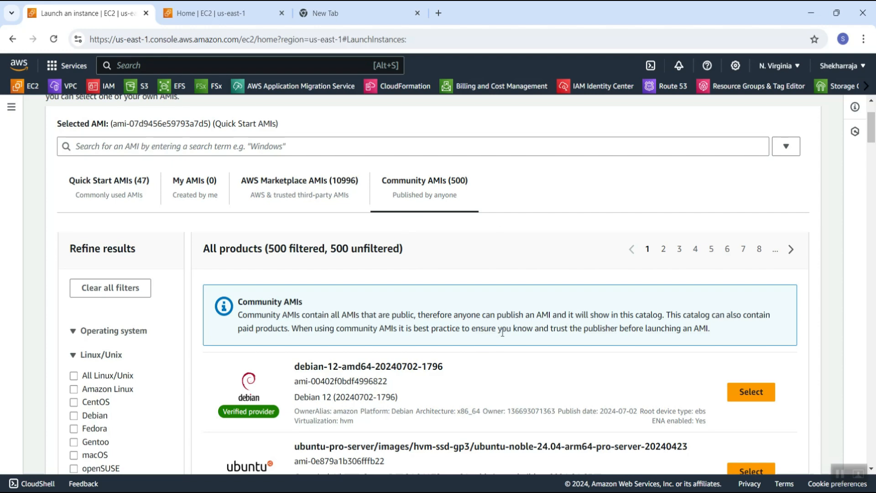
pyautogui.scroll(-1, 508, 239)
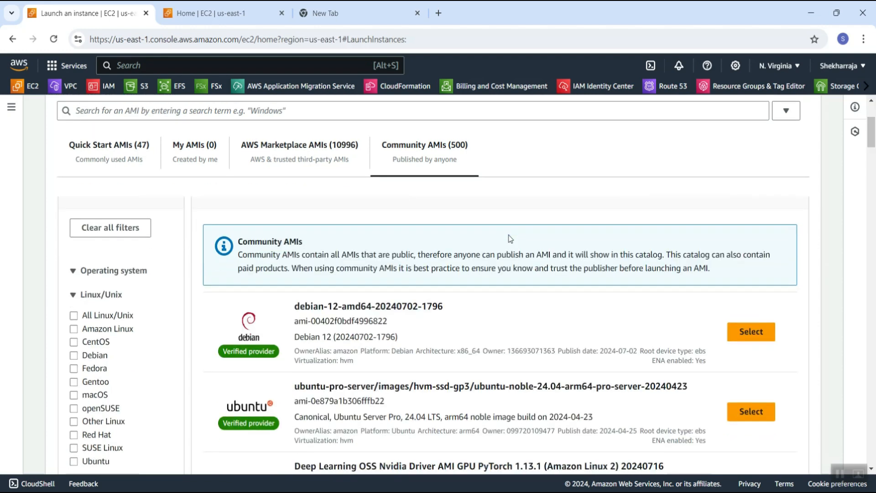
pyautogui.scroll(-2, 440, 367)
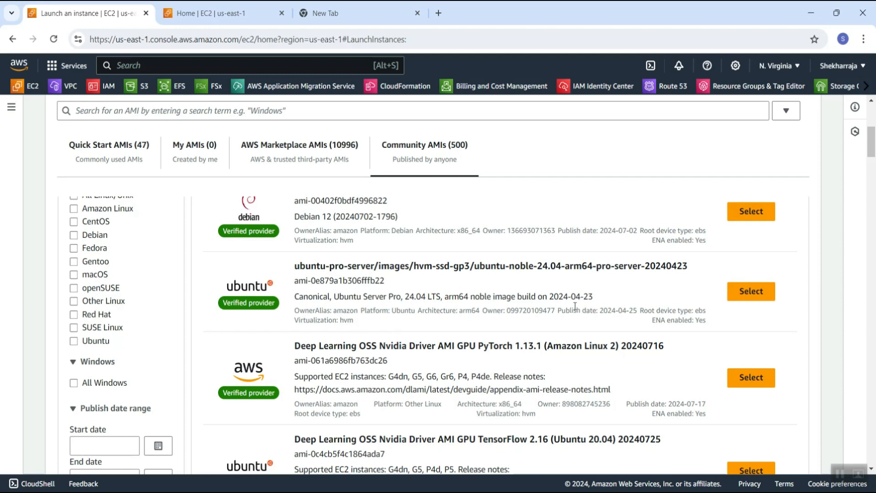
pyautogui.scroll(-2, 482, 336)
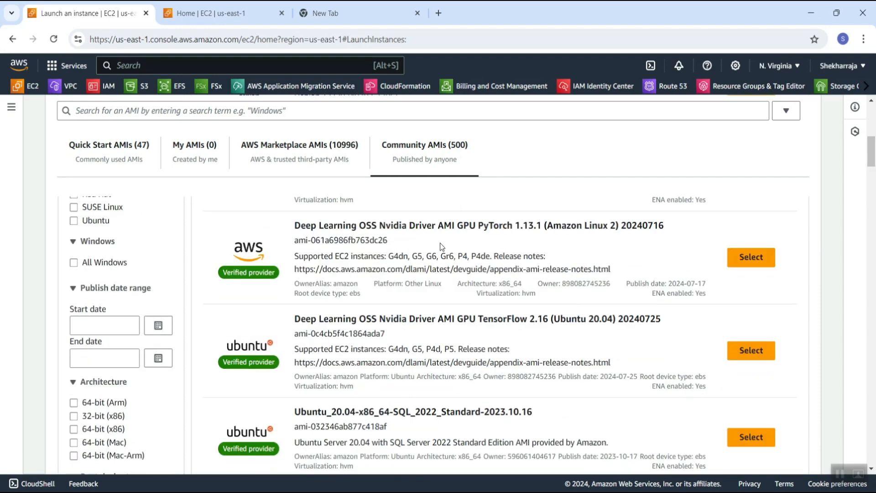
pyautogui.scroll(-3, 440, 411)
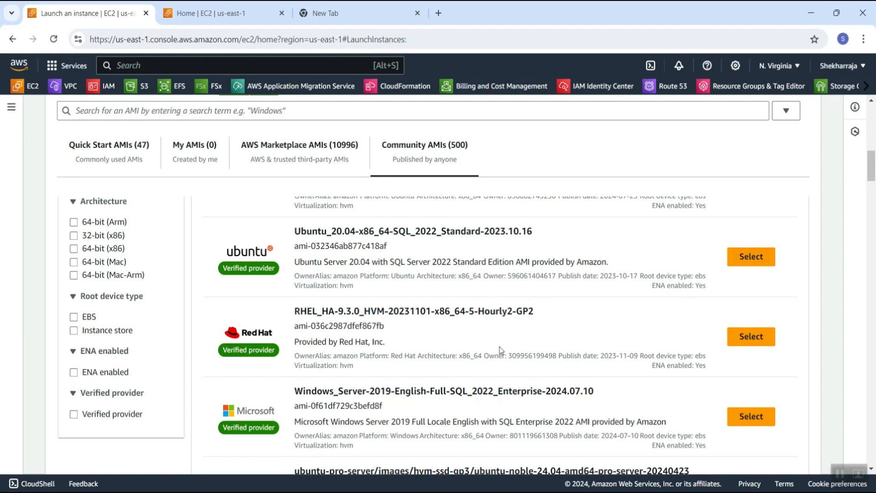
# - Return from the Community AMIs to the instance launch form and check the instance type's specifications and hourly pricing
pyautogui.scroll(1, 501, 324)
pyautogui.scroll(4, 500, 324)
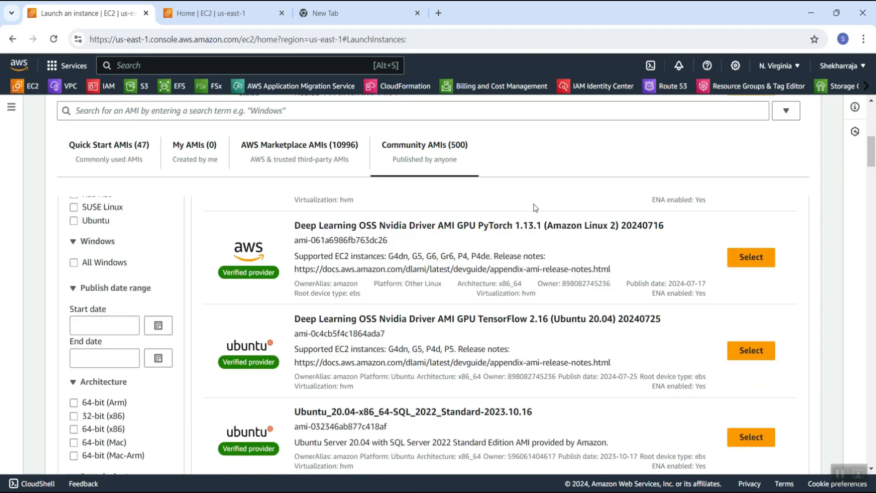
pyautogui.scroll(10, 482, 269)
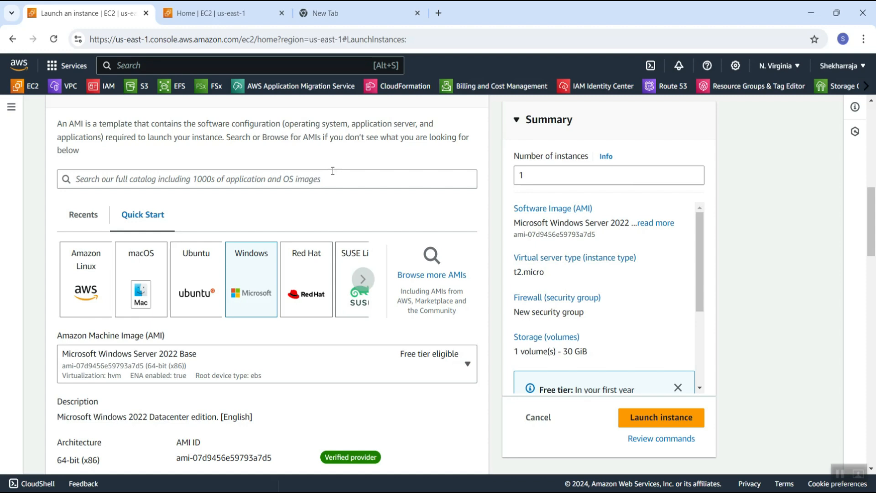
pyautogui.scroll(-8, 291, 276)
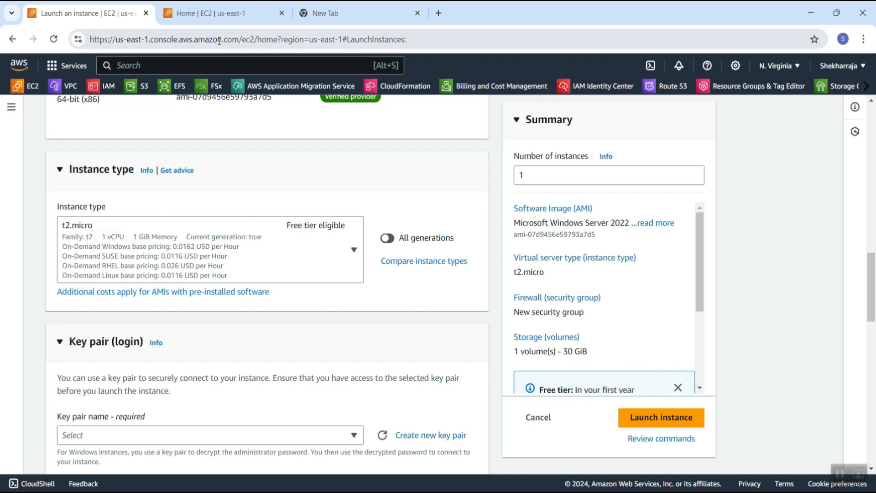
pyautogui.click(211, 17)
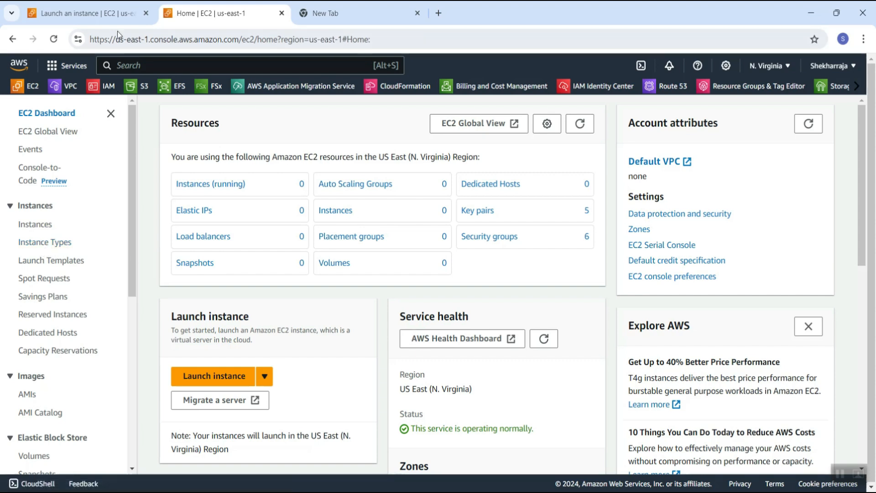
pyautogui.click(109, 14)
pyautogui.scroll(-1, 189, 206)
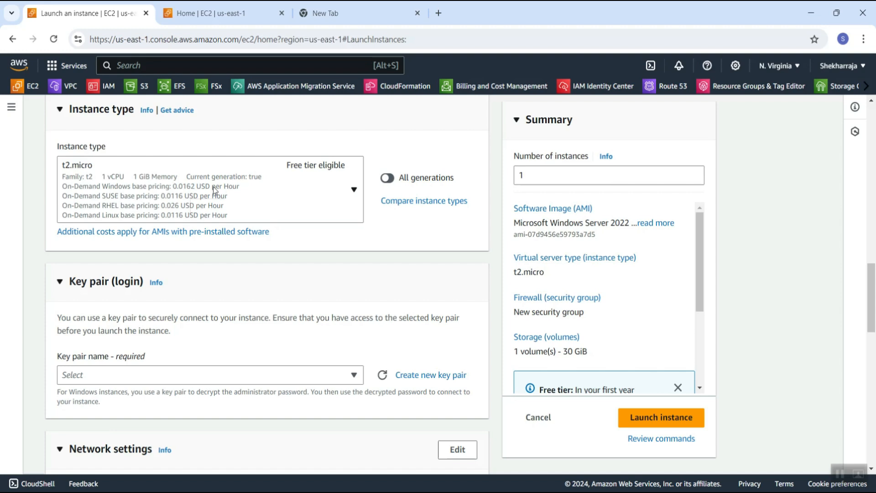
# - Examine the name, key type and private key file format options for a new key pair, and leave without creating one
pyautogui.scroll(-3, 212, 205)
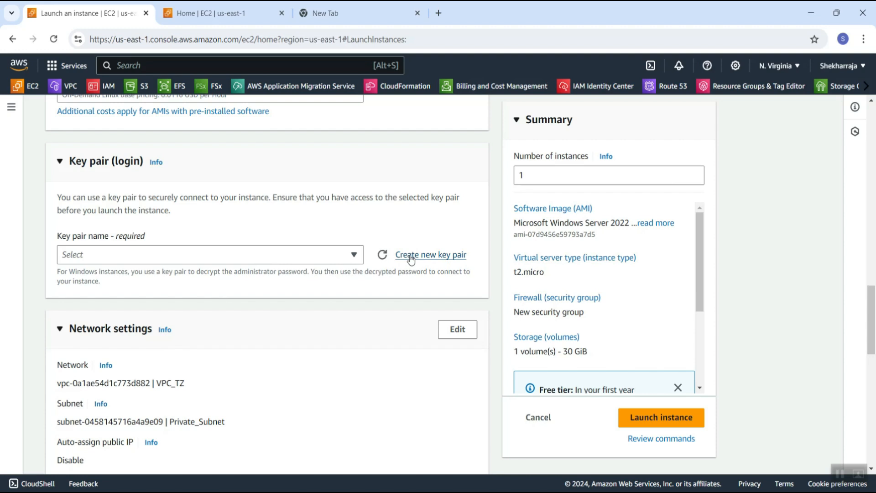
pyautogui.click(450, 255)
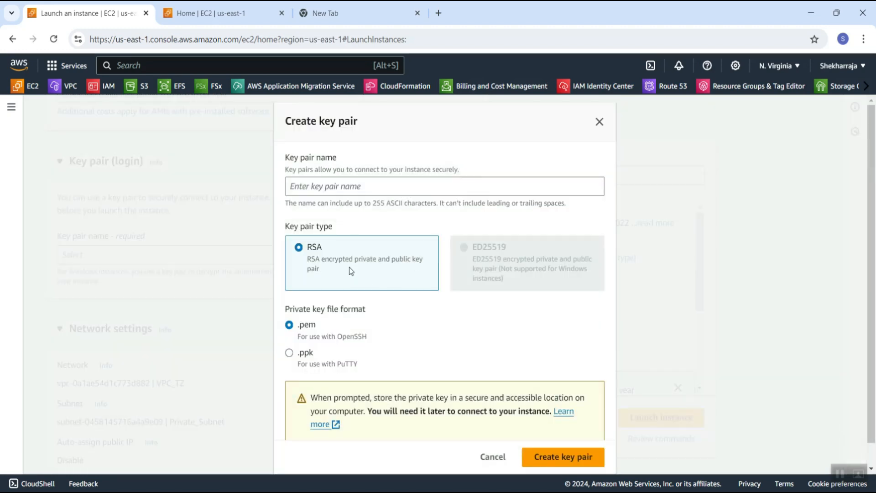
pyautogui.click(331, 189)
pyautogui.scroll(-1, 352, 237)
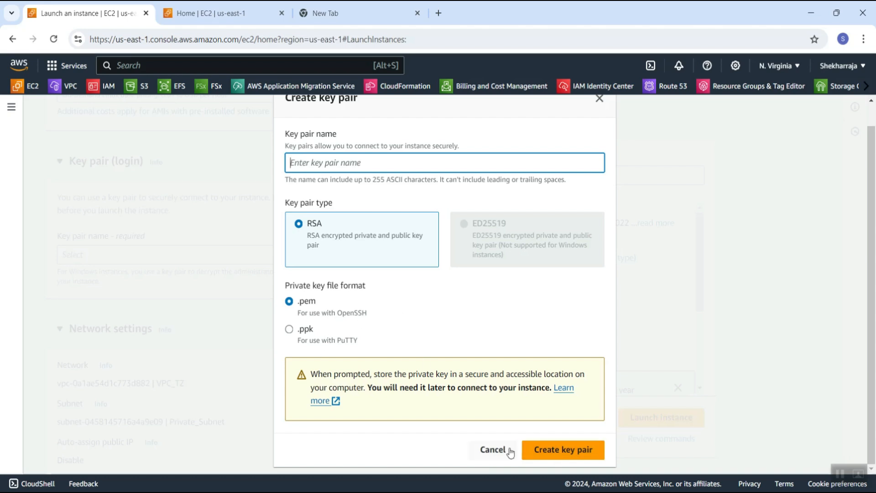
pyautogui.click(493, 449)
# - Select the existing key pair Win_yt for the instance login
pyautogui.click(339, 254)
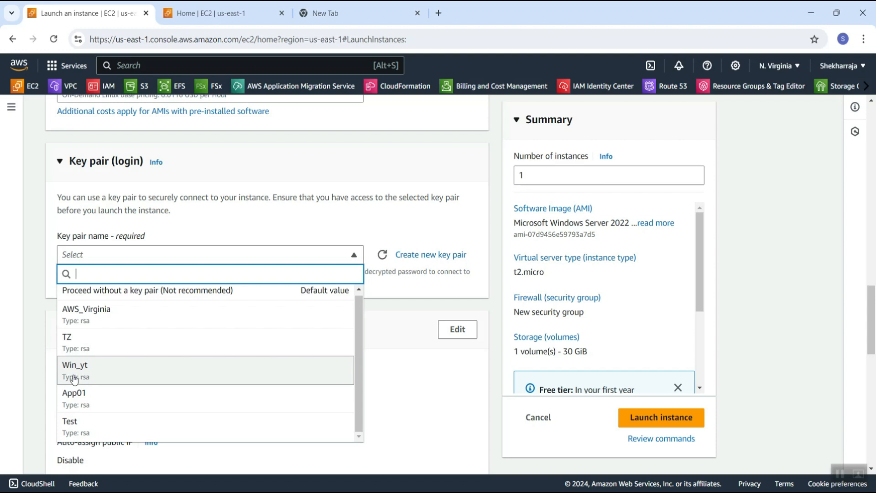
pyautogui.click(173, 359)
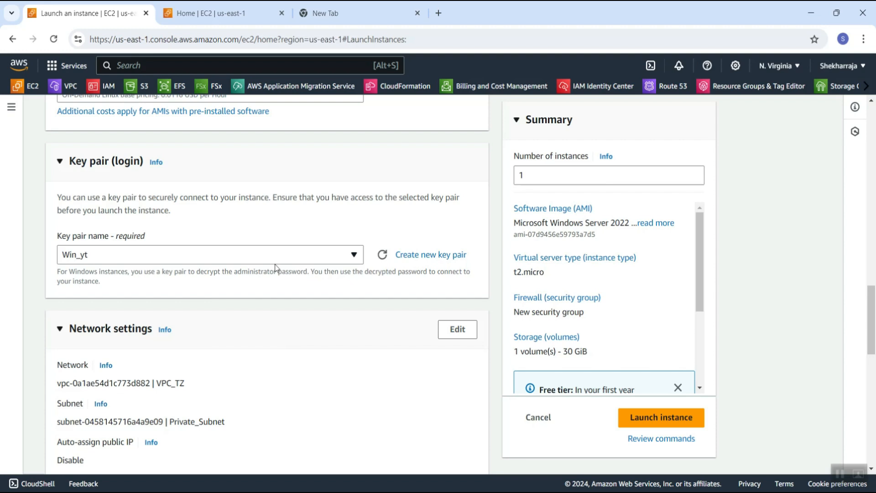
# - Open the network settings for editing and check the available VPC, subnet and region choices, keeping the current ones
pyautogui.scroll(-4, 239, 225)
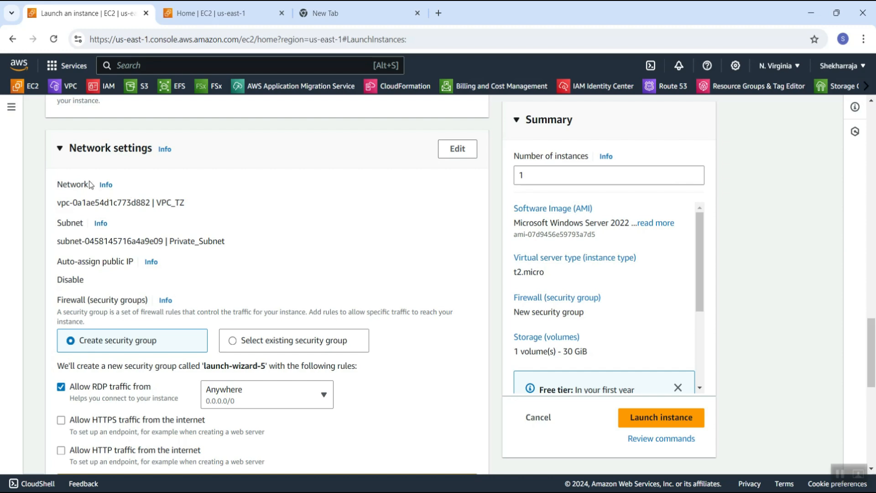
pyautogui.click(453, 154)
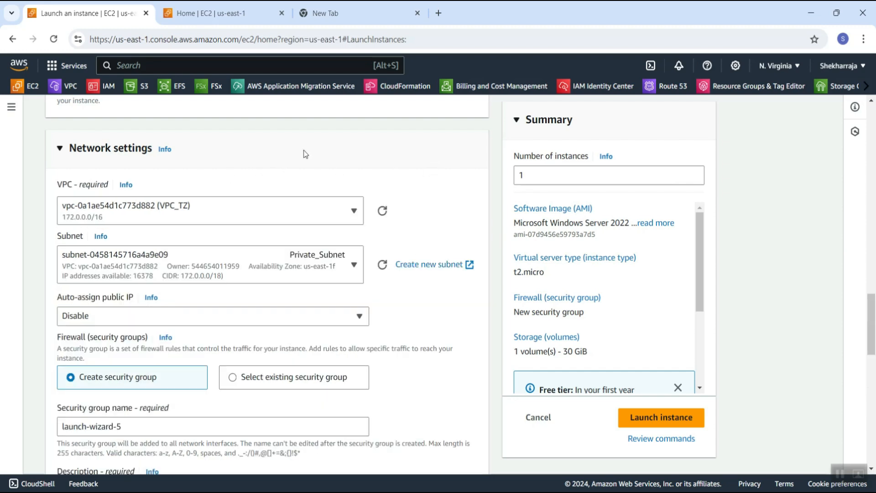
pyautogui.click(215, 217)
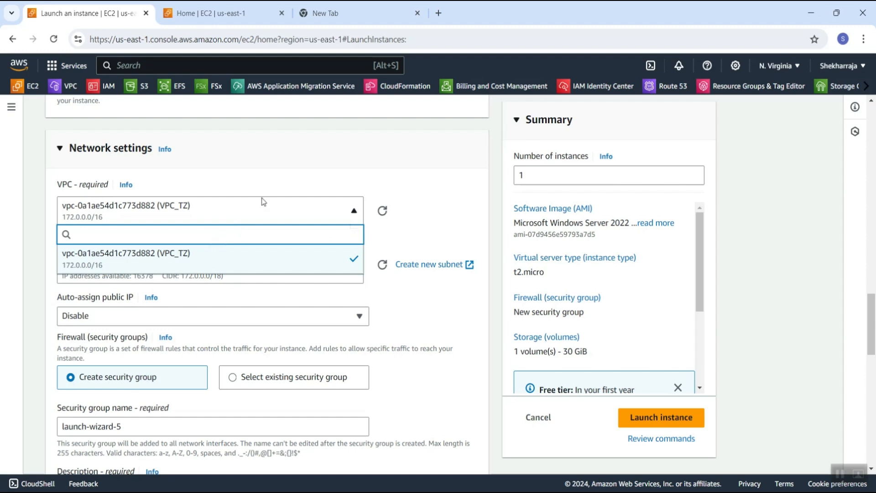
pyautogui.click(237, 220)
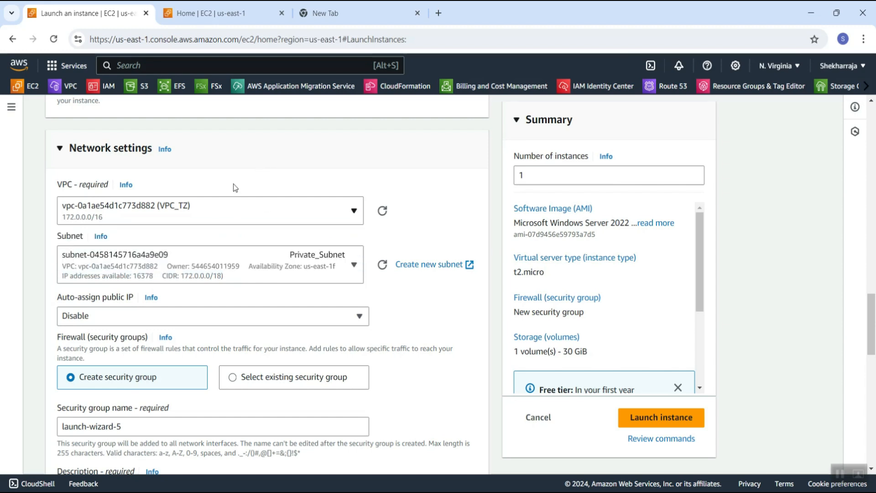
pyautogui.scroll(-1, 234, 201)
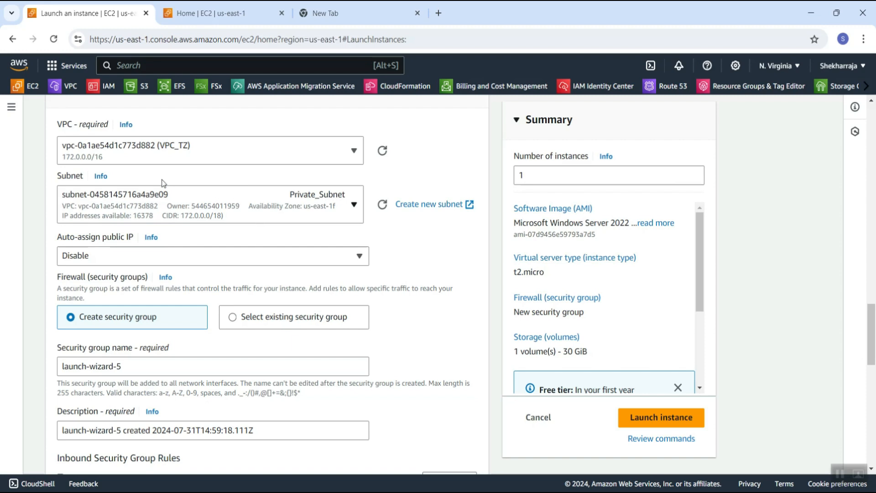
pyautogui.click(258, 207)
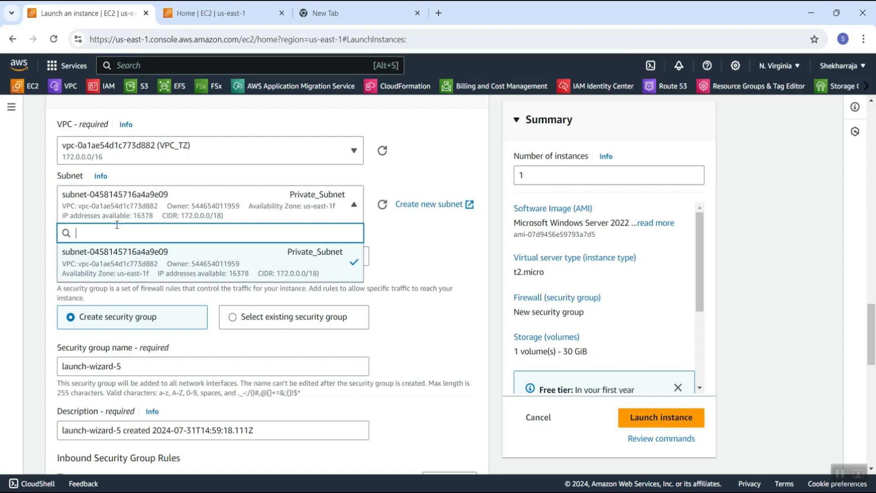
pyautogui.click(382, 237)
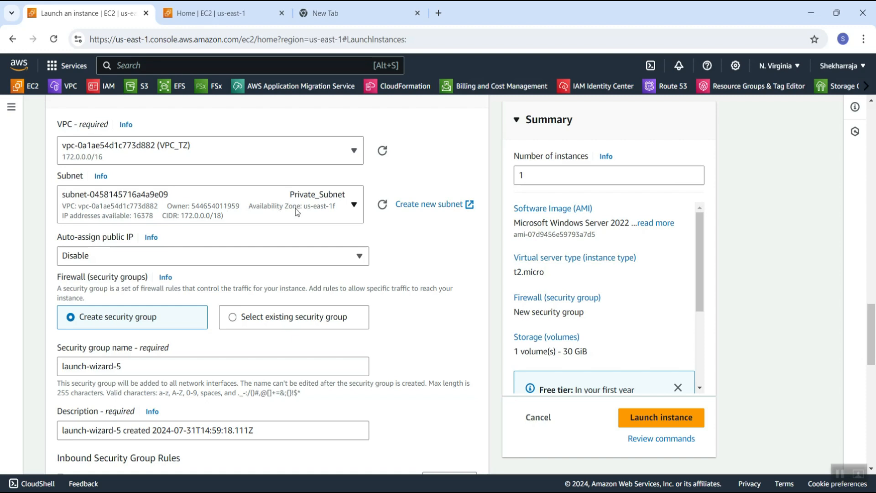
pyautogui.click(780, 66)
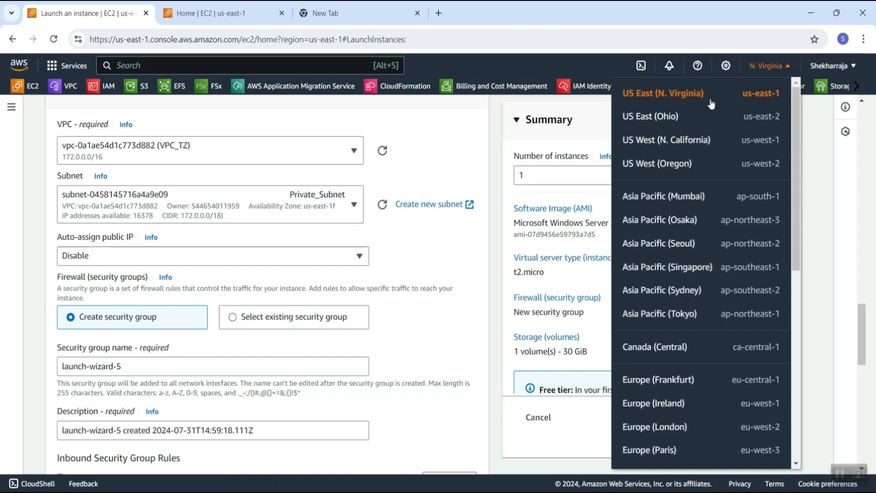
pyautogui.click(770, 68)
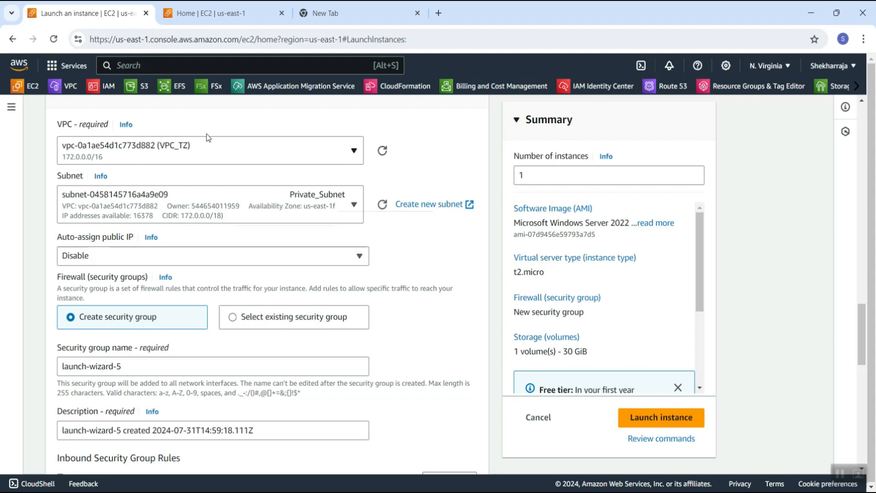
# - Enable auto-assignment of a public IP for the instance
pyautogui.scroll(-1, 228, 255)
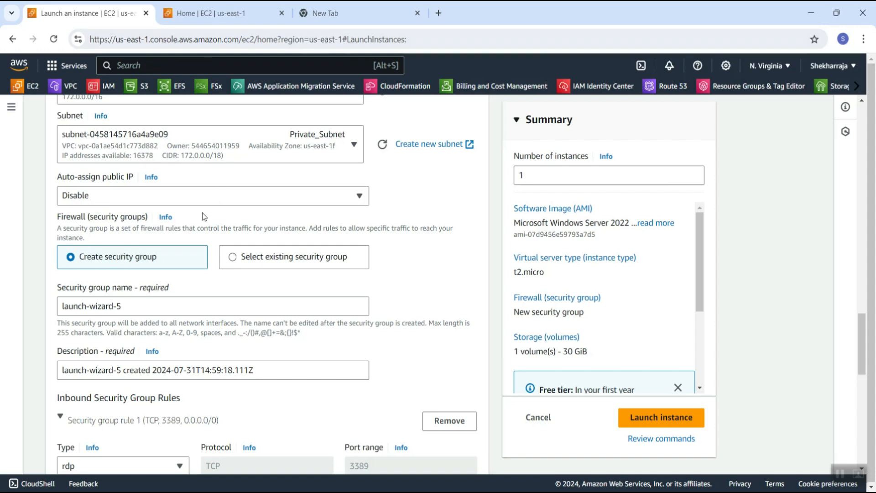
pyautogui.click(127, 201)
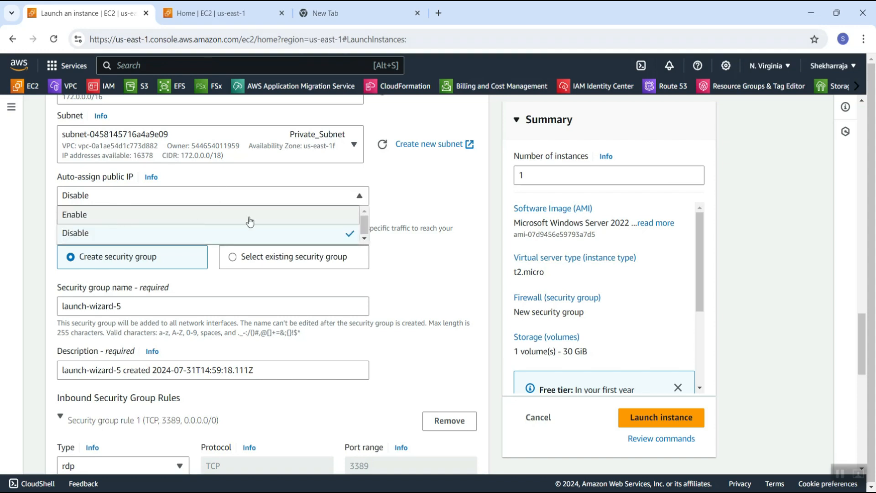
pyautogui.click(263, 214)
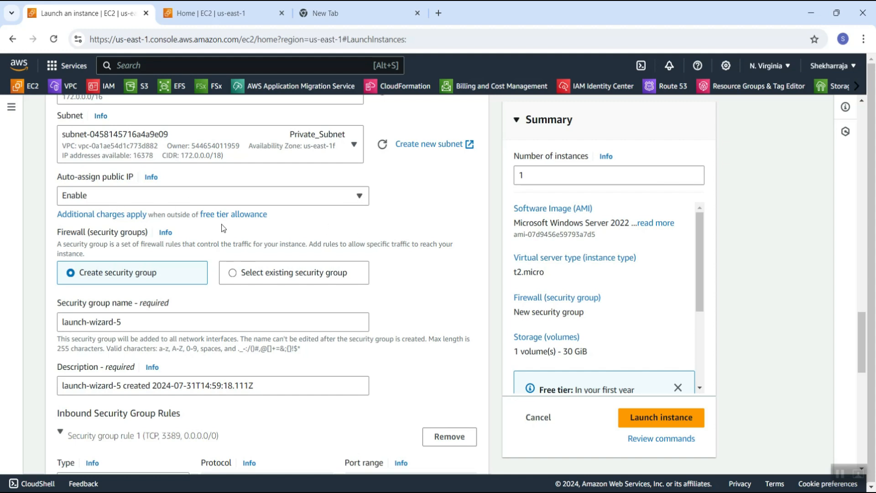
# - Examine the firewall settings for creating a new security group, including its name, description and inbound RDP rule
pyautogui.scroll(-3, 223, 228)
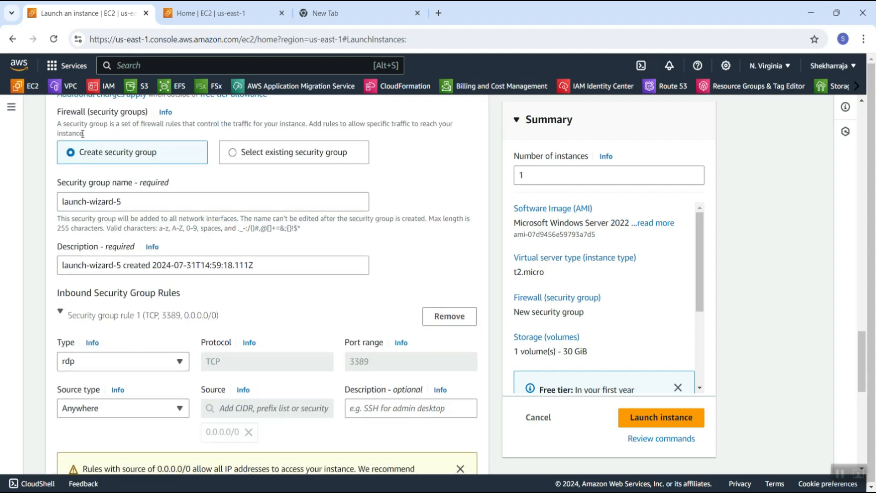
pyautogui.doubleClick(80, 115)
pyautogui.moveTo(106, 117); pyautogui.dragTo(151, 120)
pyautogui.click(219, 201)
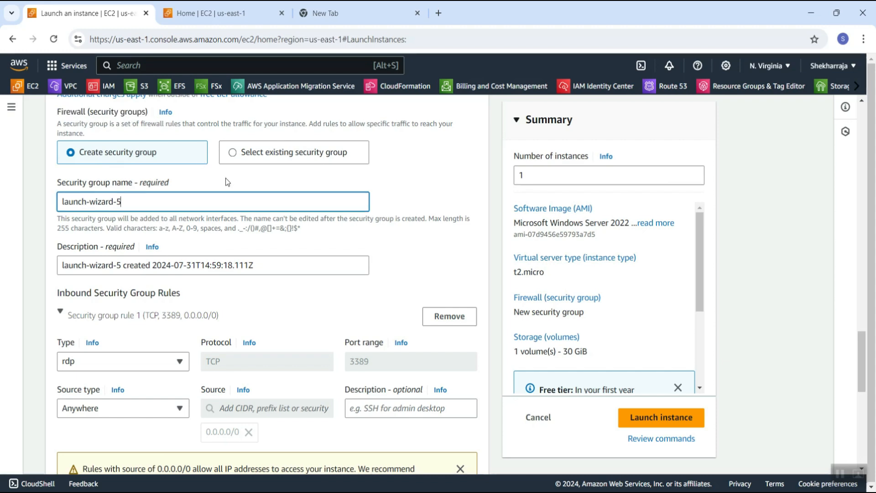
pyautogui.scroll(1, 161, 254)
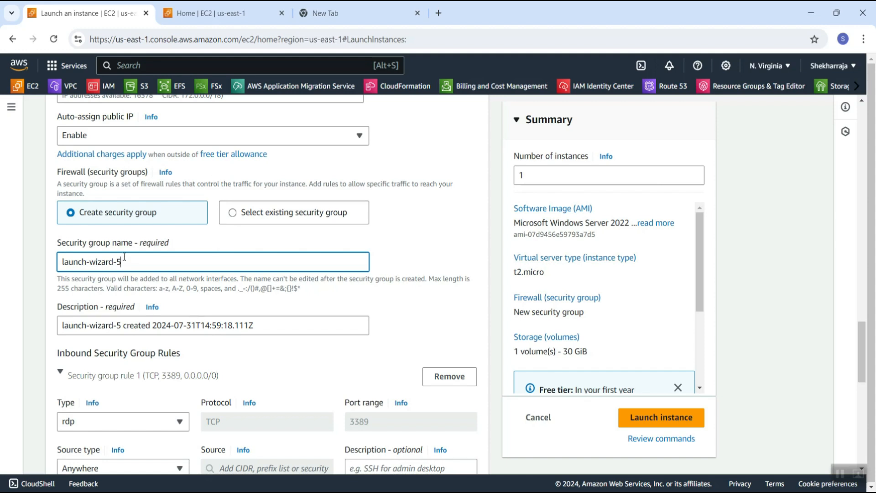
pyautogui.moveTo(125, 261); pyautogui.dragTo(53, 262)
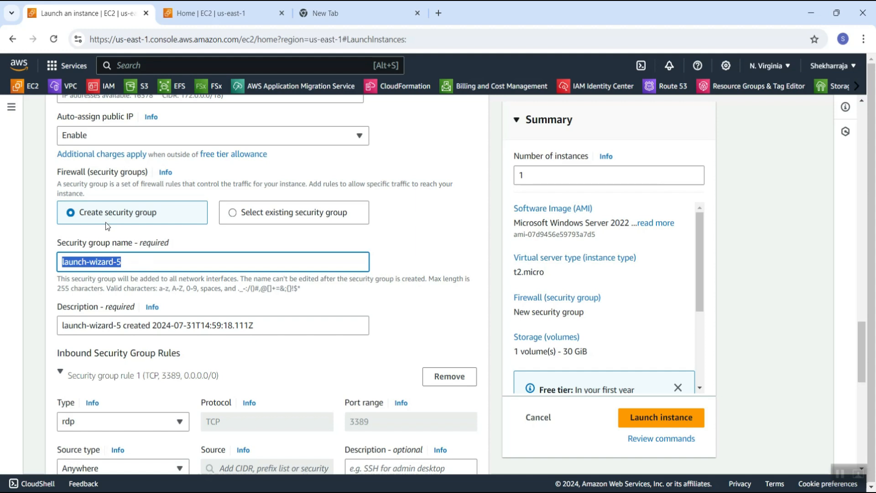
pyautogui.scroll(-1, 123, 288)
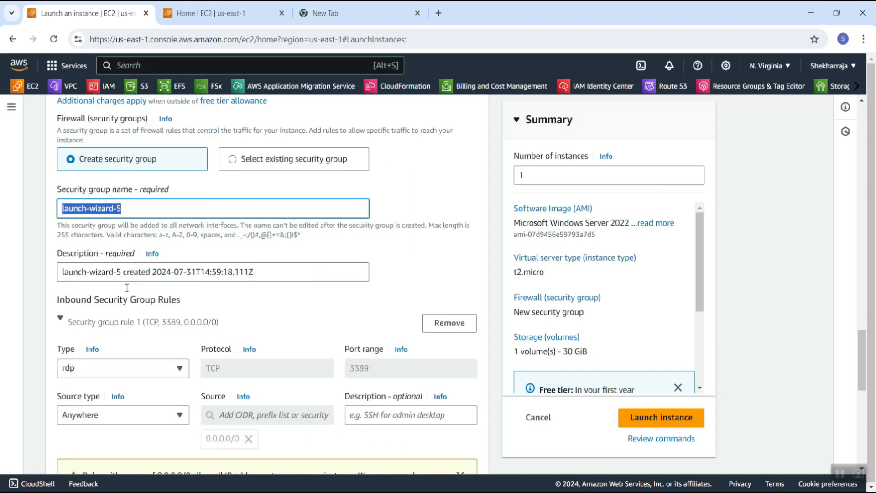
pyautogui.click(141, 202)
pyautogui.moveTo(140, 202); pyautogui.dragTo(42, 204)
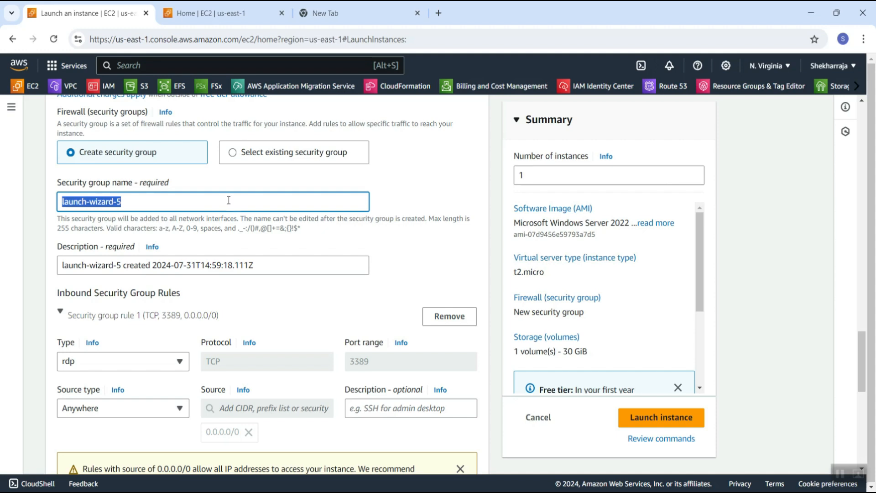
# - Switch the firewall to an existing security group and assign sg_winserver
pyautogui.click(233, 155)
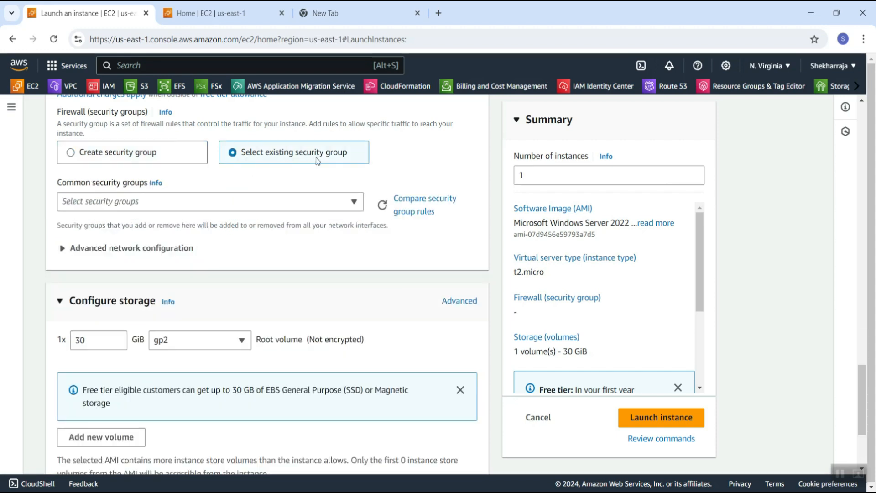
pyautogui.click(271, 200)
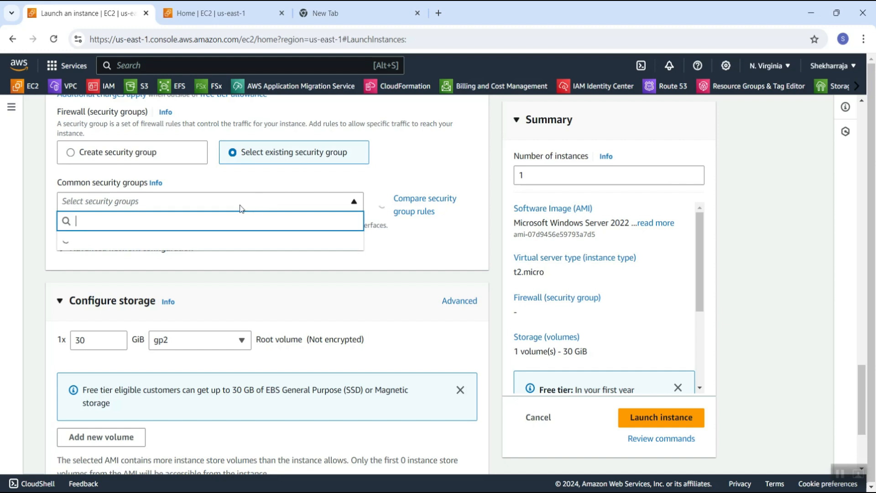
pyautogui.scroll(-1, 193, 375)
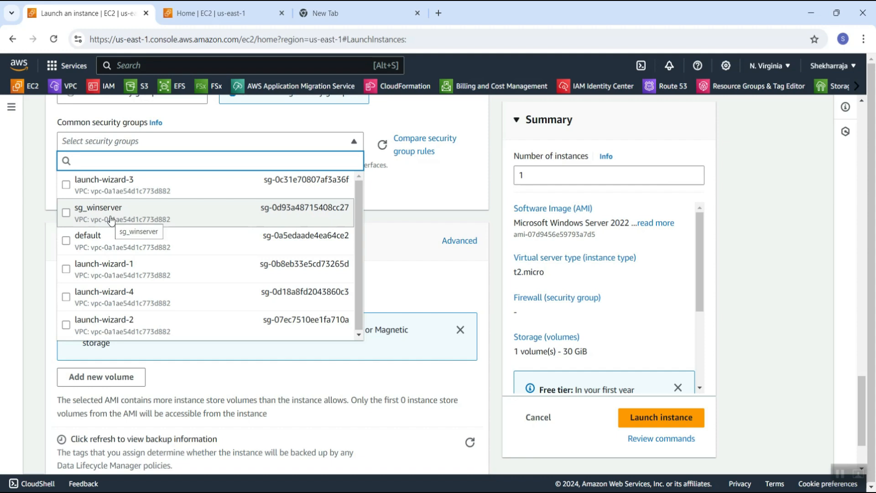
pyautogui.click(220, 226)
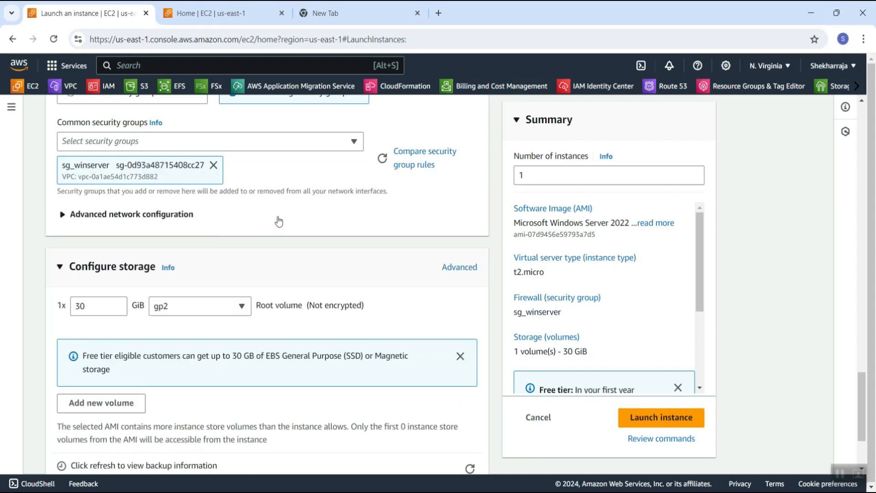
# - Expand the advanced network configuration and look through the options for network interface 1
pyautogui.click(108, 217)
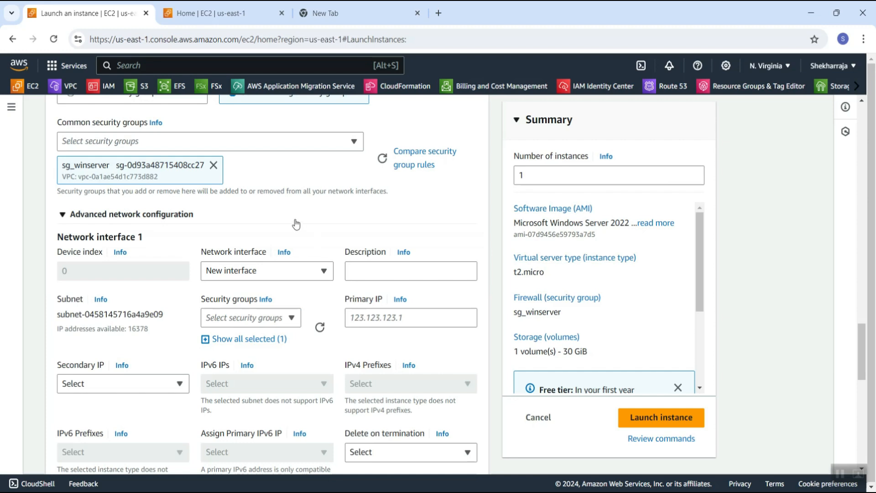
pyautogui.scroll(-1, 295, 221)
pyautogui.scroll(2, 262, 193)
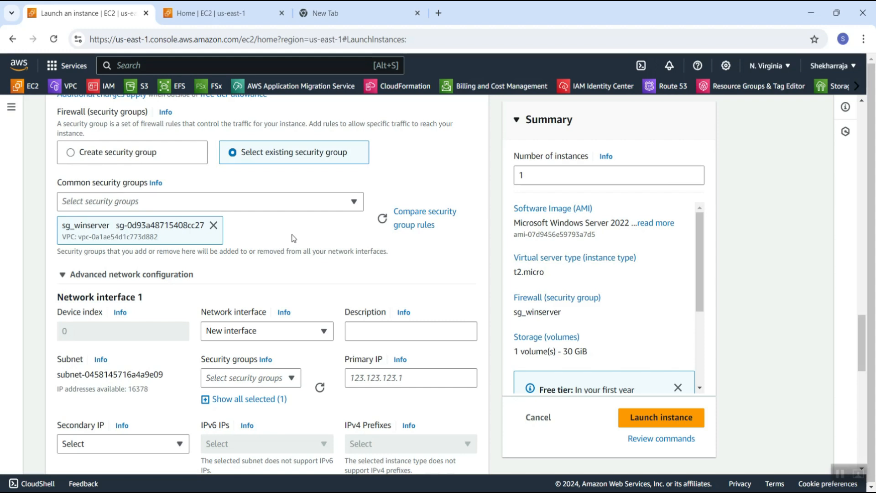
pyautogui.scroll(-3, 292, 237)
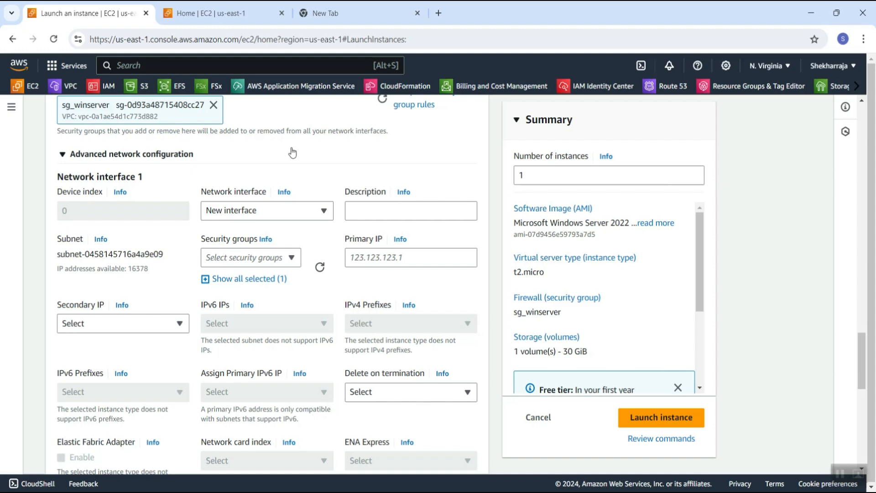
# - Remove sg_winserver from the firewall settings and switch to creating a new security group named Sg_winserver2
pyautogui.scroll(3, 247, 255)
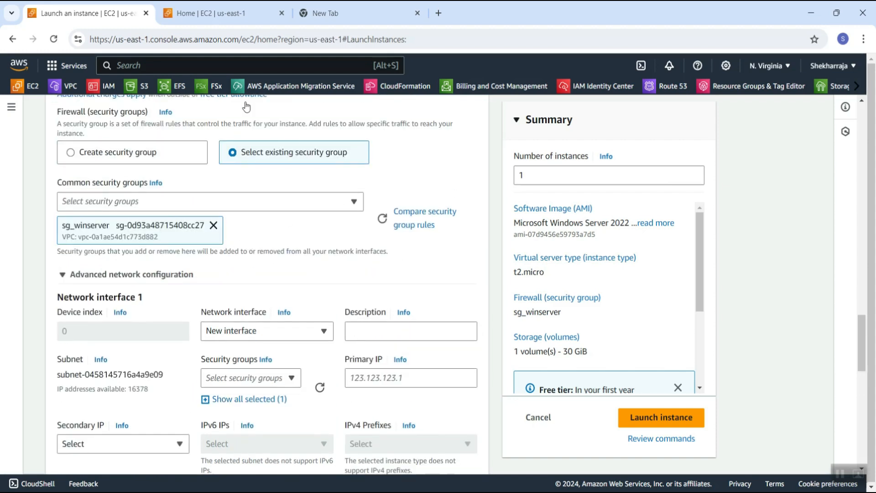
pyautogui.click(213, 225)
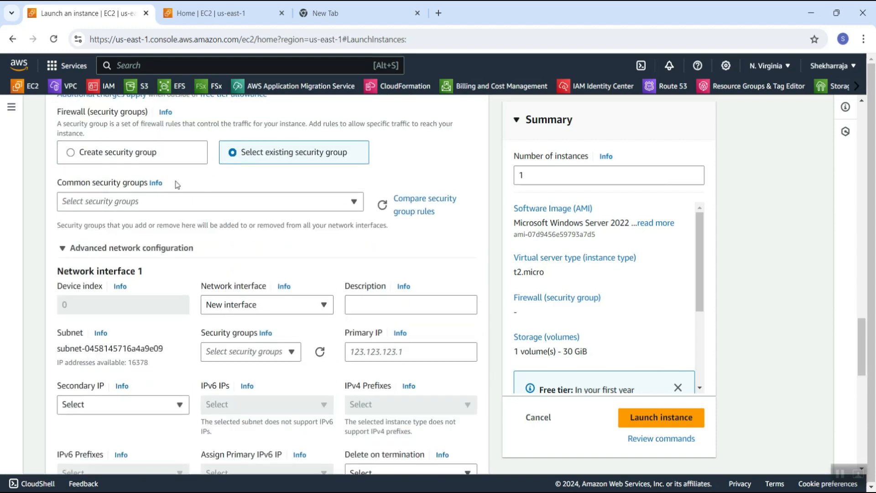
pyautogui.click(94, 155)
pyautogui.tripleClick(141, 204)
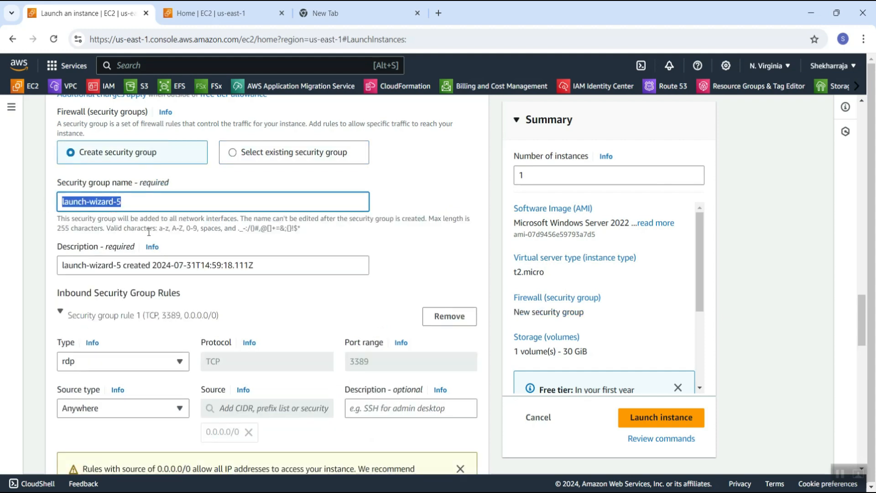
pyautogui.write('Sg')
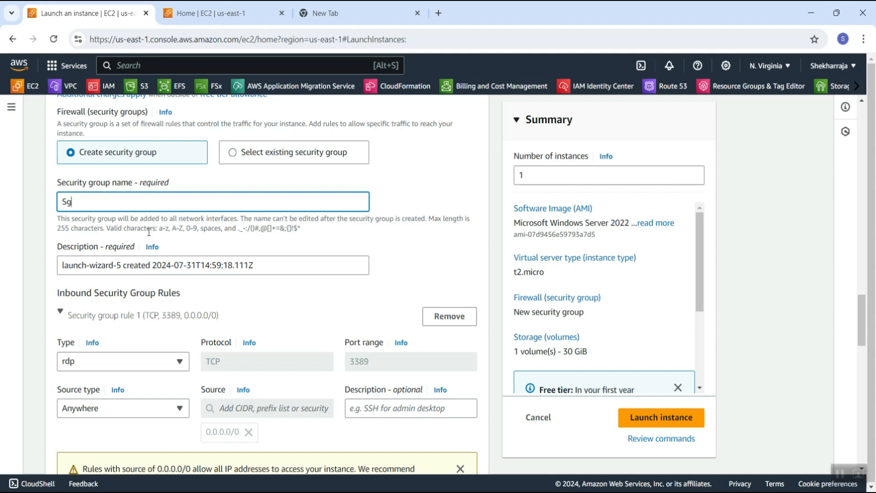
pyautogui.write('_winserver2')
# - Examine the new security group's inbound RDP rule, including its port range and the available rule types and source types
pyautogui.scroll(-1, 260, 251)
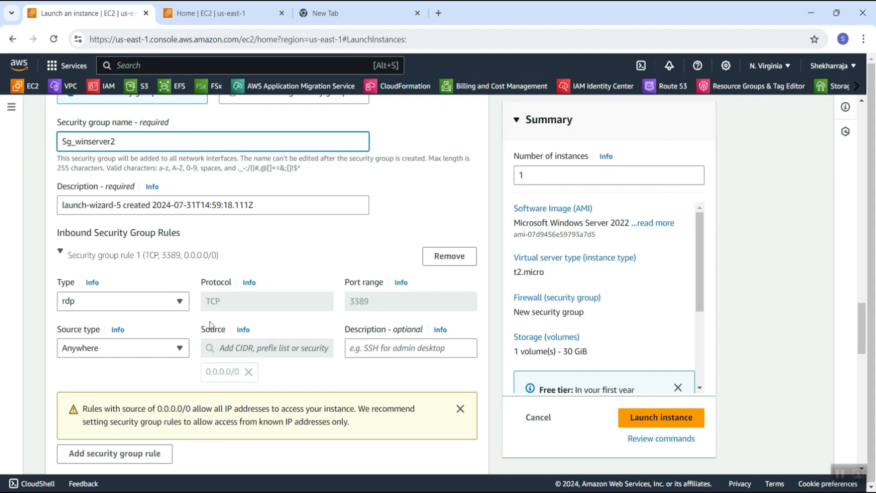
pyautogui.scroll(-1, 325, 329)
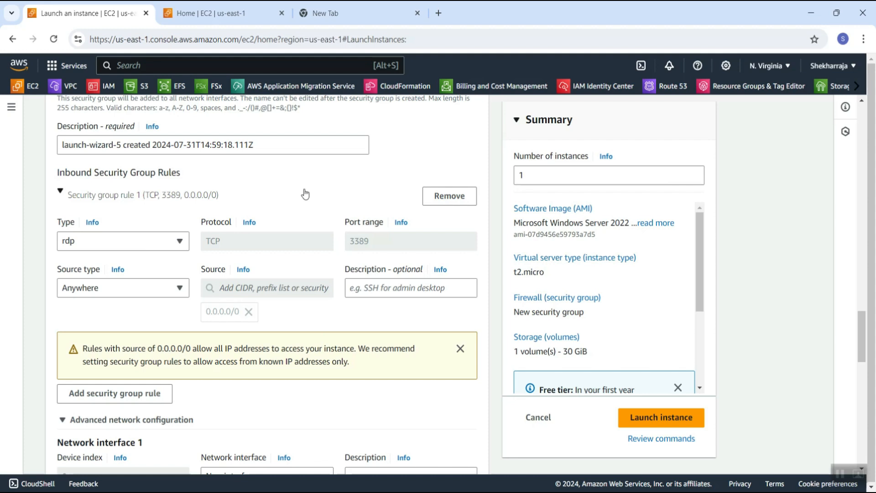
pyautogui.doubleClick(360, 249)
pyautogui.click(117, 242)
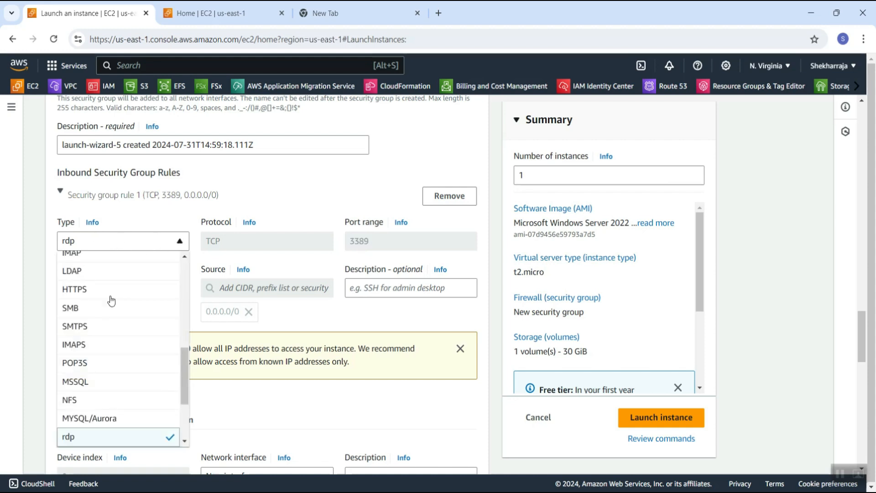
pyautogui.click(77, 245)
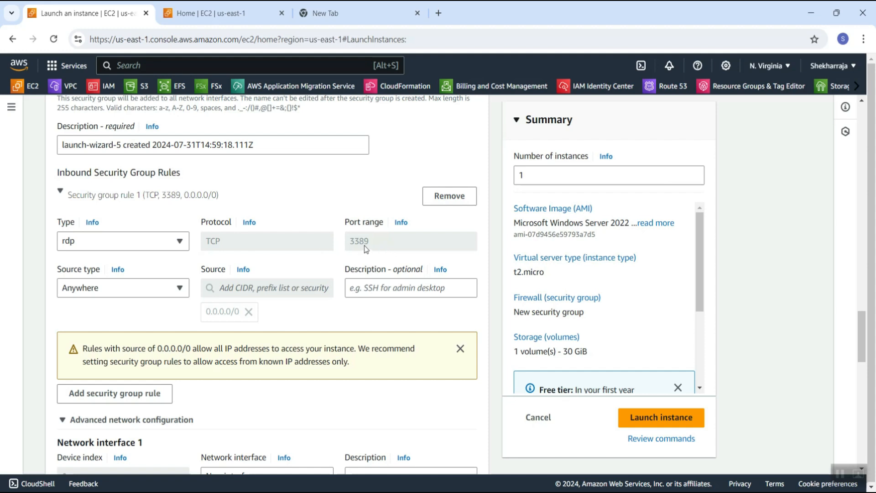
pyautogui.scroll(-3, 313, 186)
pyautogui.scroll(1, 218, 219)
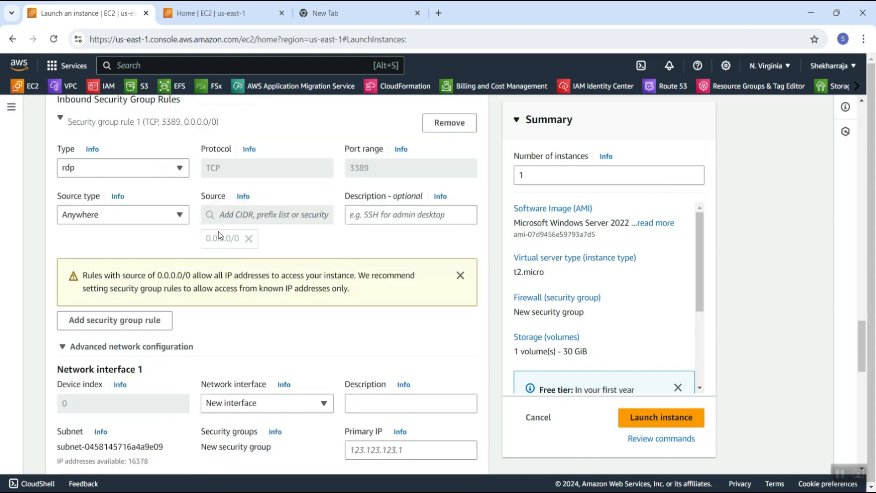
pyautogui.click(117, 232)
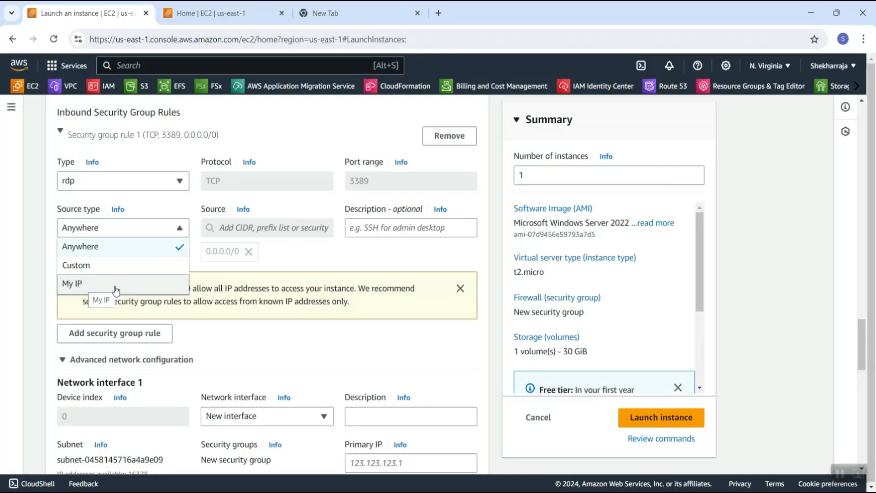
pyautogui.click(266, 259)
# - Set the description of the inbound RDP rule to "Remote desktop"
pyautogui.click(367, 226)
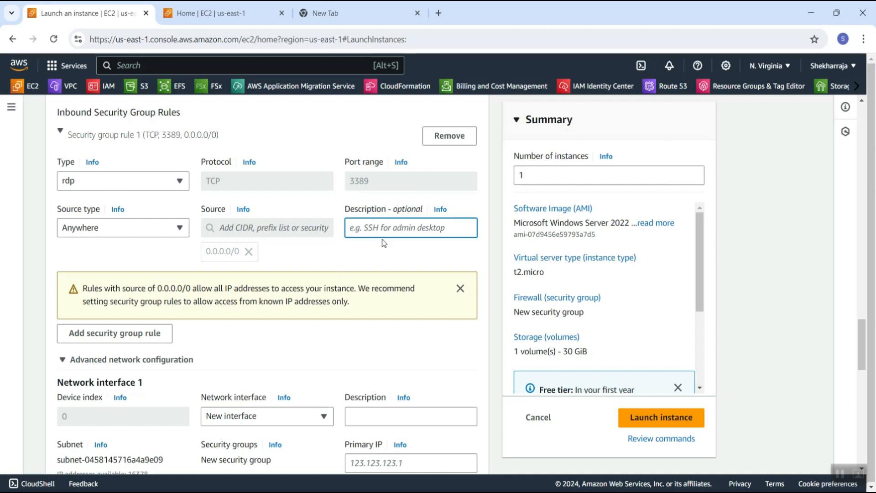
pyautogui.write('Re')
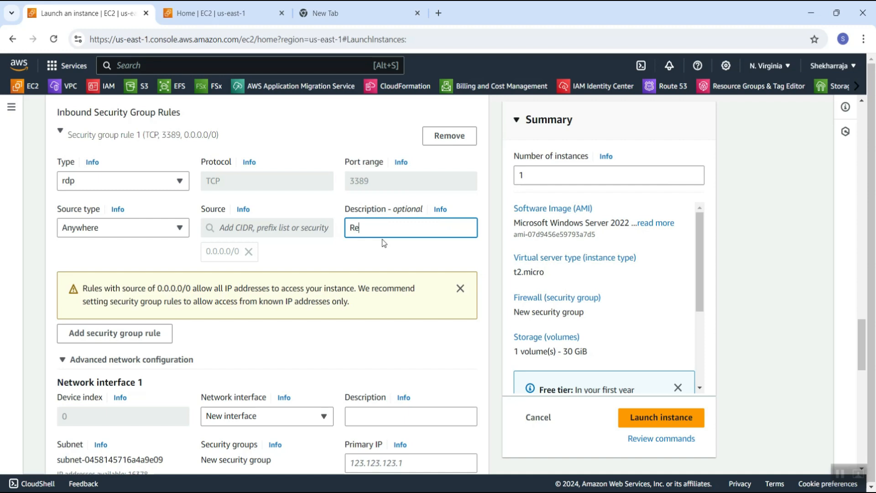
pyautogui.write('mote desktop')
pyautogui.click(346, 254)
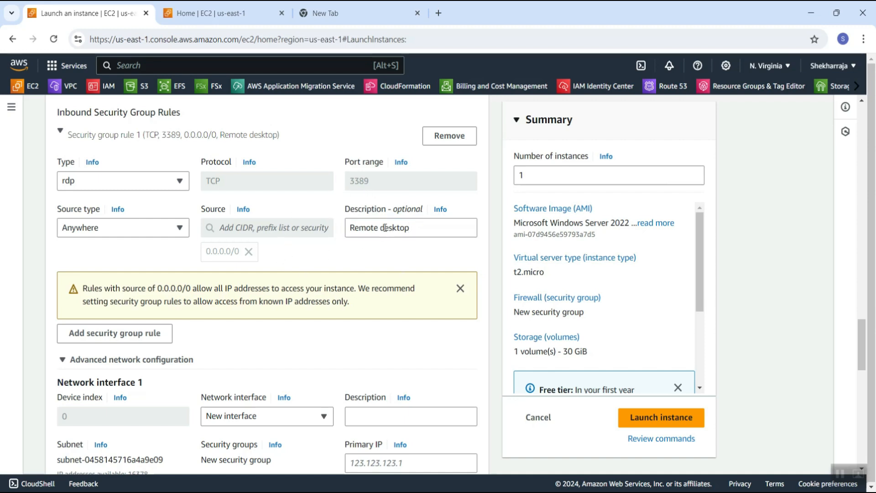
# - Examine the option for adding further security group rules and the advanced network settings of network interface 1
pyautogui.scroll(-1, 320, 241)
pyautogui.scroll(-3, 319, 242)
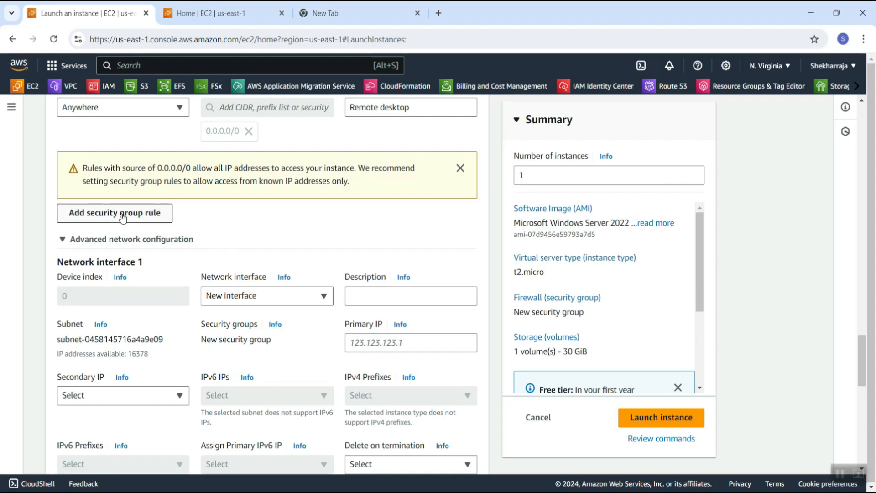
pyautogui.scroll(1, 279, 228)
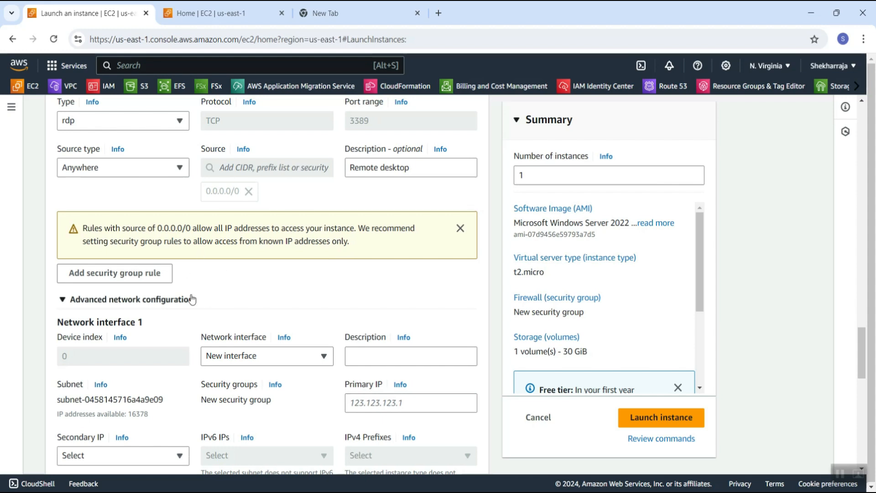
pyautogui.scroll(-1, 249, 247)
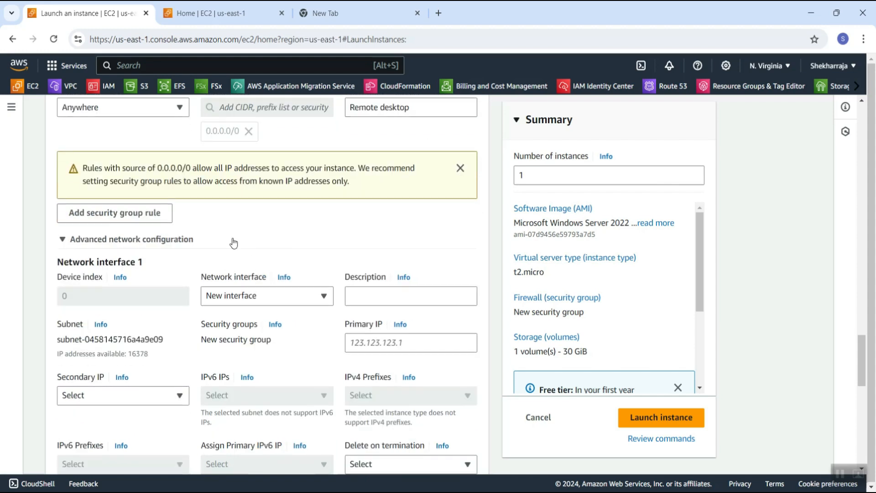
pyautogui.scroll(-2, 231, 237)
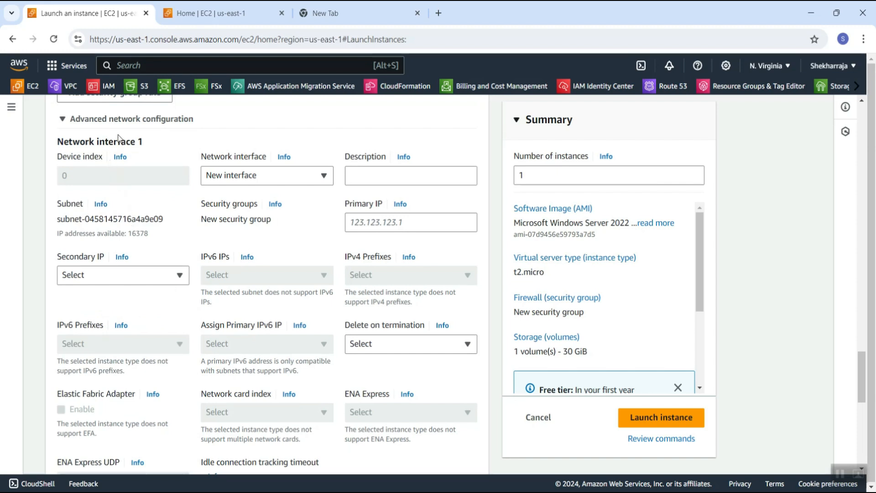
pyautogui.scroll(1, 256, 183)
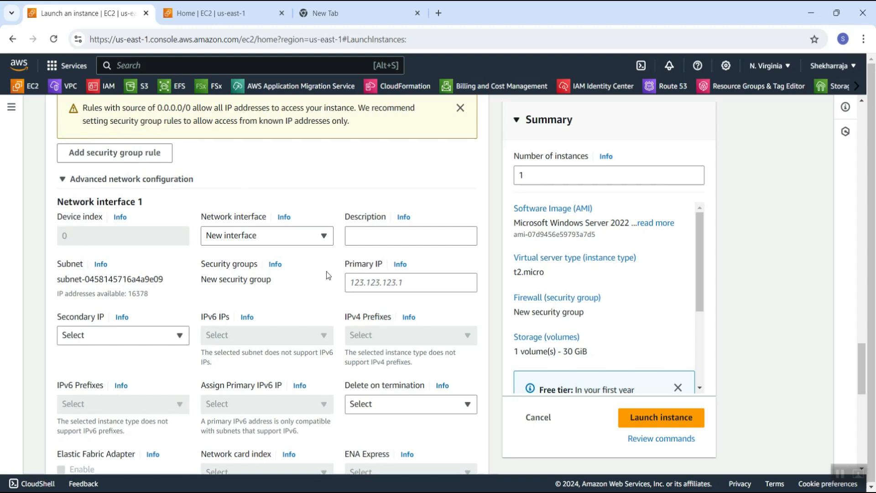
pyautogui.scroll(-2, 244, 380)
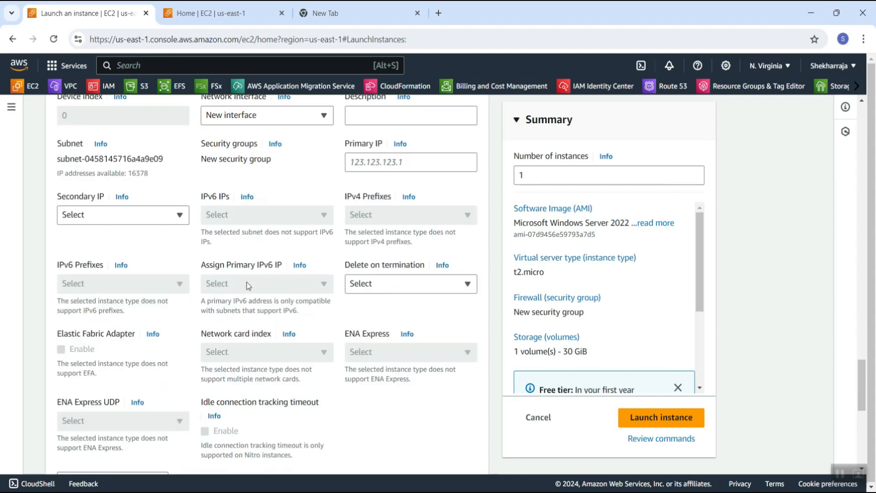
pyautogui.scroll(-3, 262, 329)
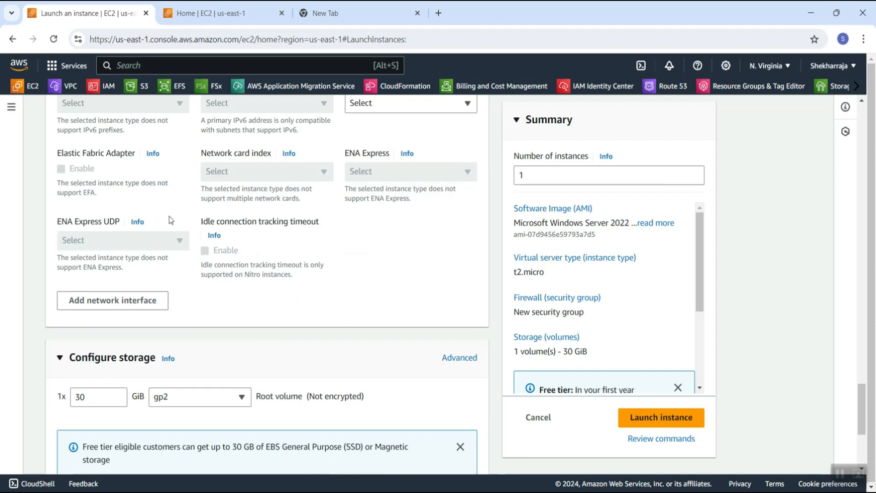
pyautogui.scroll(3, 215, 237)
pyautogui.scroll(-2, 274, 265)
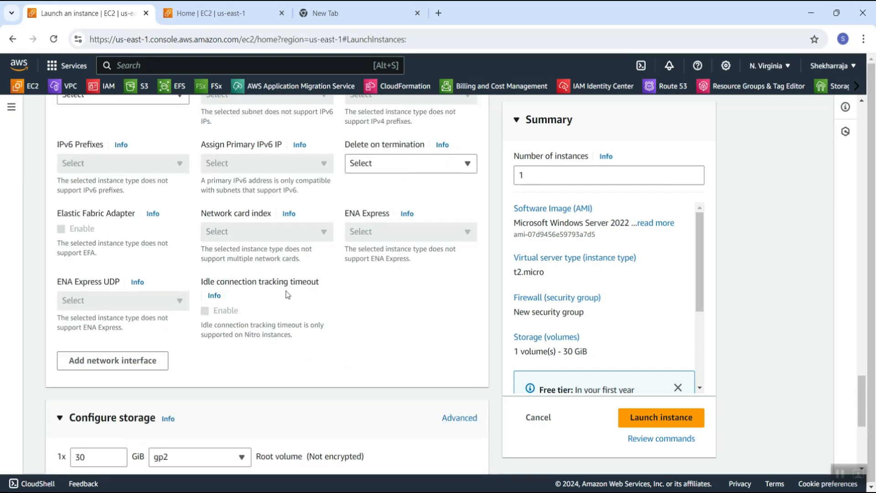
# - Examine the storage configuration, including the root volume's size and the available volume types
pyautogui.scroll(-5, 287, 295)
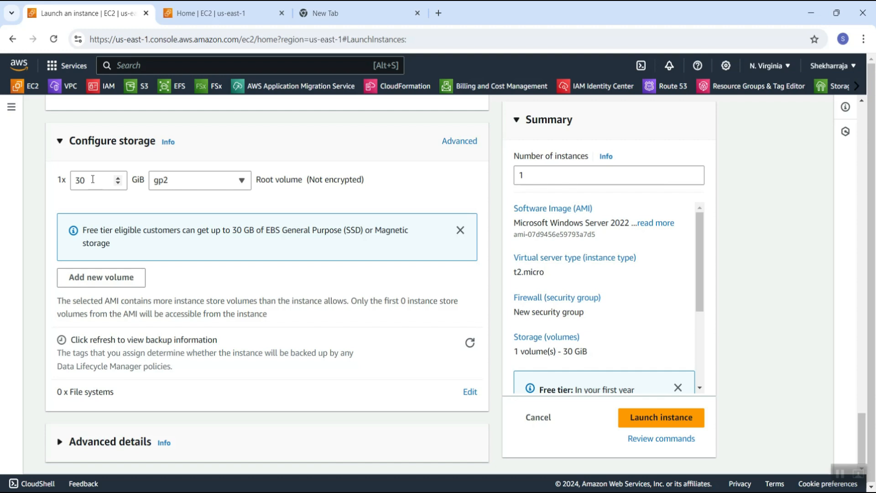
pyautogui.doubleClick(73, 180)
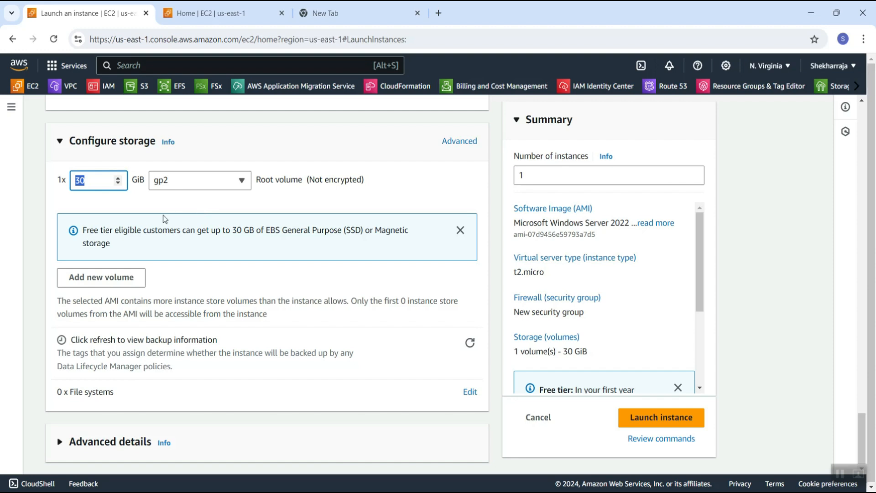
pyautogui.click(209, 183)
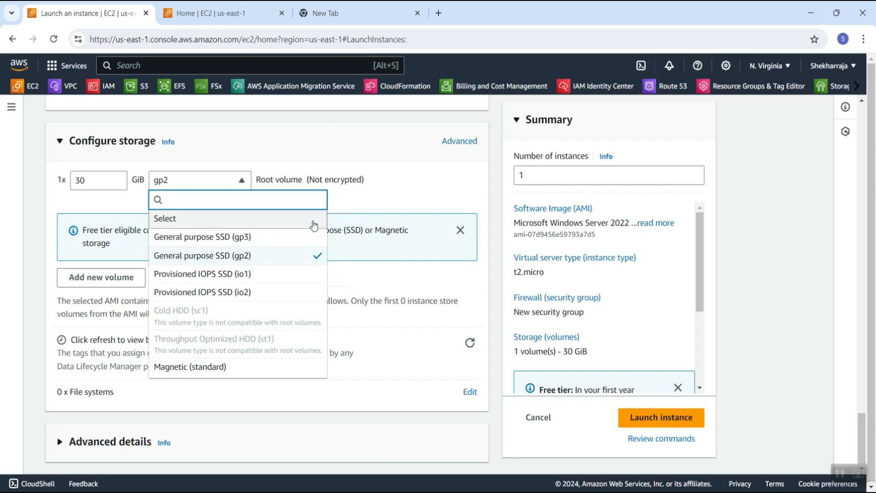
pyautogui.click(343, 206)
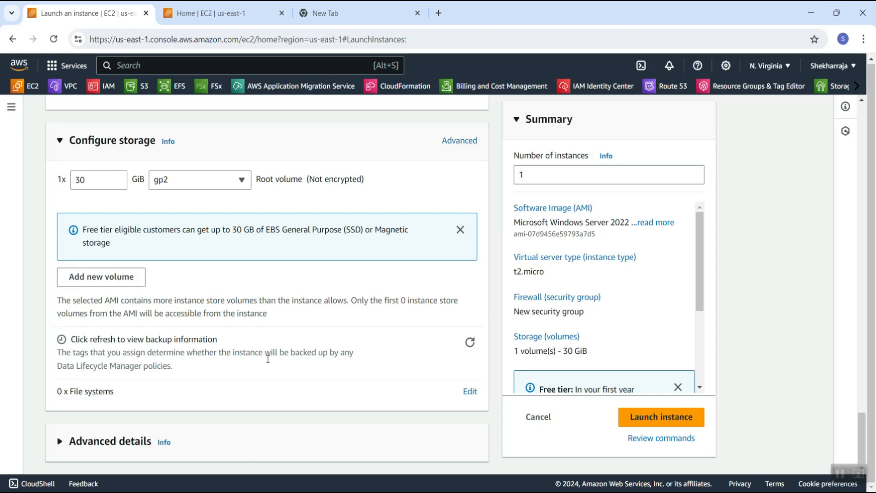
pyautogui.scroll(1, 242, 323)
pyautogui.scroll(-1, 117, 400)
# - Expand the advanced details and look at the choices for the domain join directory
pyautogui.click(109, 441)
pyautogui.scroll(-4, 94, 433)
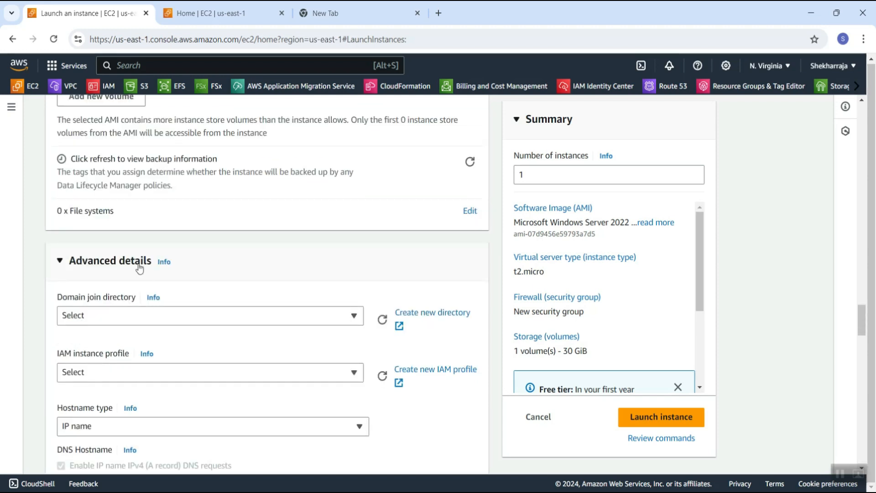
pyautogui.scroll(-3, 246, 254)
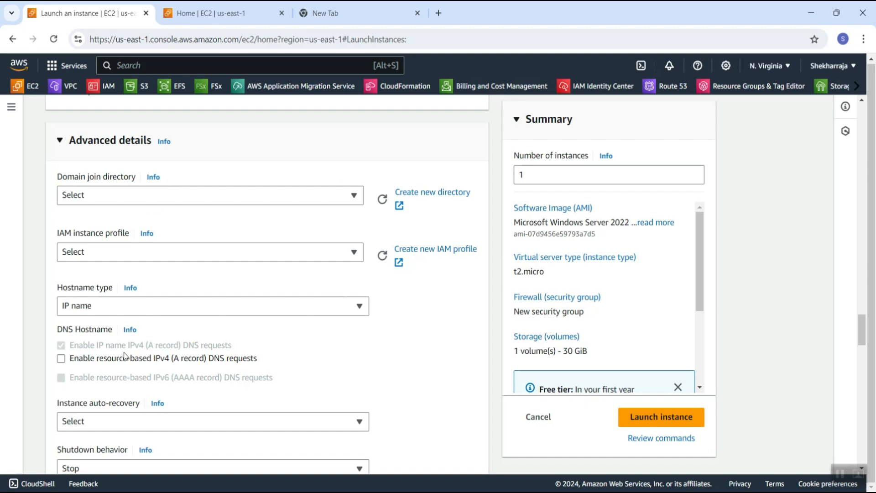
pyautogui.click(191, 194)
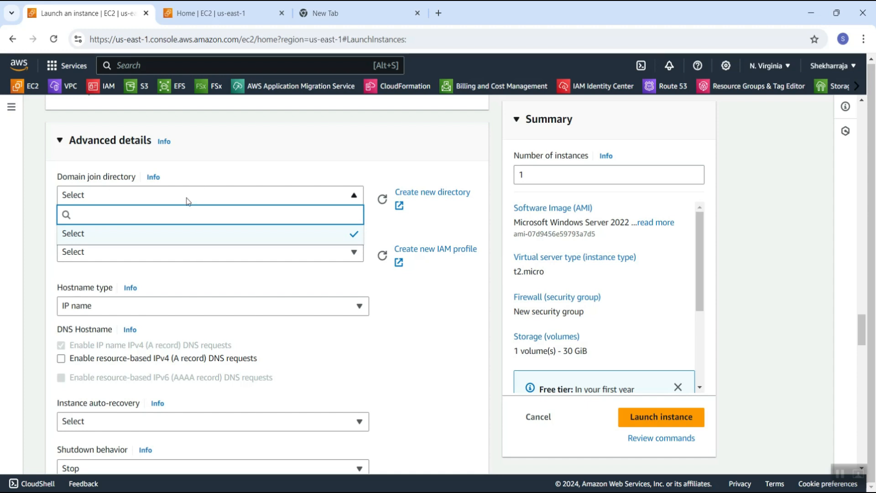
pyautogui.click(275, 155)
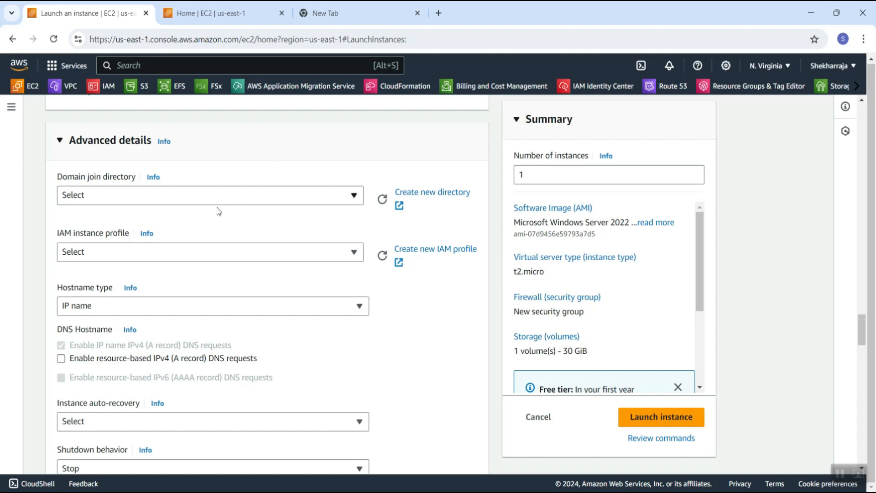
pyautogui.click(229, 198)
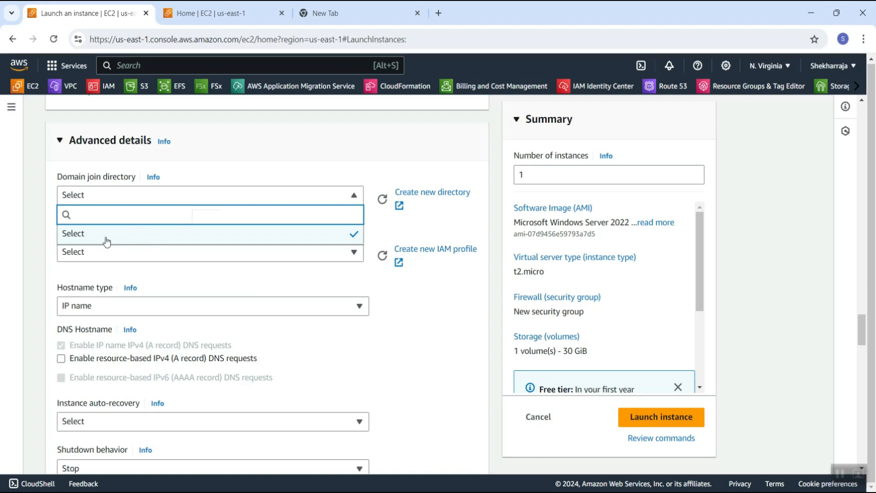
pyautogui.click(226, 172)
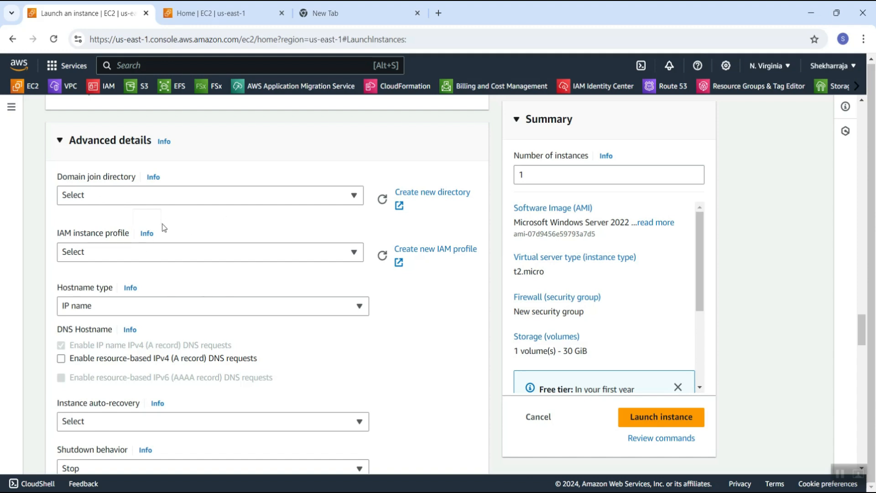
# - Look at the choices for the IAM instance profile and the hostname type in the advanced details, keeping IP name
pyautogui.scroll(-1, 164, 228)
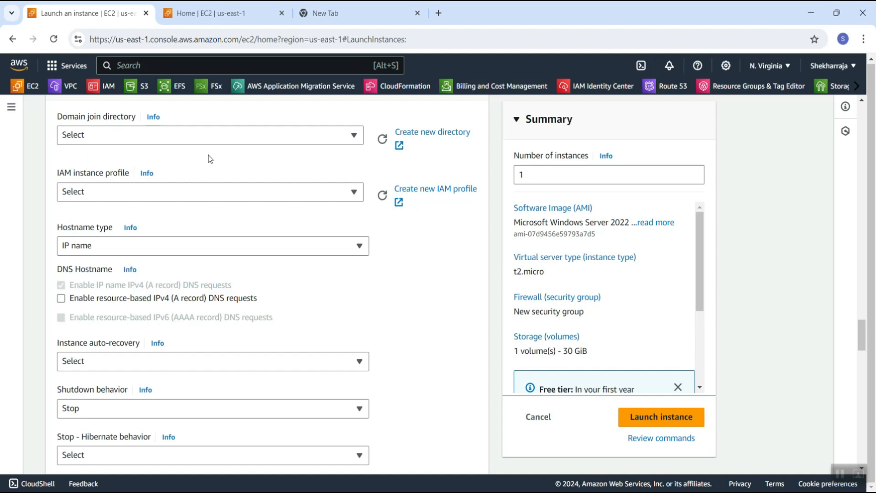
pyautogui.scroll(1, 175, 176)
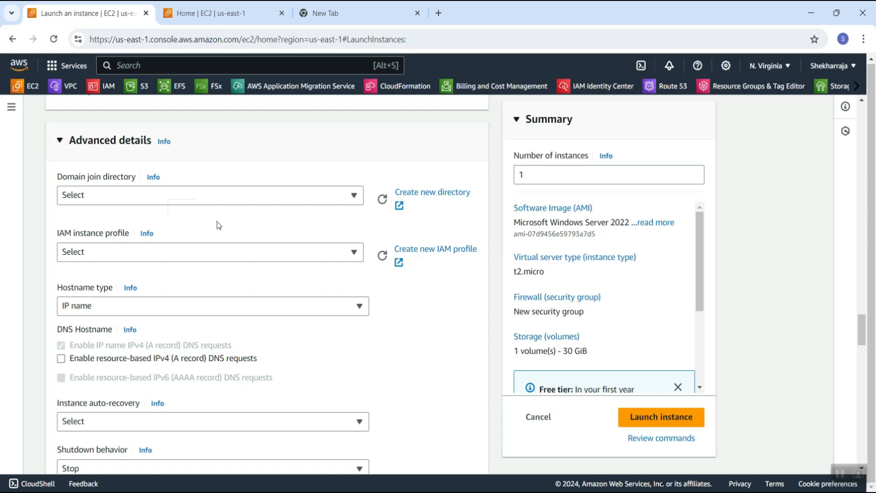
pyautogui.scroll(-1, 197, 225)
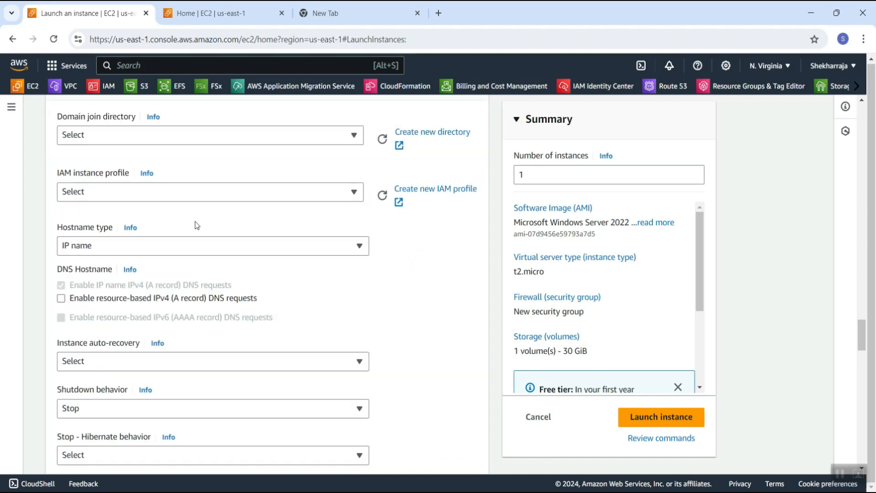
pyautogui.click(175, 193)
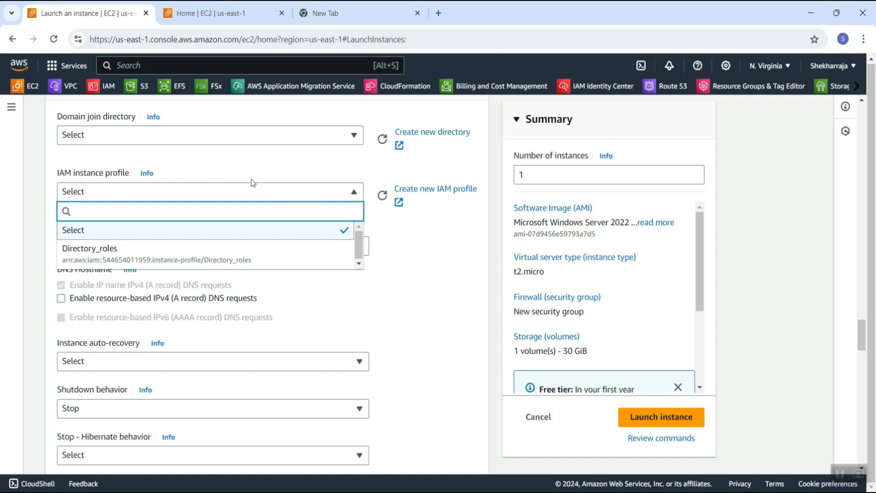
pyautogui.click(237, 230)
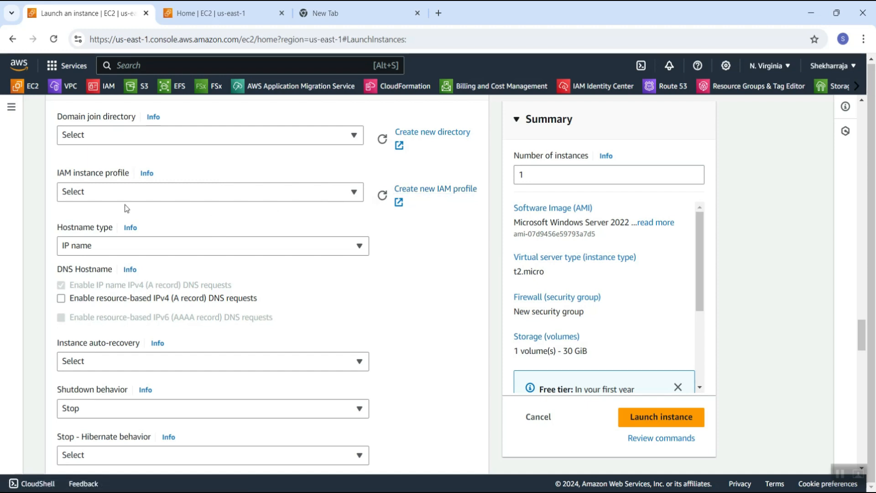
pyautogui.scroll(-1, 261, 223)
pyautogui.scroll(-1, 261, 223)
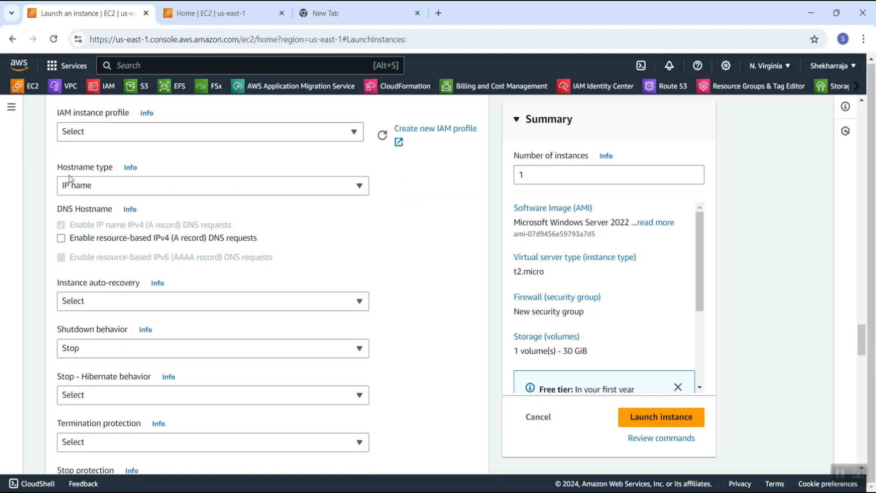
pyautogui.click(100, 187)
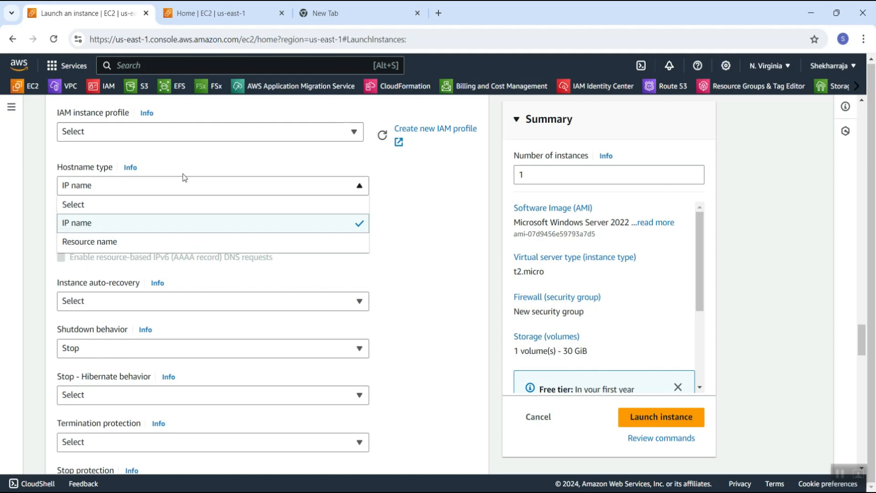
pyautogui.click(206, 155)
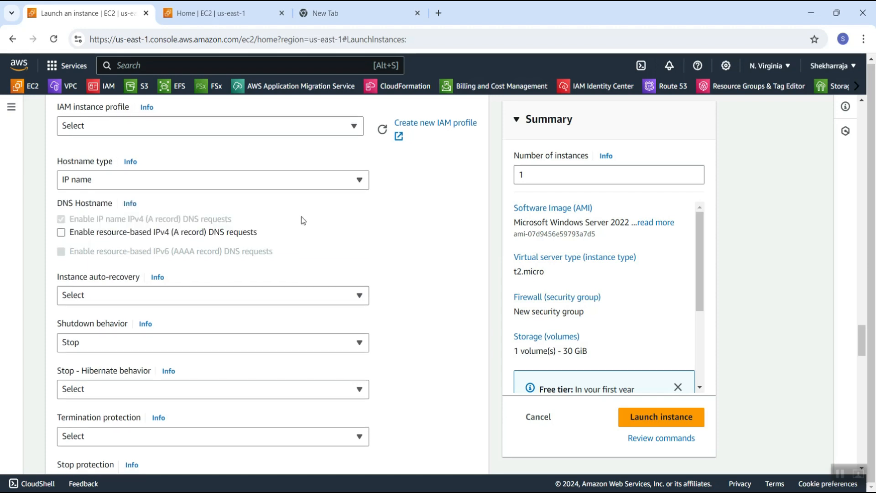
# - Enable resource-based IPv4 (A record) DNS requests for the instance's DNS hostname
pyautogui.scroll(-1, 303, 220)
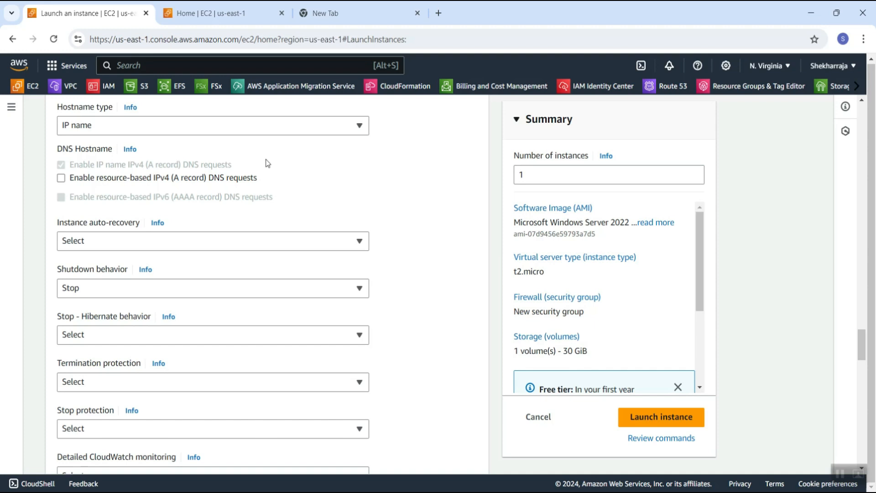
pyautogui.moveTo(174, 178); pyautogui.dragTo(204, 183)
pyautogui.click(222, 187)
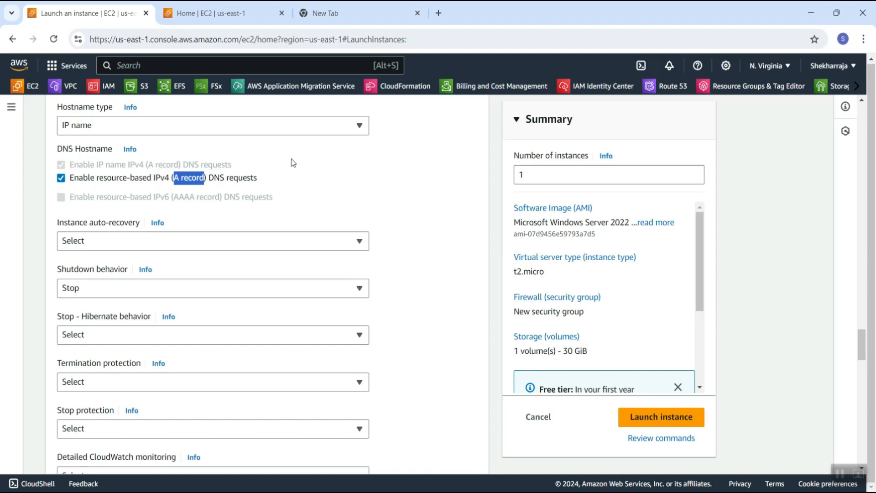
pyautogui.click(293, 163)
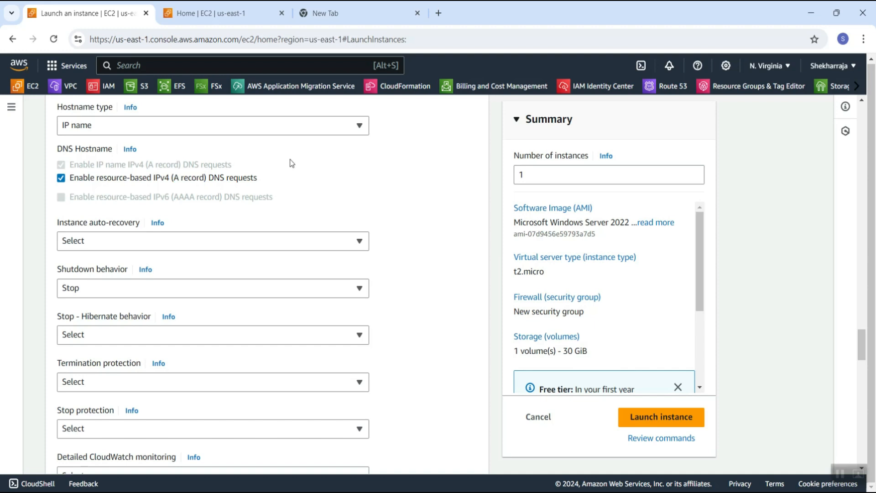
pyautogui.moveTo(172, 178); pyautogui.dragTo(220, 181)
pyautogui.click(61, 178)
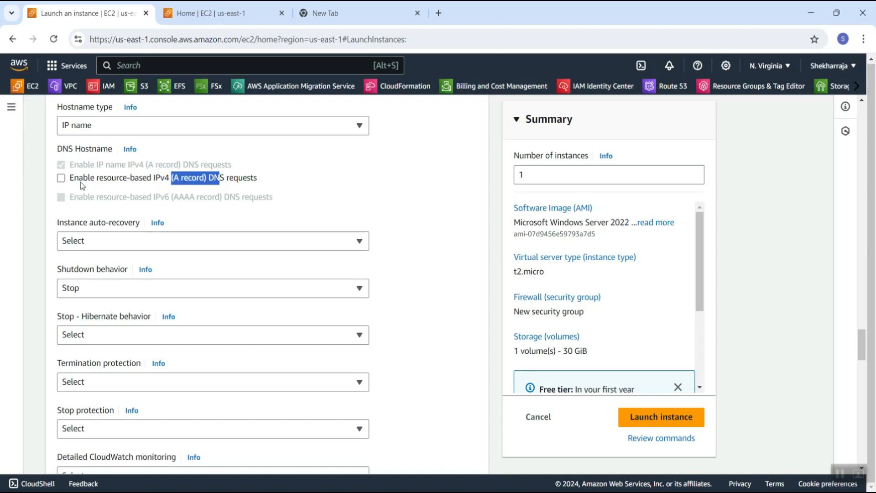
pyautogui.click(78, 181)
# - Search the AWS services for "vpc" outside the launch page and open the list of your VPCs
pyautogui.click(214, 13)
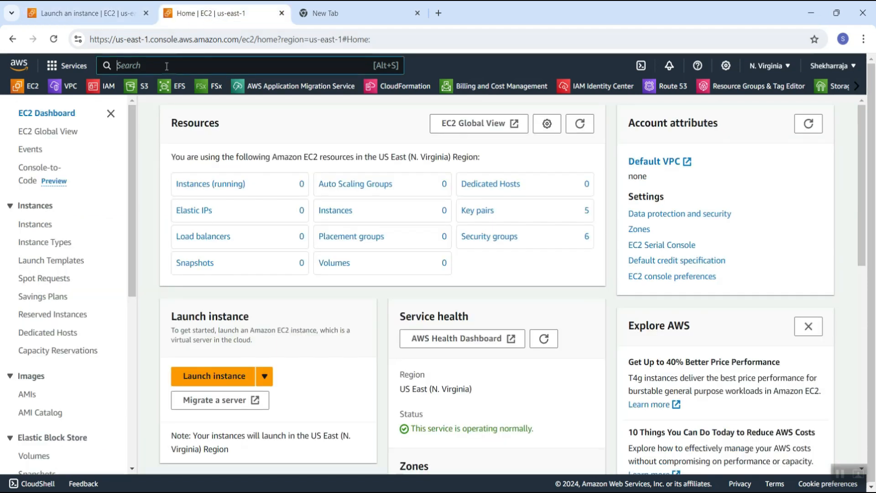
pyautogui.write('vpc')
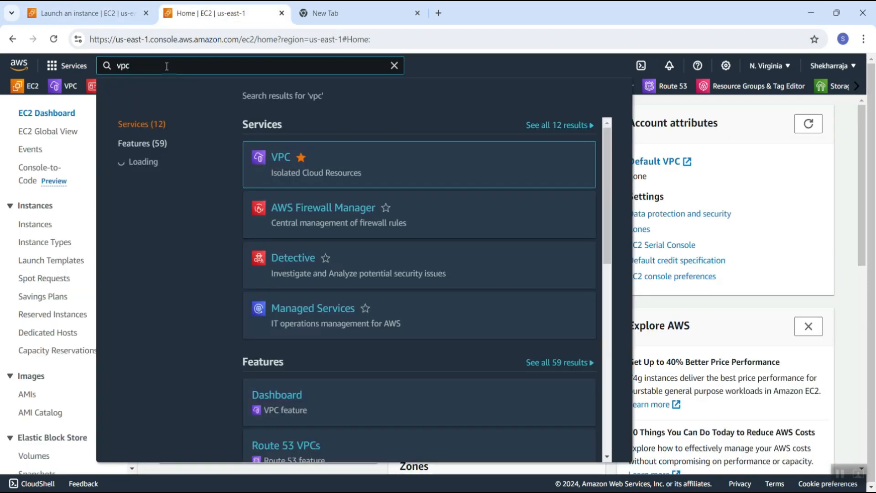
pyautogui.click(359, 211)
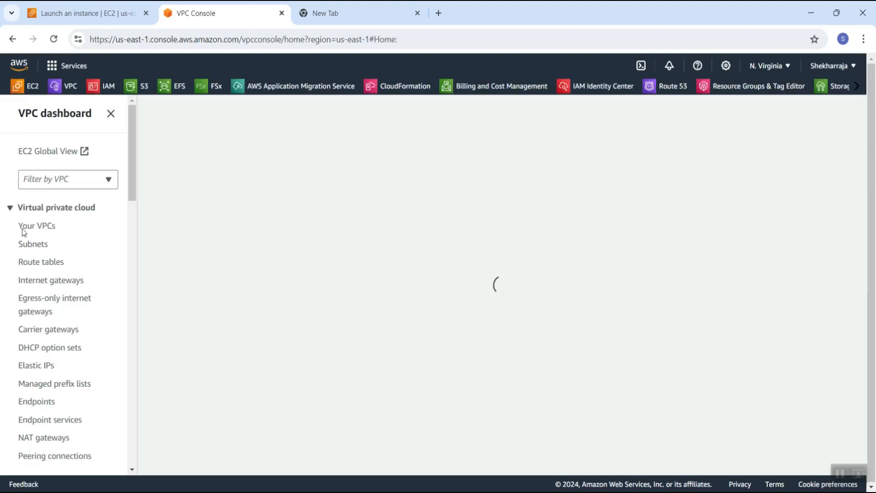
pyautogui.click(31, 228)
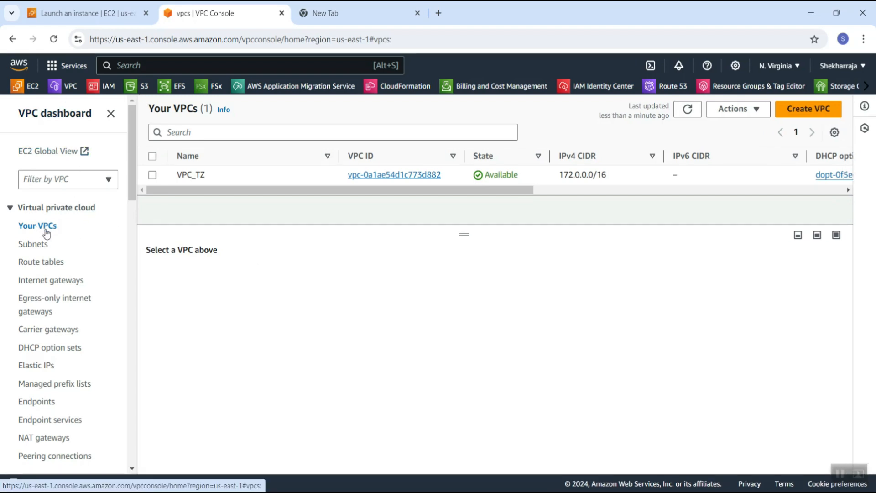
# - Open the VPC settings of VPC_TZ and check its DNS resolution and DNS hostnames options
pyautogui.click(152, 175)
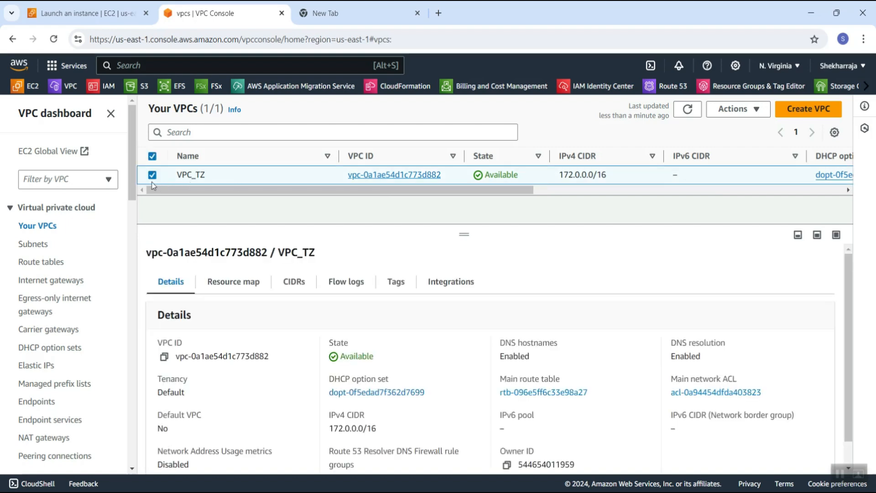
pyautogui.click(752, 108)
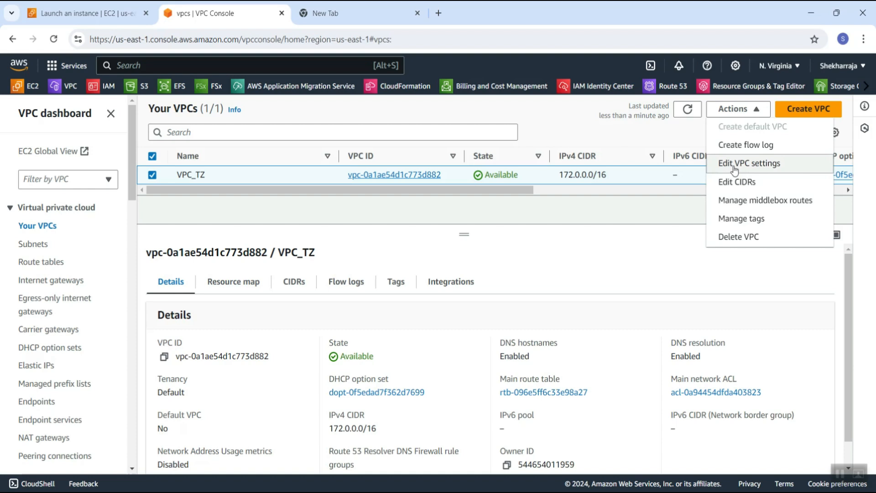
pyautogui.click(733, 164)
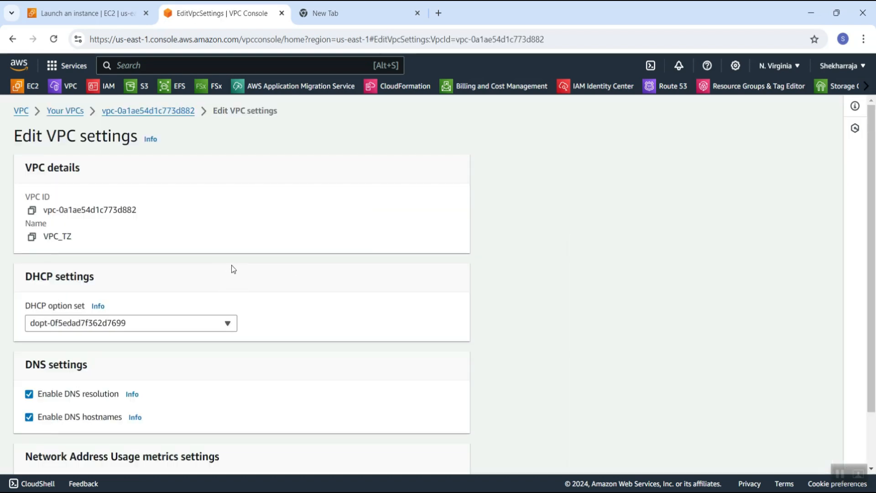
pyautogui.scroll(-2, 238, 265)
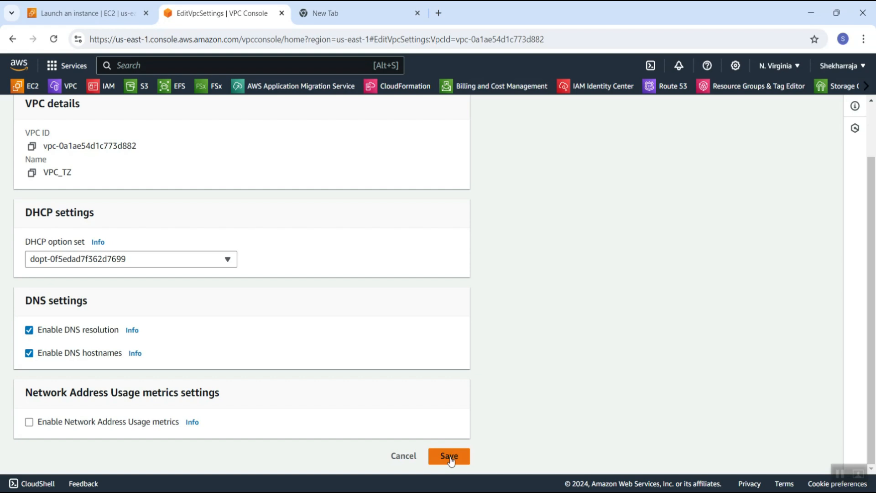
pyautogui.click(87, 8)
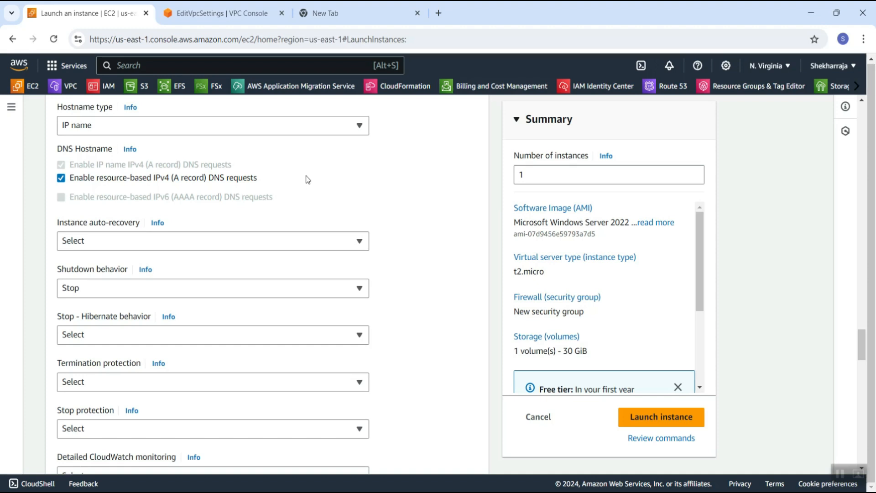
pyautogui.click(224, 14)
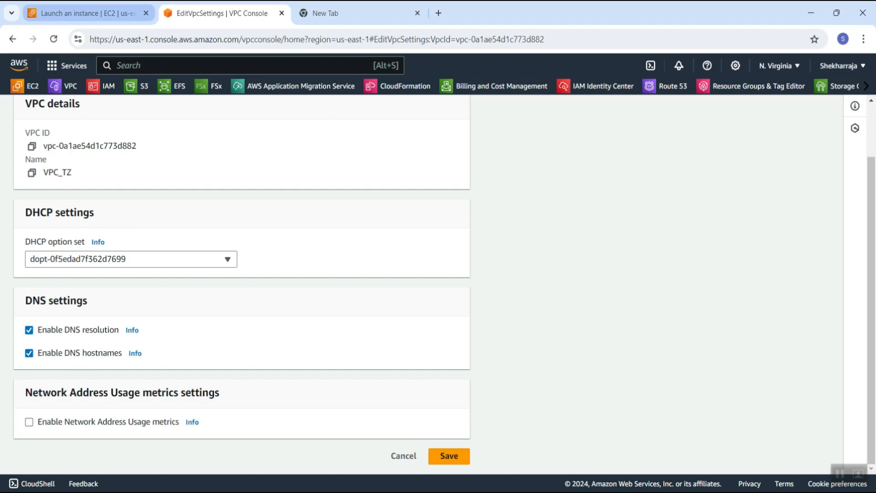
# - Return to the instance launch page and look at the choices for instance auto-recovery
pyautogui.click(86, 13)
pyautogui.scroll(-1, 144, 185)
pyautogui.scroll(1, 147, 187)
pyautogui.click(138, 187)
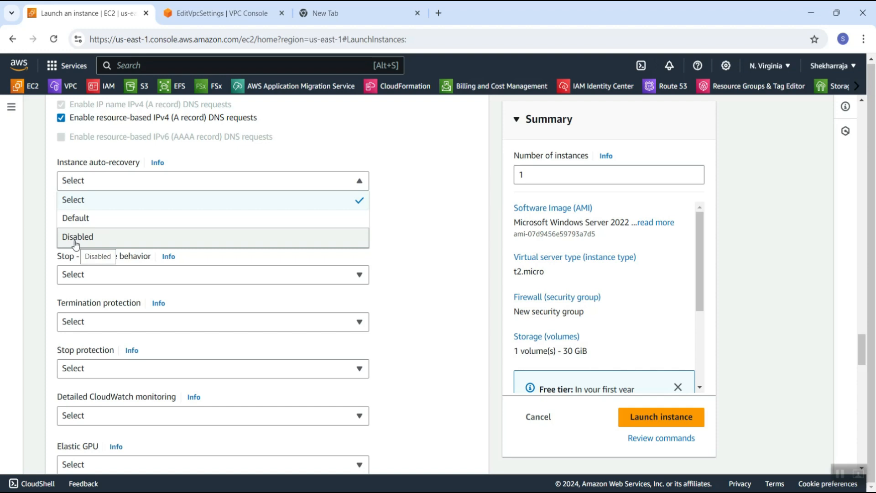
pyautogui.click(405, 181)
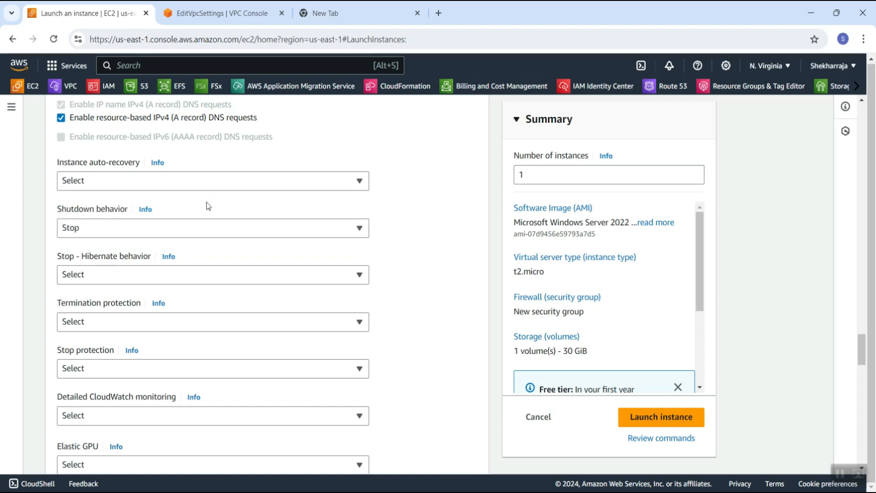
# - Examine the choices for the instance's shutdown behavior and its stop-hibernate behavior
pyautogui.scroll(-1, 201, 203)
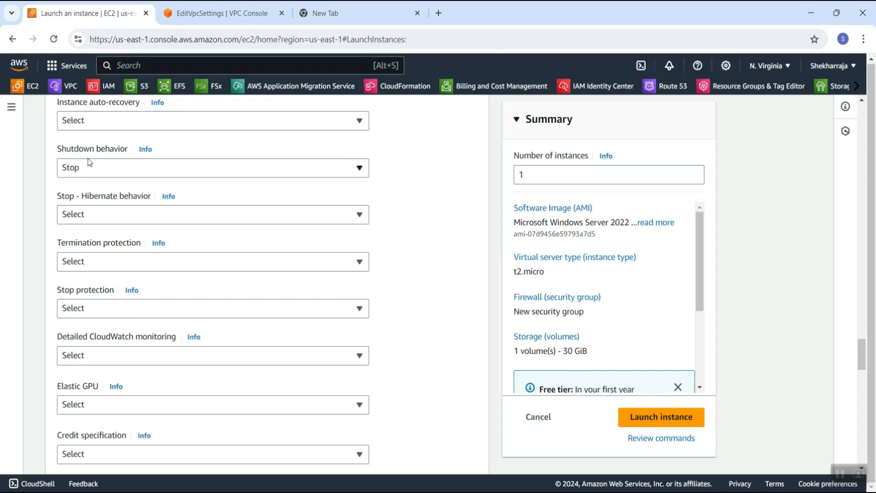
pyautogui.click(95, 167)
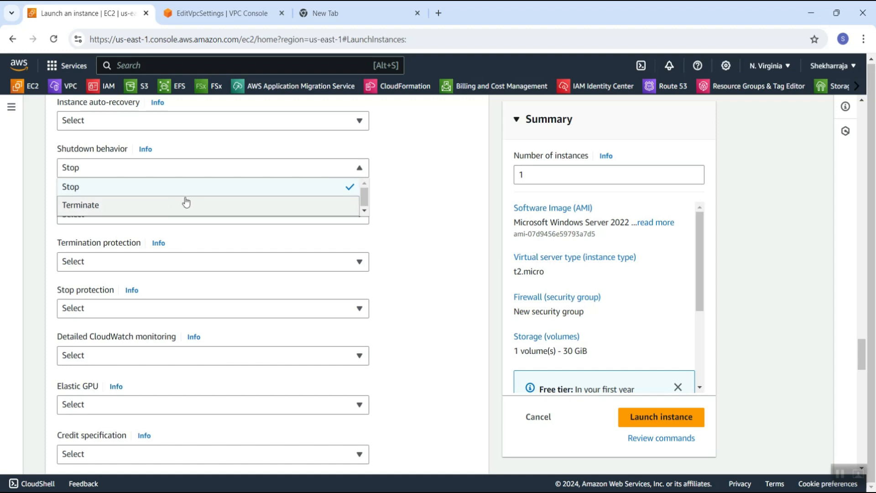
pyautogui.click(396, 179)
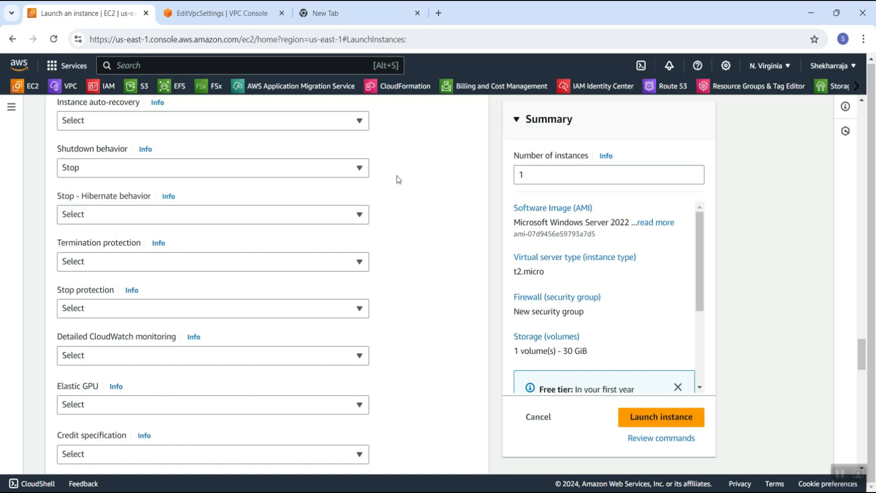
pyautogui.click(249, 173)
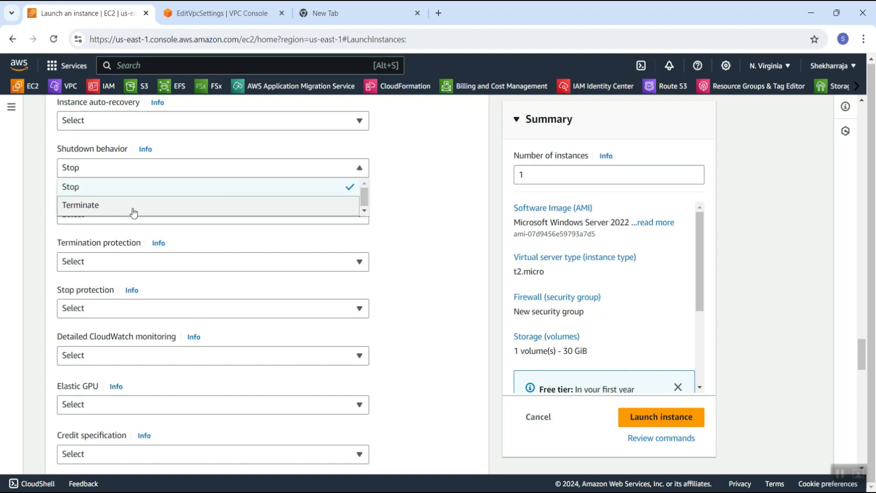
pyautogui.click(403, 182)
pyautogui.scroll(-1, 259, 215)
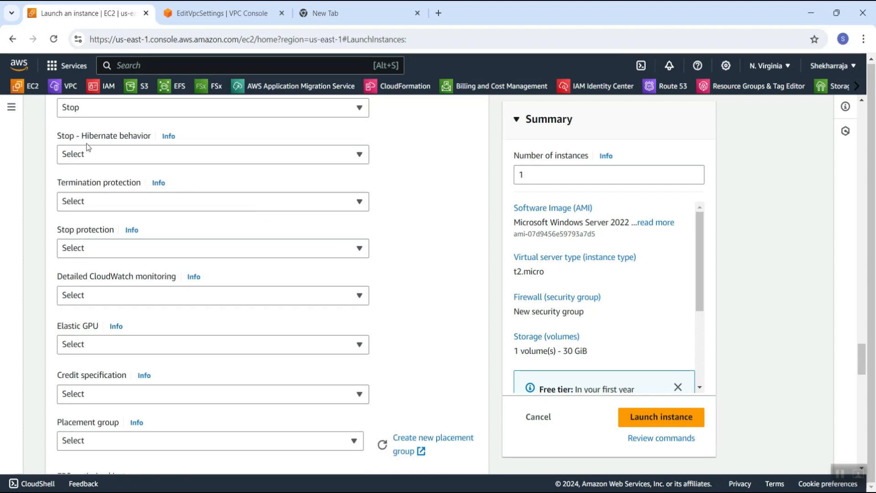
pyautogui.click(150, 159)
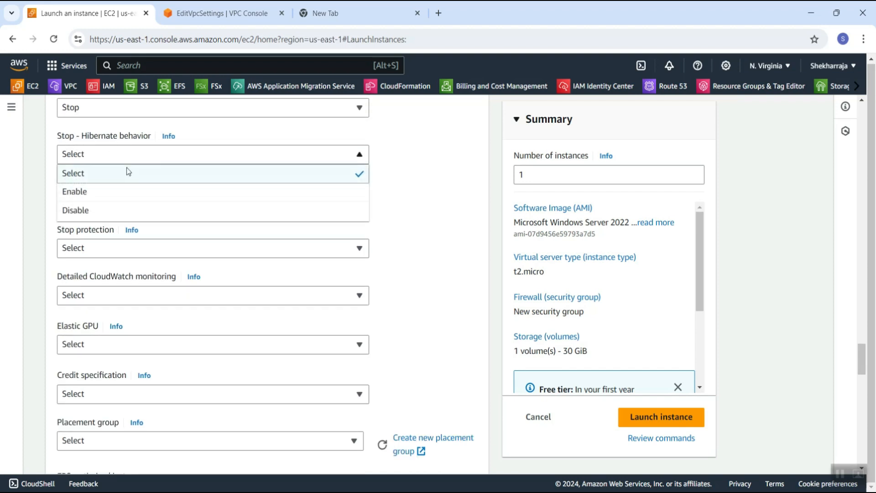
pyautogui.click(397, 172)
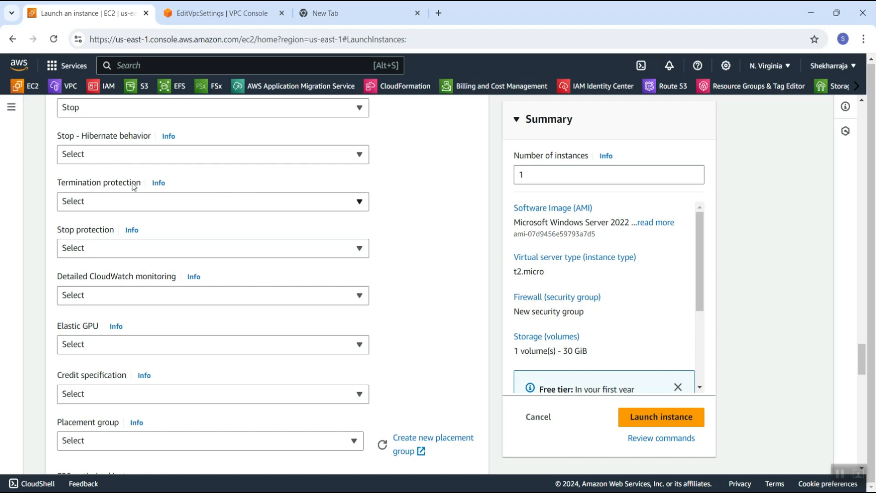
# - Examine the choices for the instance's termination protection without changing the setting
pyautogui.scroll(-1, 131, 183)
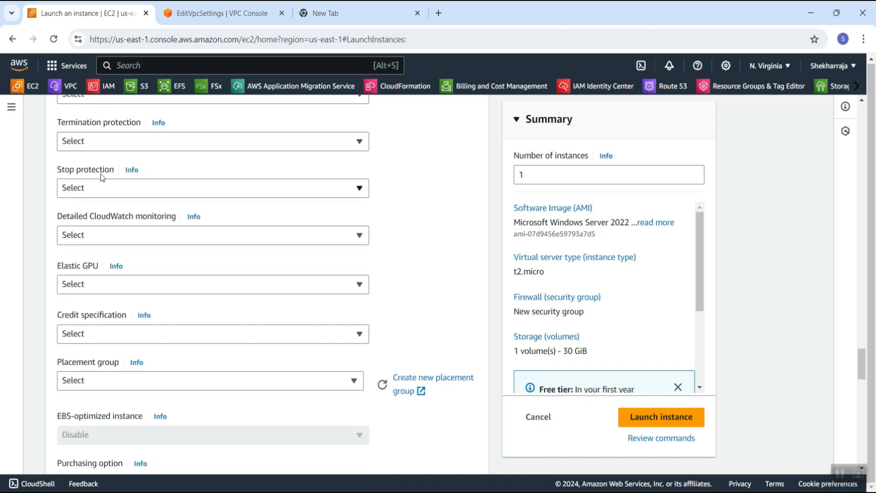
pyautogui.click(126, 141)
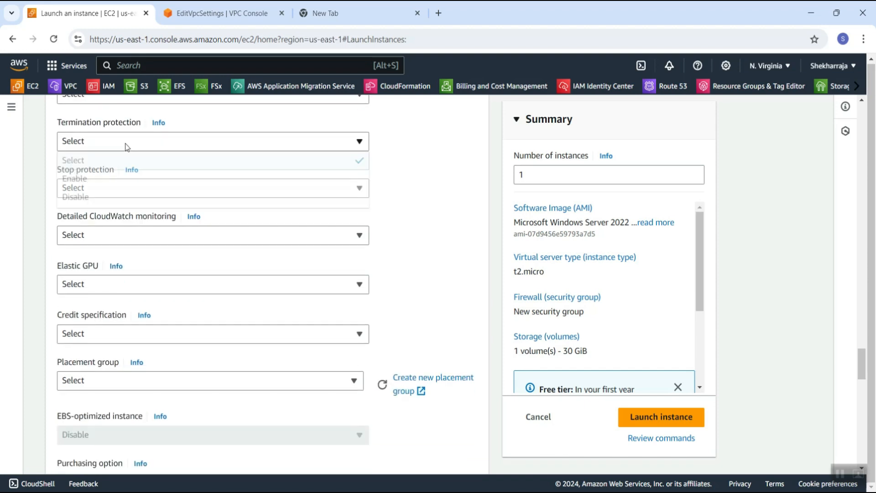
pyautogui.click(451, 161)
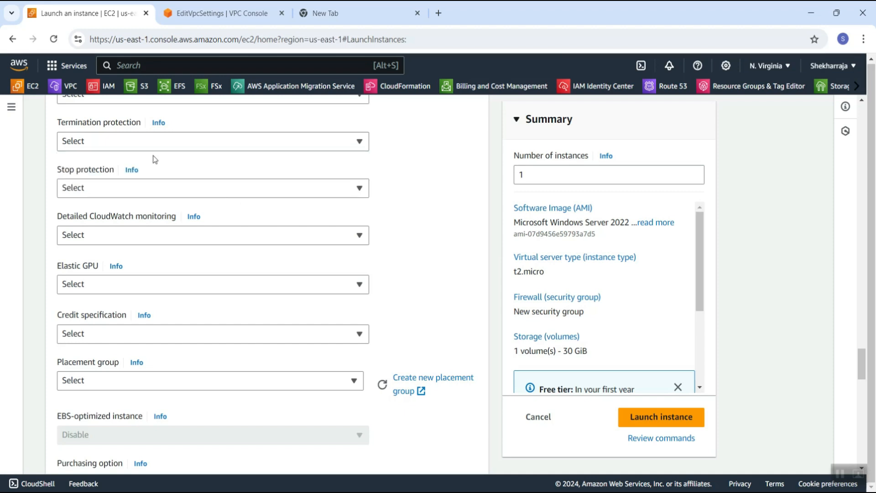
pyautogui.click(203, 142)
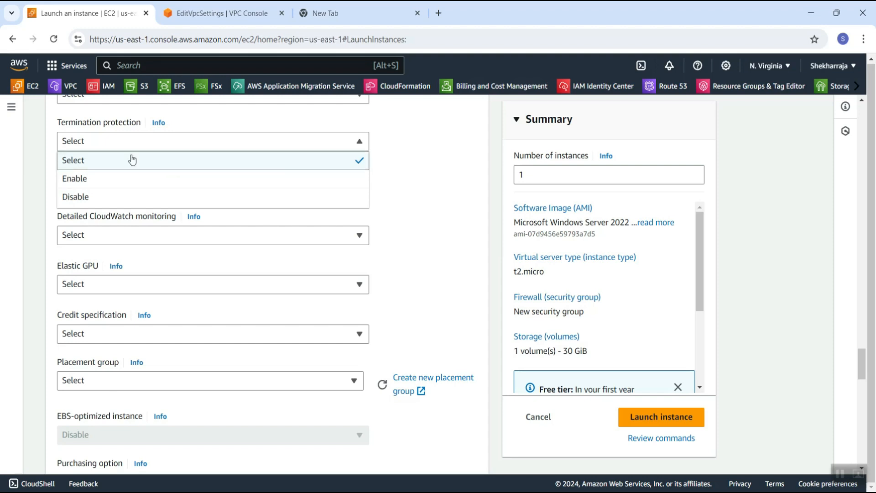
pyautogui.click(406, 155)
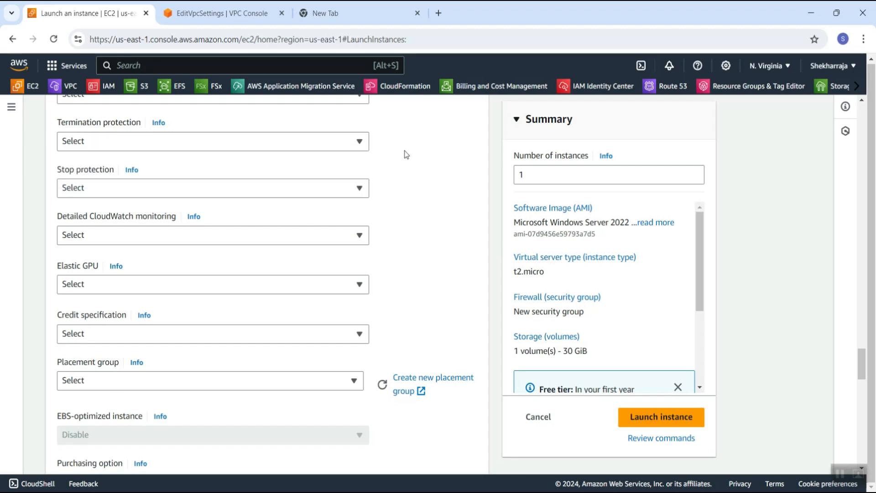
pyautogui.click(182, 146)
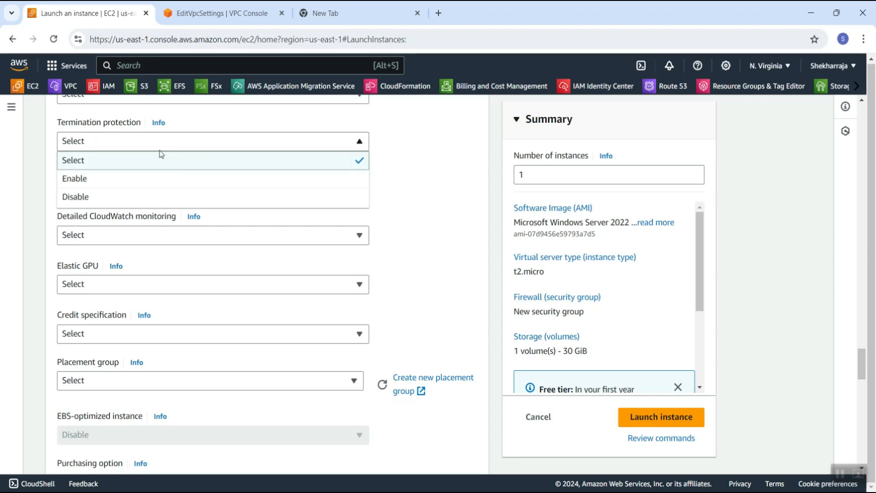
pyautogui.click(412, 167)
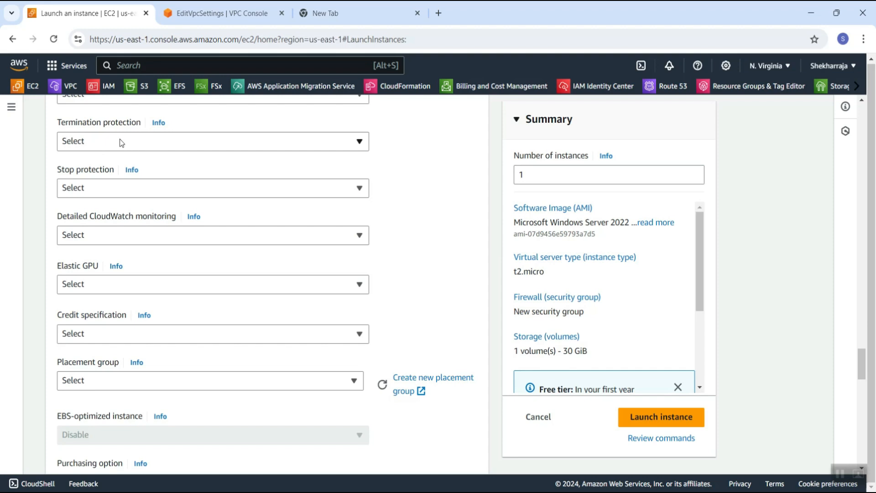
# - Look at the choices for the instance's stop protection without changing the setting
pyautogui.scroll(-2, 181, 159)
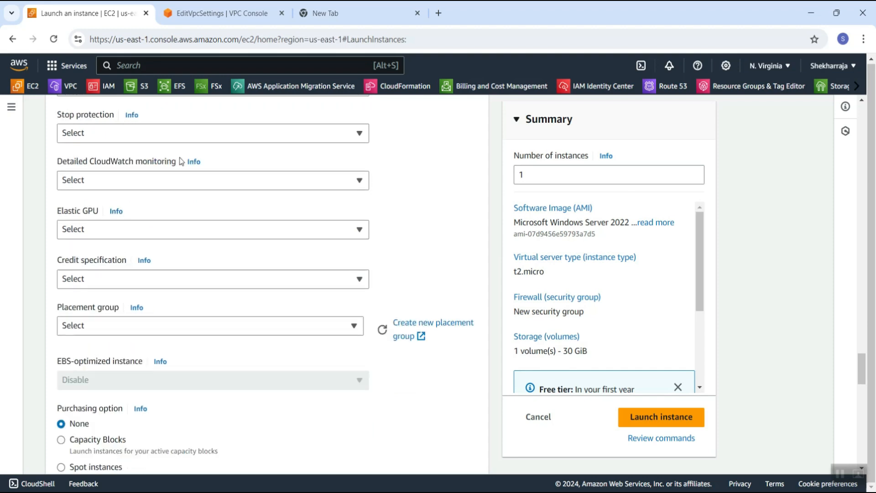
pyautogui.click(139, 135)
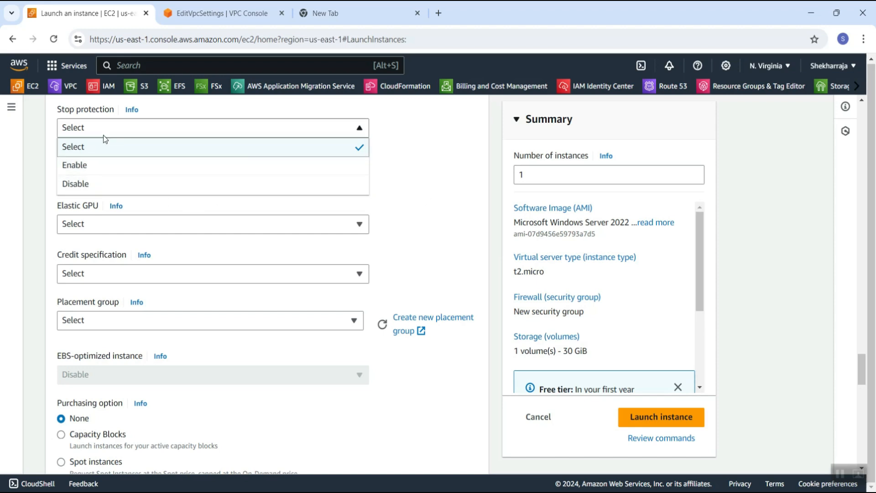
pyautogui.scroll(1, 410, 162)
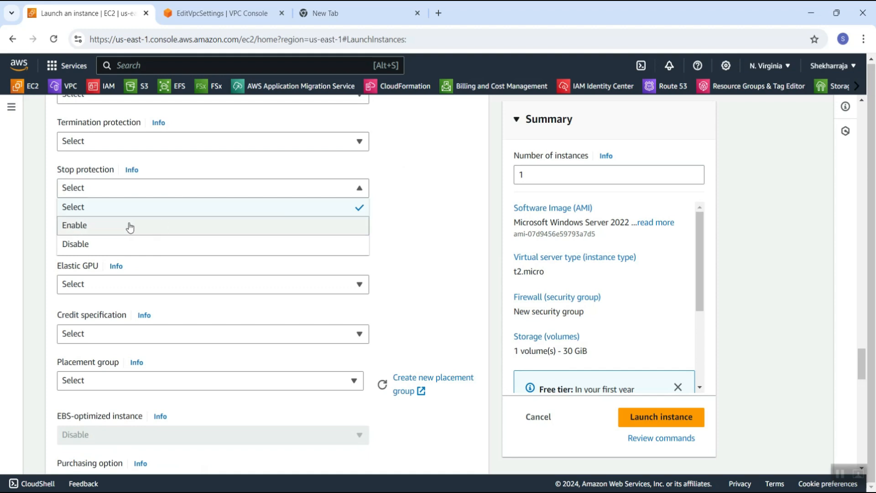
pyautogui.click(409, 215)
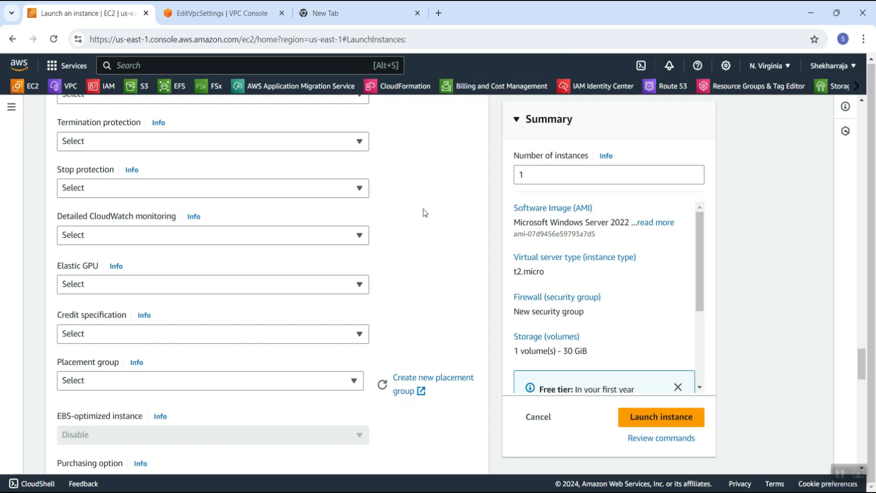
# - Examine the choices for detailed CloudWatch monitoring of the instance, leaving the setting as it is
pyautogui.scroll(-1, 294, 223)
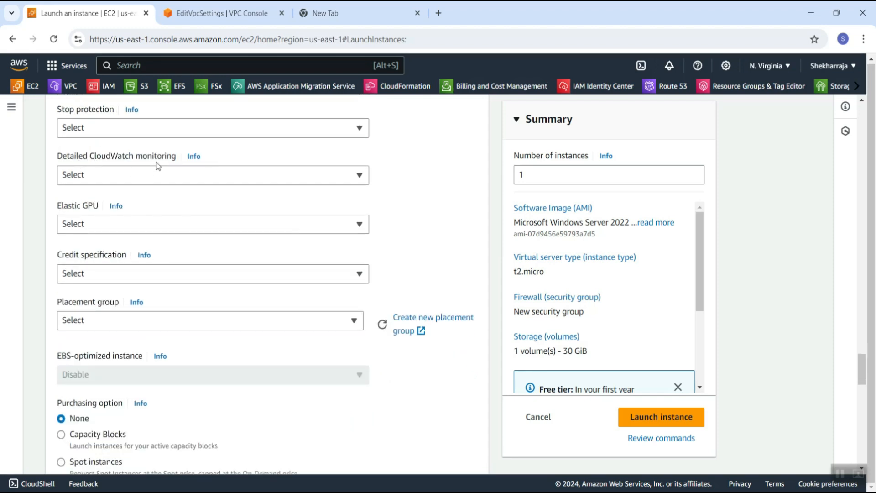
pyautogui.click(136, 170)
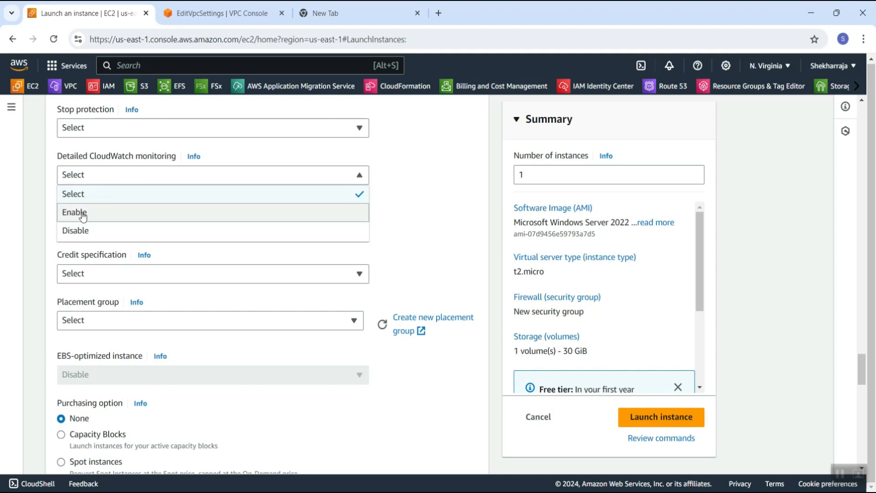
pyautogui.click(410, 183)
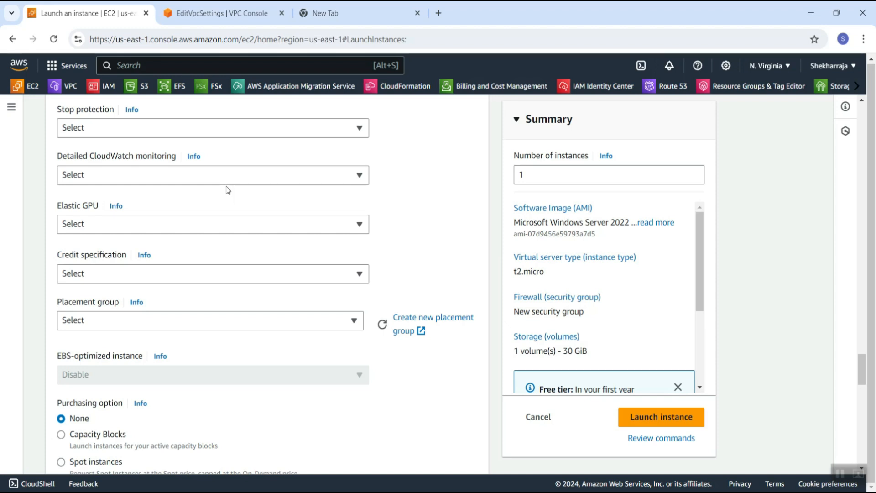
pyautogui.click(179, 173)
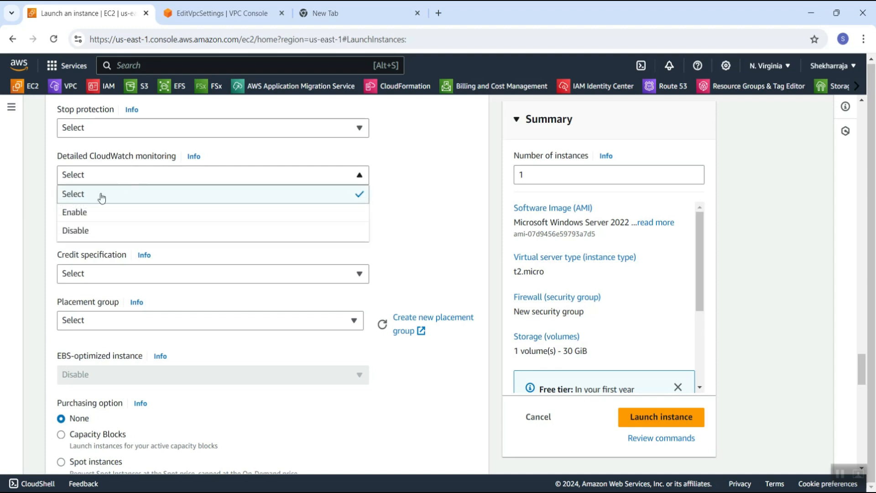
pyautogui.click(77, 169)
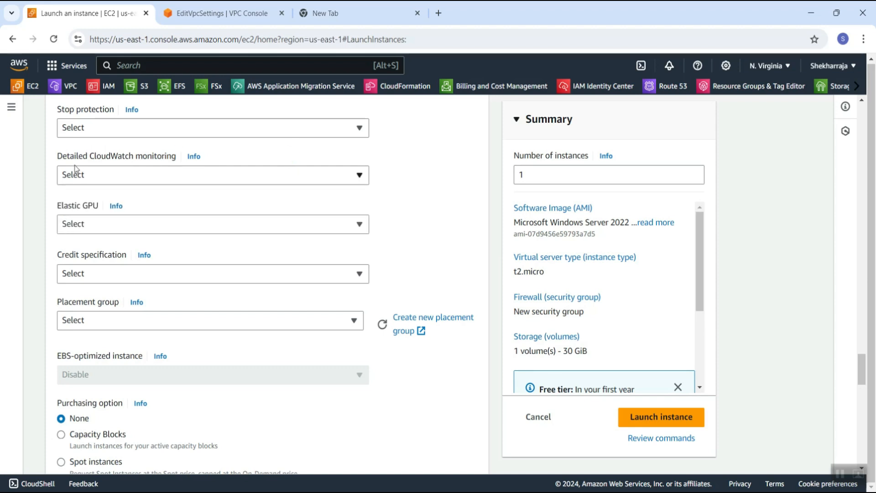
pyautogui.doubleClick(78, 157)
pyautogui.click(275, 156)
pyautogui.doubleClick(71, 156)
pyautogui.click(248, 152)
# - Try the Spot instances purchasing option for the instance and set the purchasing option back to None
pyautogui.scroll(-3, 125, 182)
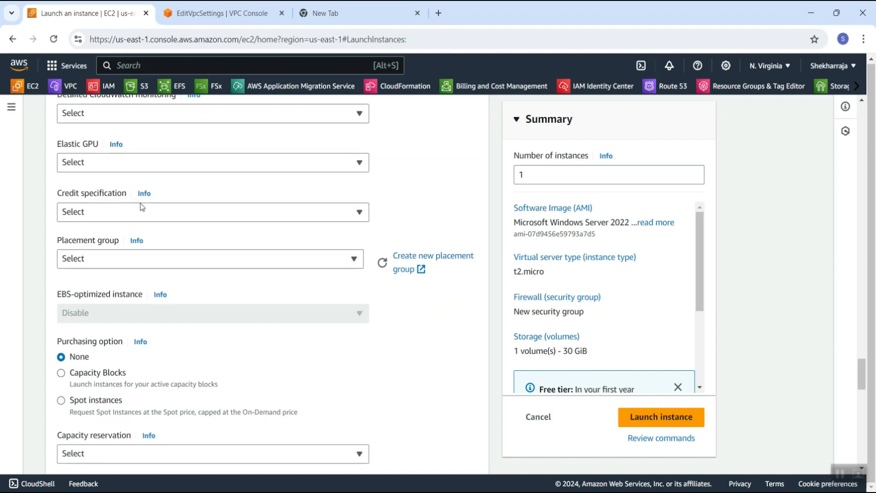
pyautogui.scroll(-3, 114, 183)
pyautogui.scroll(-5, 74, 151)
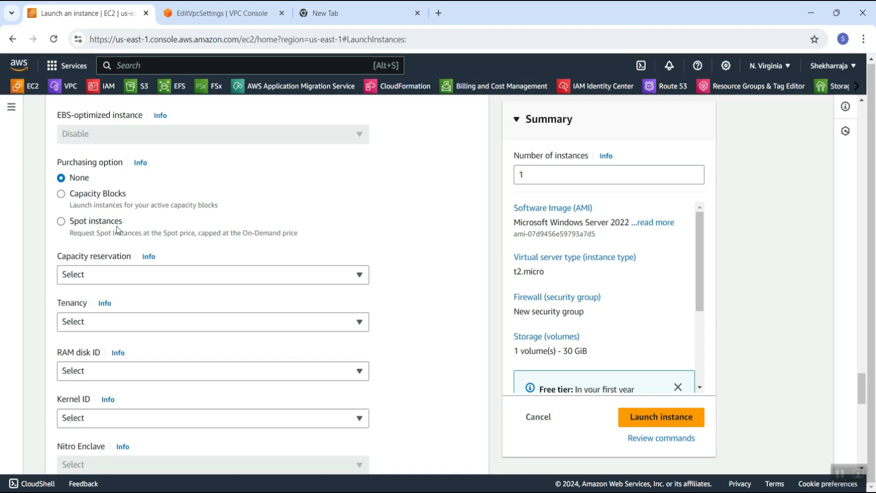
pyautogui.click(89, 233)
pyautogui.scroll(-1, 154, 257)
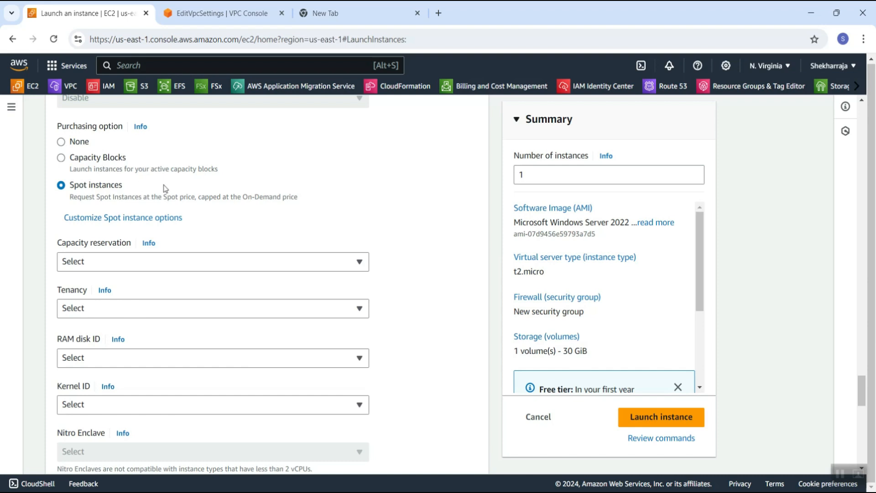
pyautogui.scroll(-1, 174, 196)
pyautogui.scroll(-1, 204, 181)
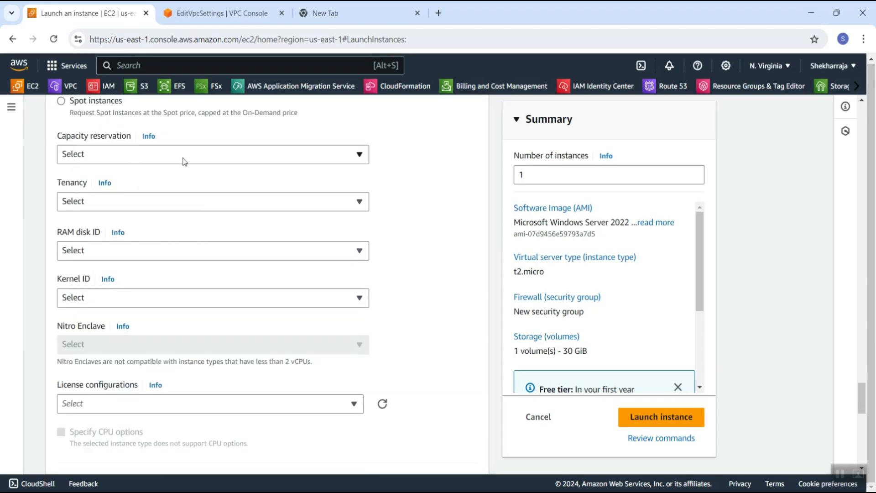
# - Examine the capacity reservation choices for the instance and close them without selecting one
pyautogui.click(184, 161)
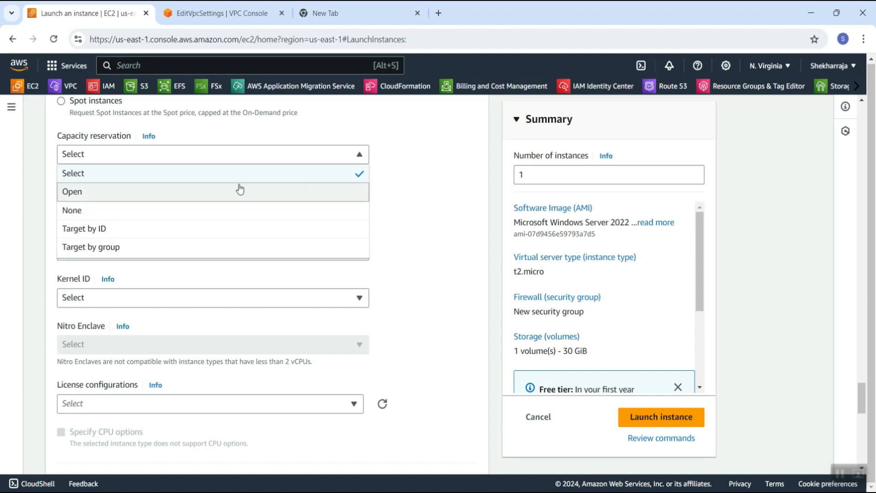
pyautogui.click(472, 186)
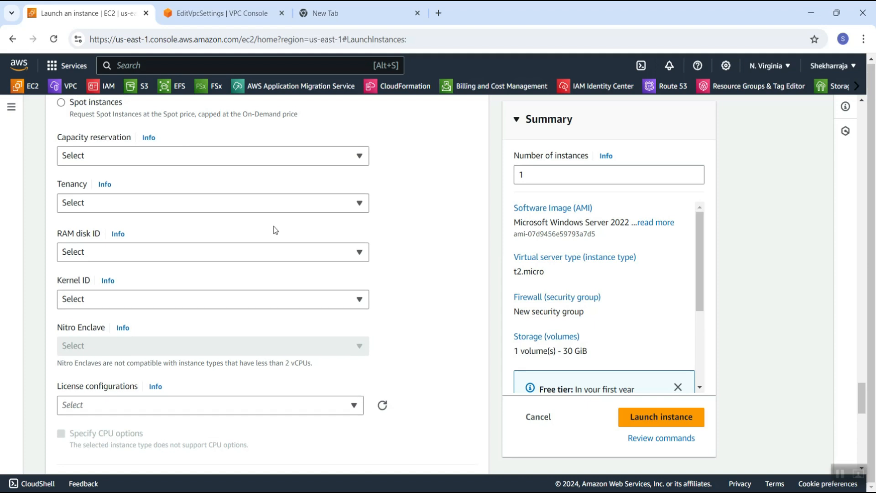
pyautogui.scroll(1, 275, 230)
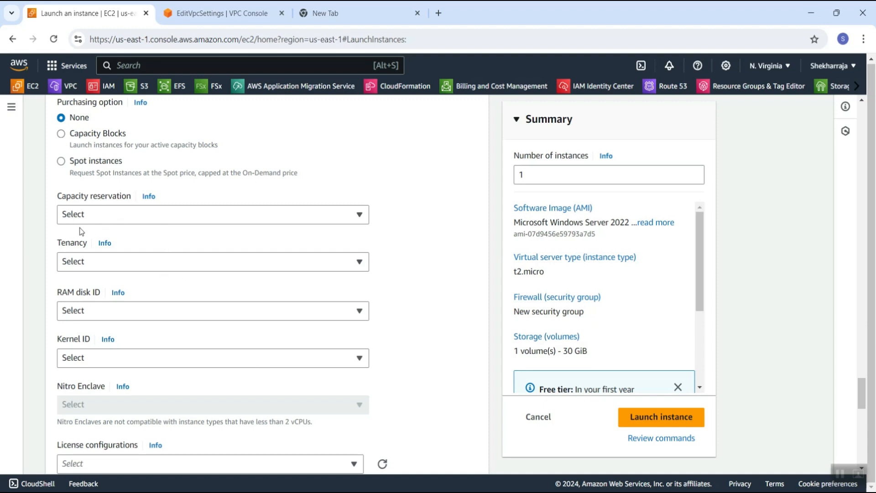
pyautogui.click(120, 218)
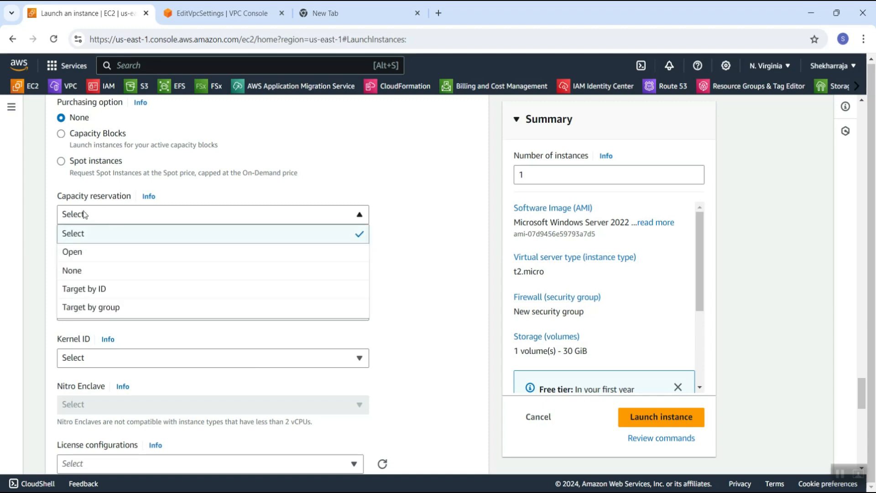
pyautogui.click(173, 216)
# - Examine the shared, dedicated and dedicated host choices for the instance's tenancy without selecting one
pyautogui.scroll(-2, 127, 135)
pyautogui.click(152, 140)
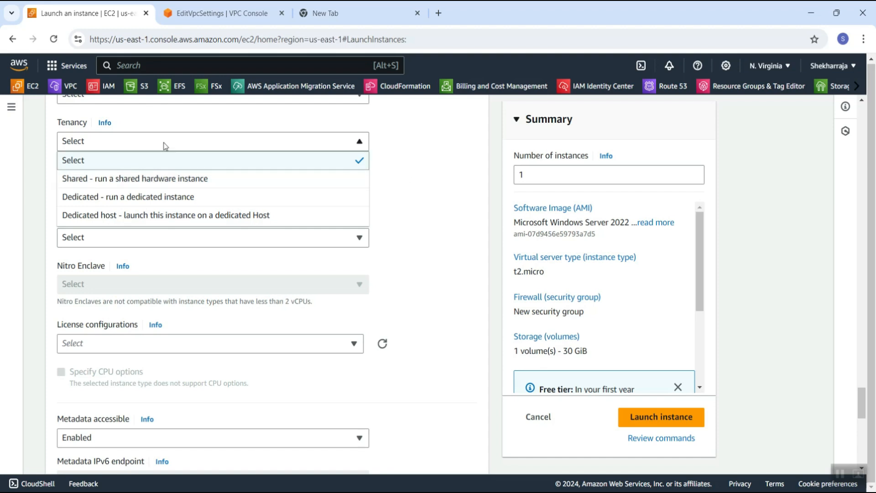
pyautogui.click(391, 155)
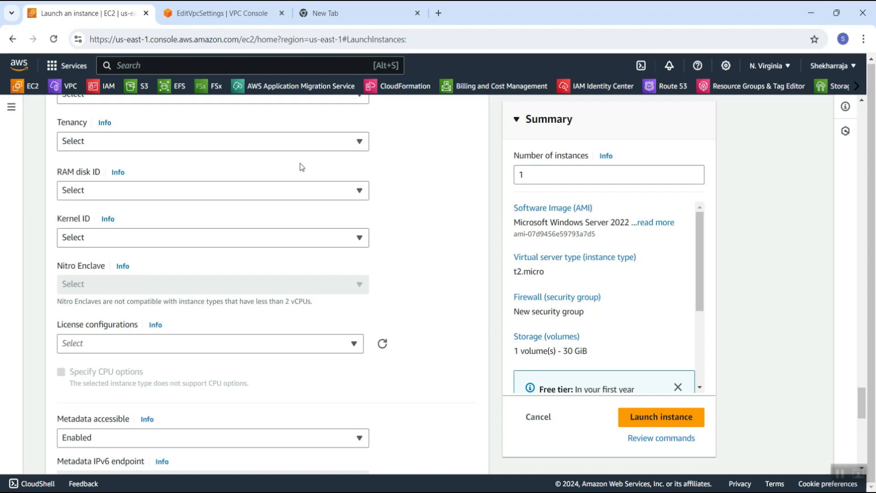
pyautogui.click(166, 142)
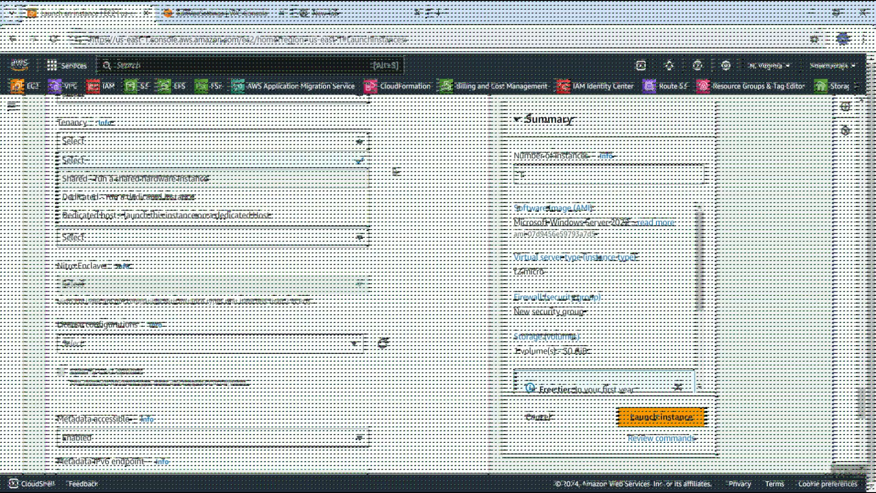
pyautogui.click(410, 188)
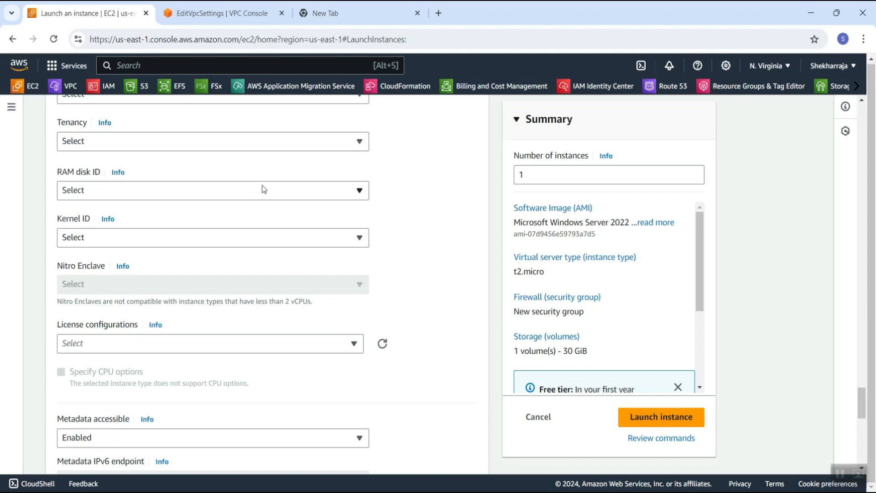
# - Browse the list of available kernel IDs for the instance and close it without choosing one
pyautogui.scroll(-1, 146, 178)
pyautogui.click(145, 178)
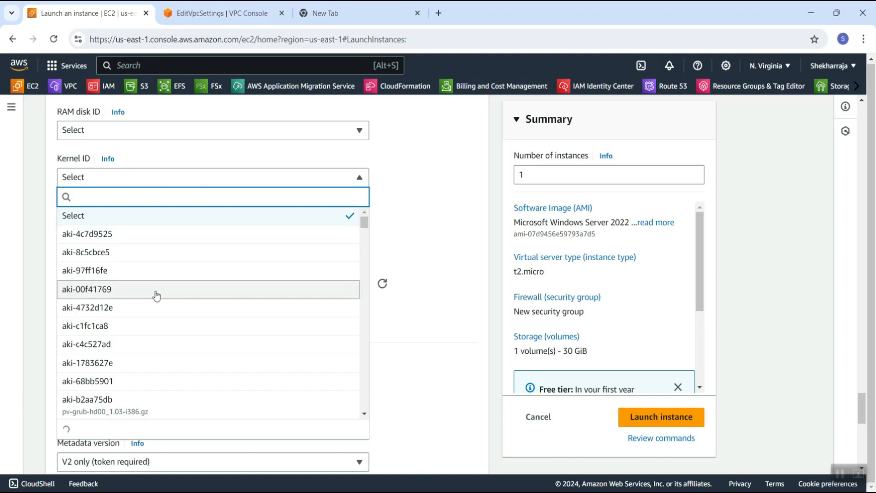
pyautogui.scroll(-8, 192, 319)
pyautogui.scroll(-5, 168, 347)
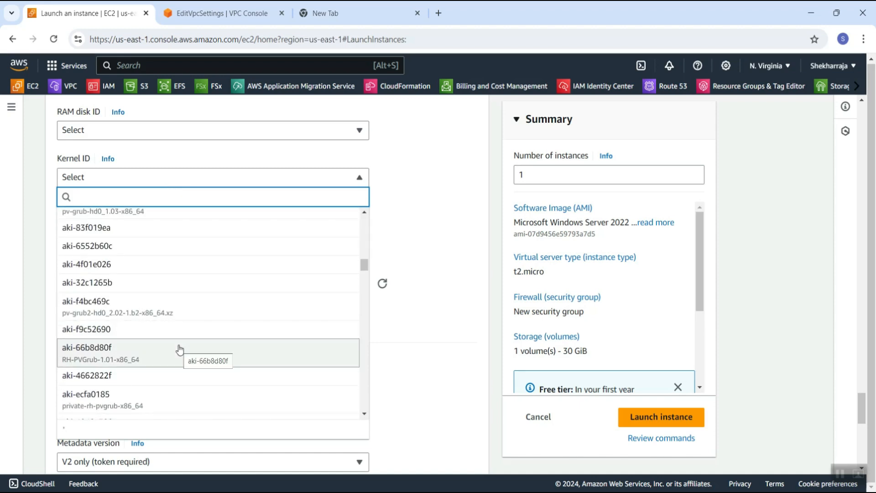
pyautogui.moveTo(364, 267); pyautogui.dragTo(369, 369)
pyautogui.click(405, 244)
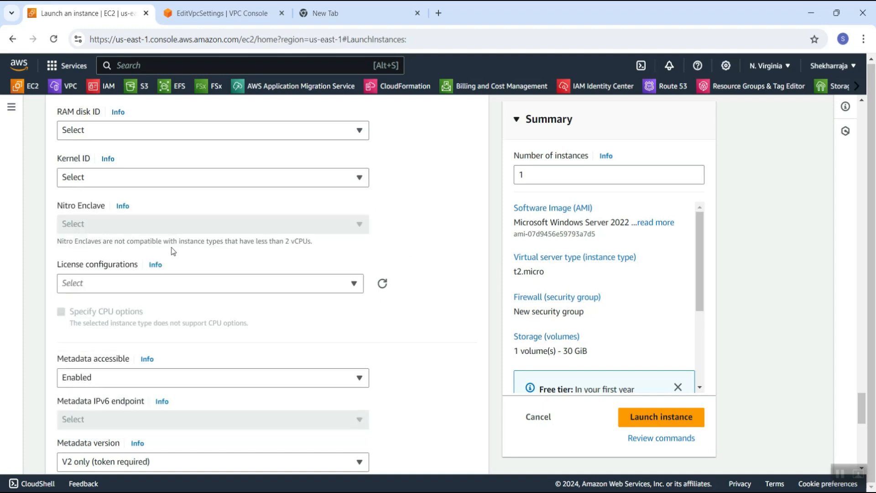
# - Check which license configurations are available for the instance and continue to the metadata settings
pyautogui.scroll(-1, 194, 250)
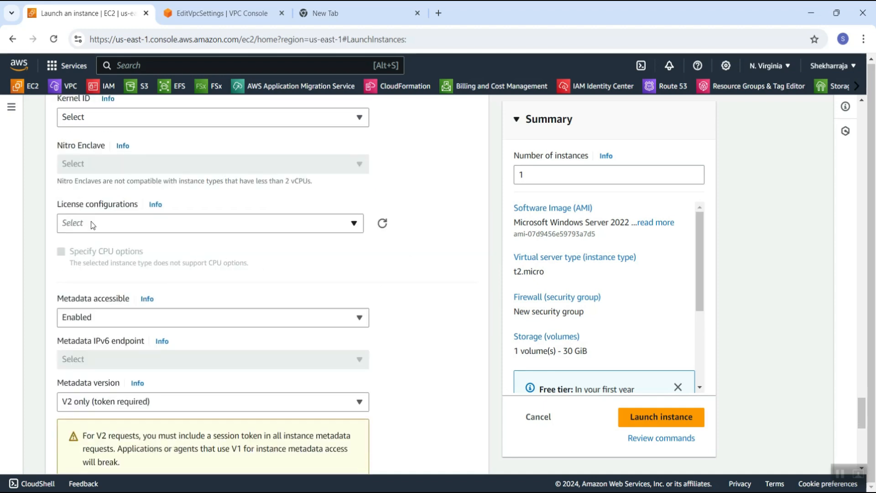
pyautogui.scroll(-1, 158, 235)
pyautogui.click(169, 170)
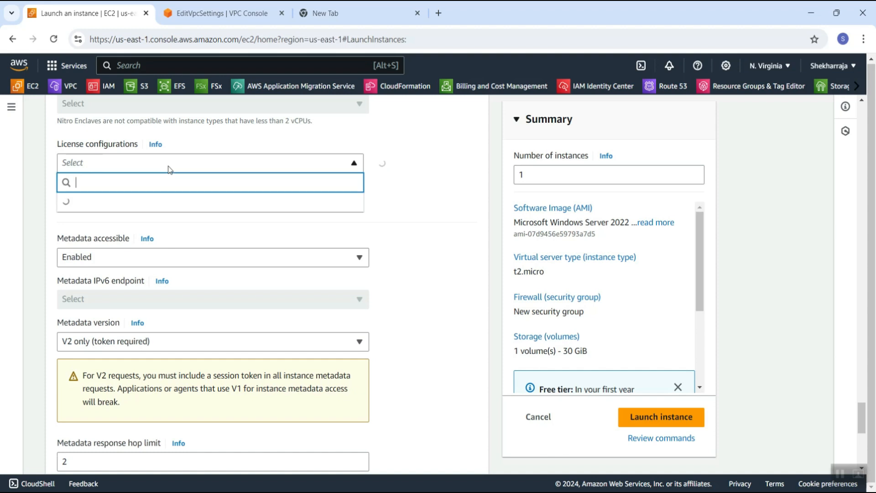
pyautogui.click(423, 195)
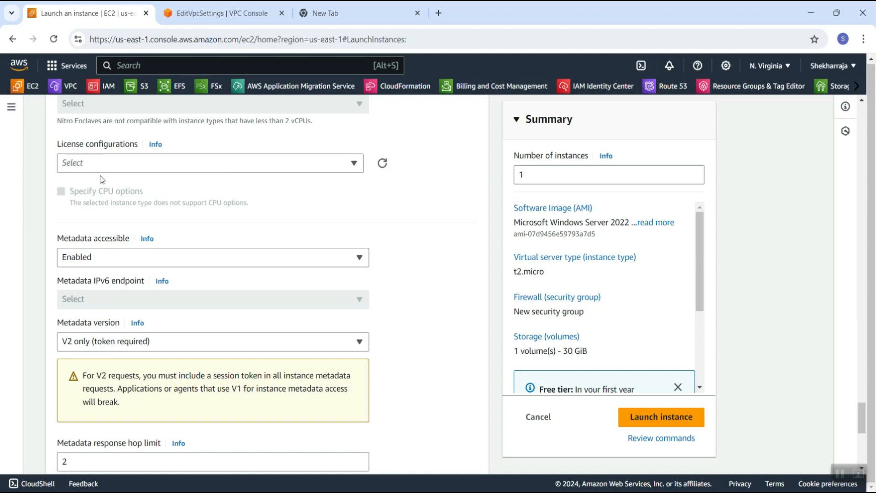
pyautogui.scroll(-1, 185, 227)
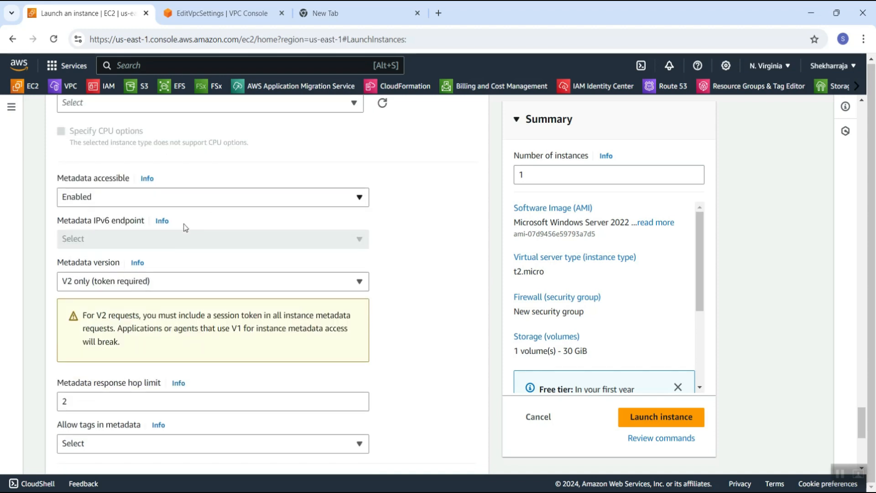
# - Review the metadata options and the optional user data field, leave the user data empty, and launch the instance
pyautogui.scroll(-2, 172, 212)
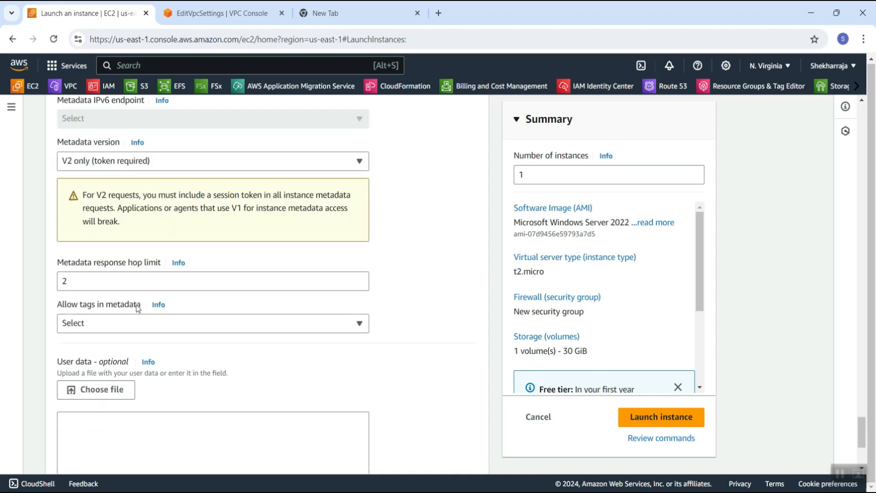
pyautogui.scroll(-2, 189, 317)
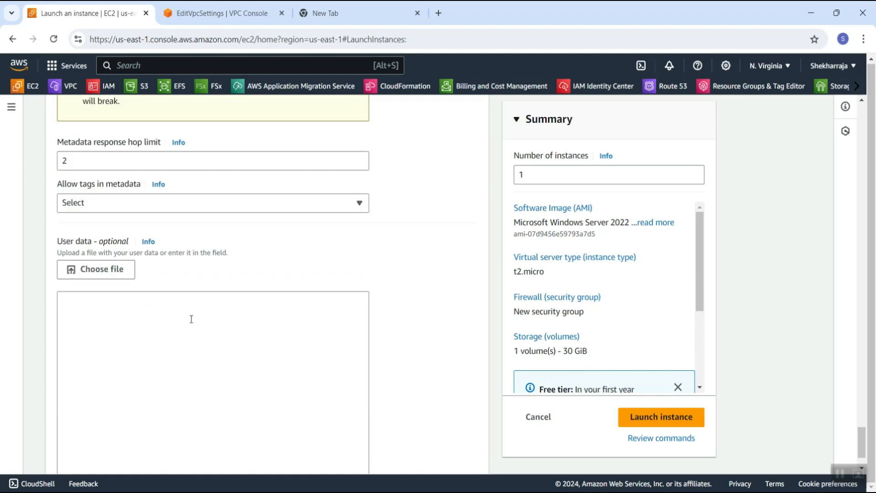
pyautogui.scroll(-1, 278, 254)
pyautogui.click(73, 245)
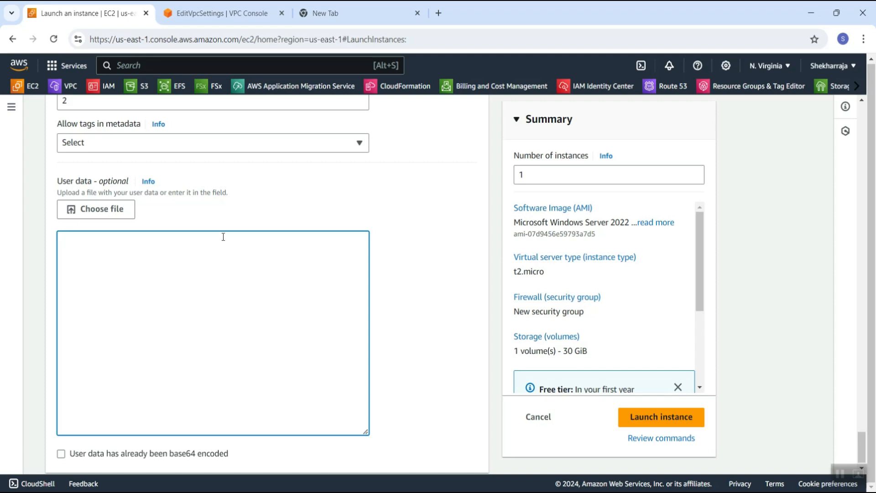
pyautogui.click(276, 201)
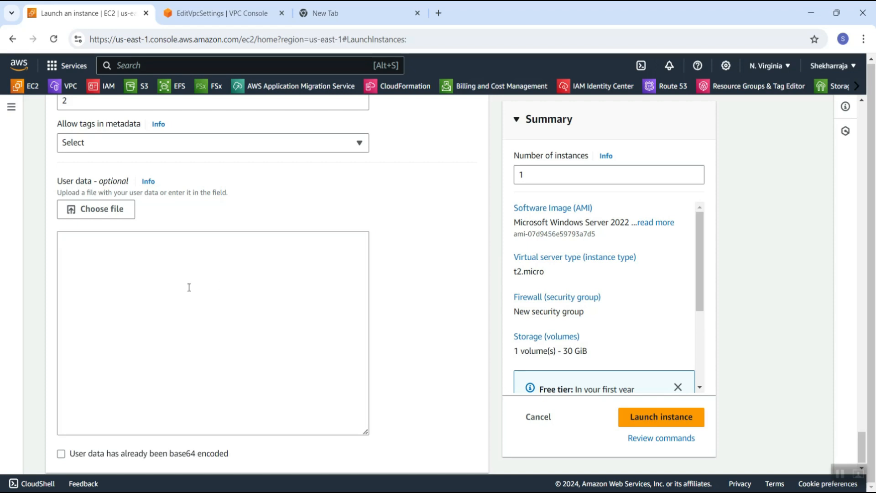
pyautogui.click(156, 289)
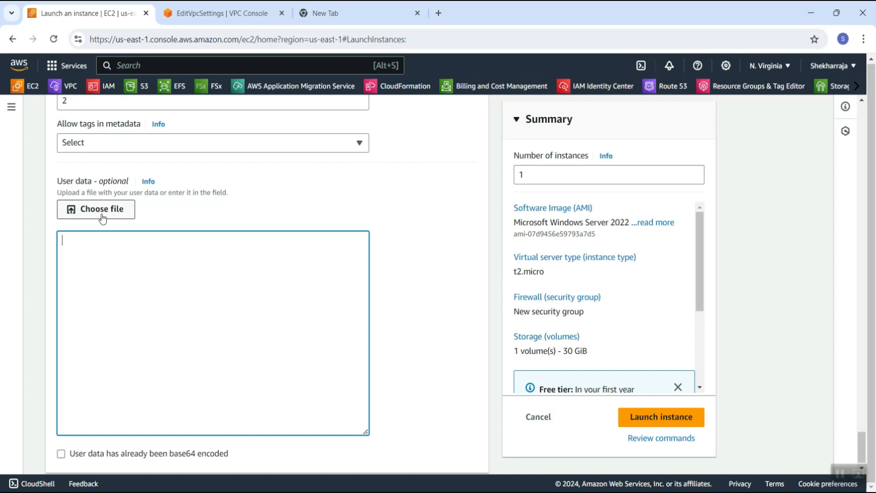
pyautogui.scroll(-1, 169, 359)
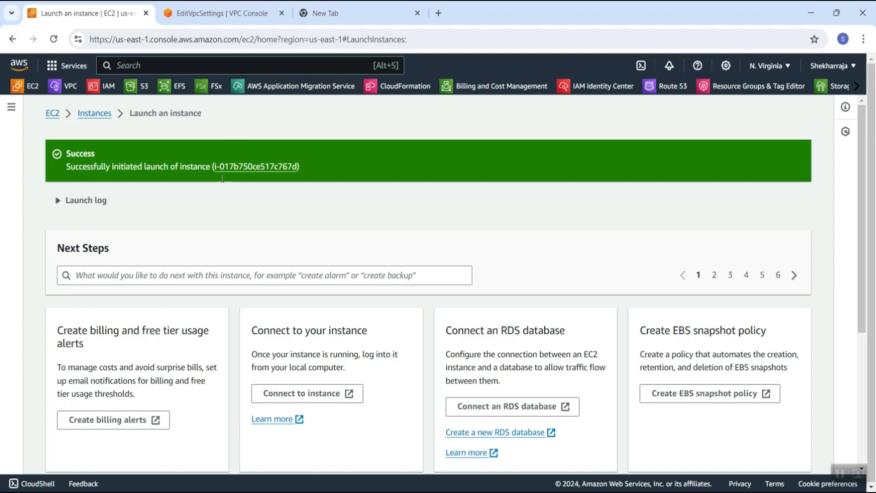
# - Review the launch log of the new instance and open the refreshed list of EC2 instances
pyautogui.click(85, 201)
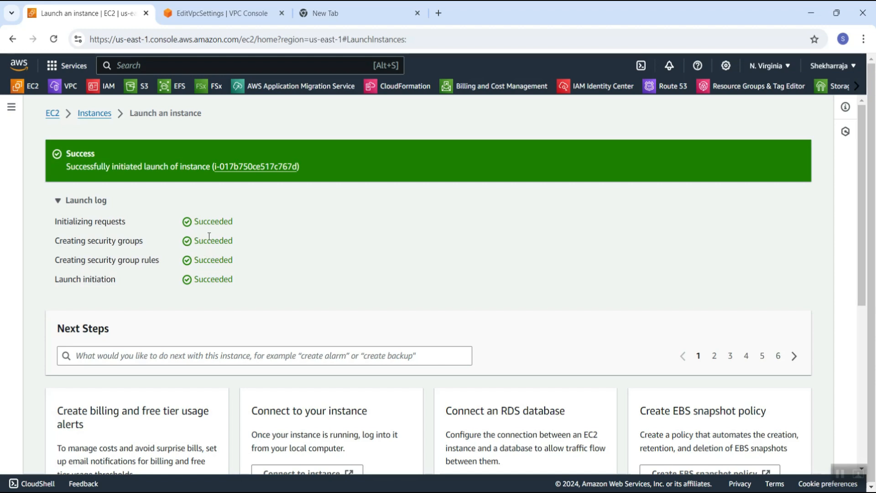
pyautogui.scroll(-2, 241, 253)
pyautogui.scroll(2, 222, 235)
pyautogui.click(104, 118)
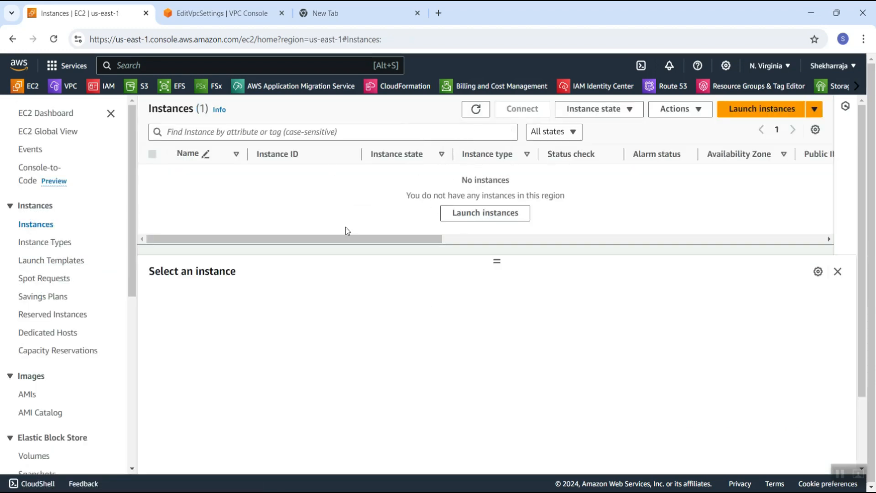
pyautogui.click(476, 109)
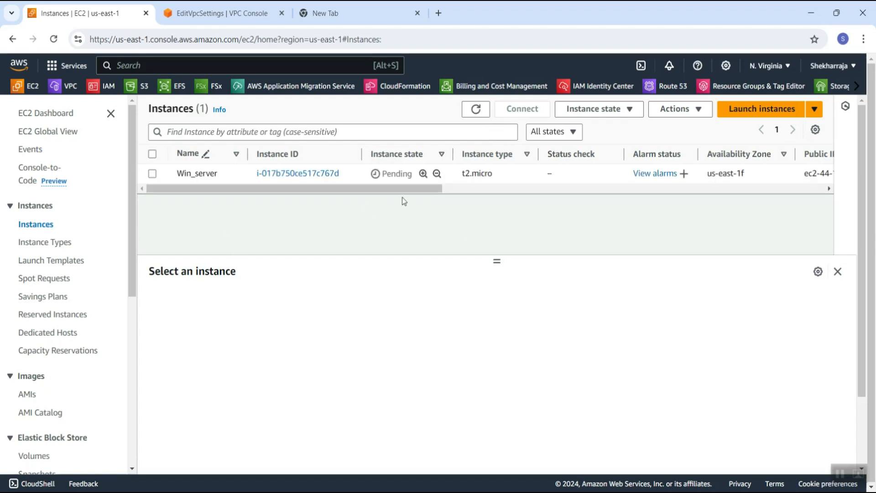
# - Examine the instance state and status check of Win_server in the instance list
pyautogui.moveTo(423, 190); pyautogui.dragTo(252, 197)
pyautogui.moveTo(405, 188); pyautogui.dragTo(448, 188)
pyautogui.moveTo(443, 154); pyautogui.dragTo(497, 156)
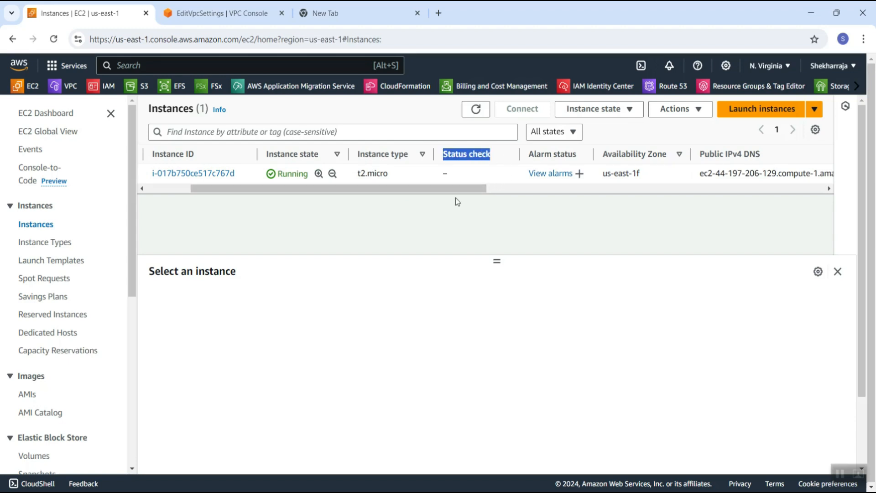
pyautogui.moveTo(452, 189); pyautogui.dragTo(357, 196)
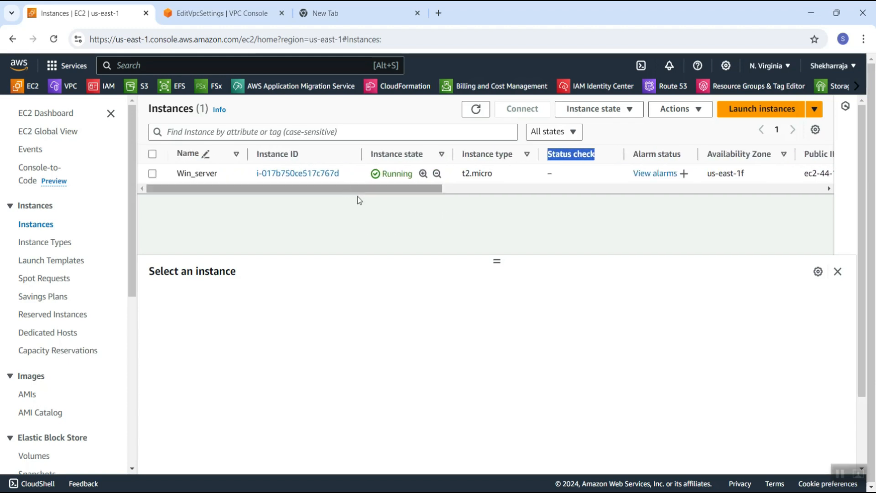
pyautogui.click(523, 223)
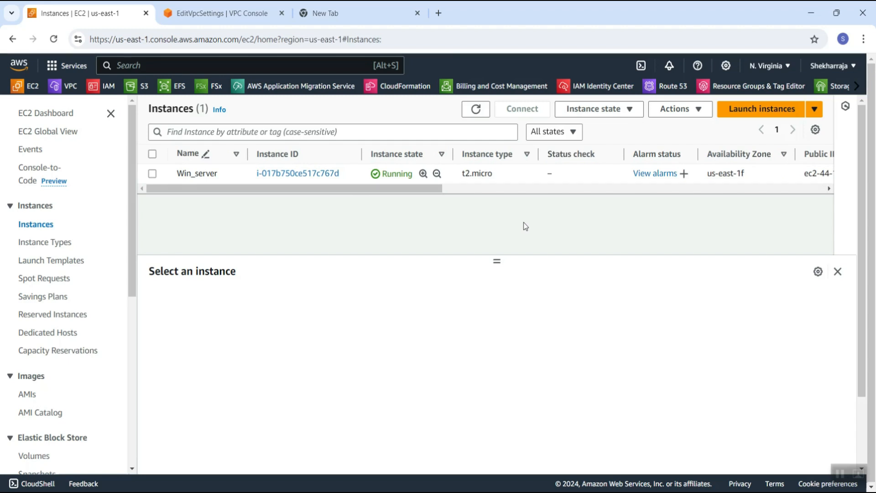
# - Select the Win_server instance to show its details and check its availability zone
pyautogui.moveTo(437, 185); pyautogui.dragTo(571, 196)
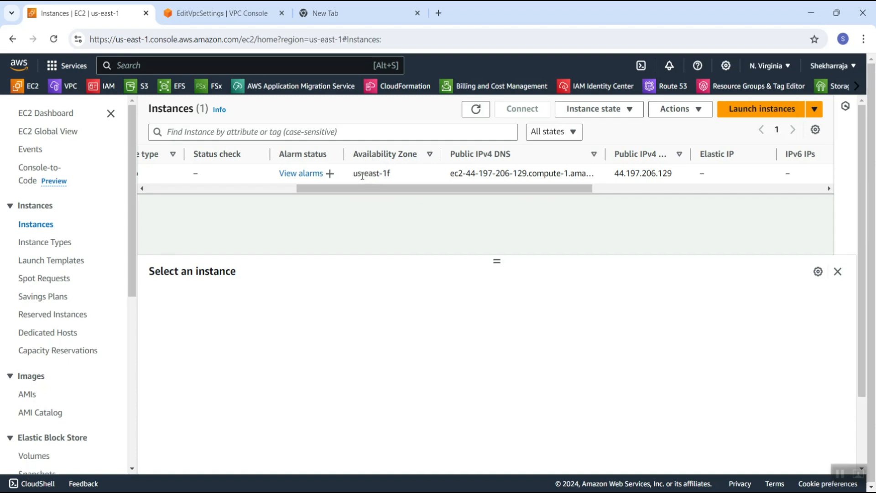
pyautogui.moveTo(353, 174); pyautogui.dragTo(415, 177)
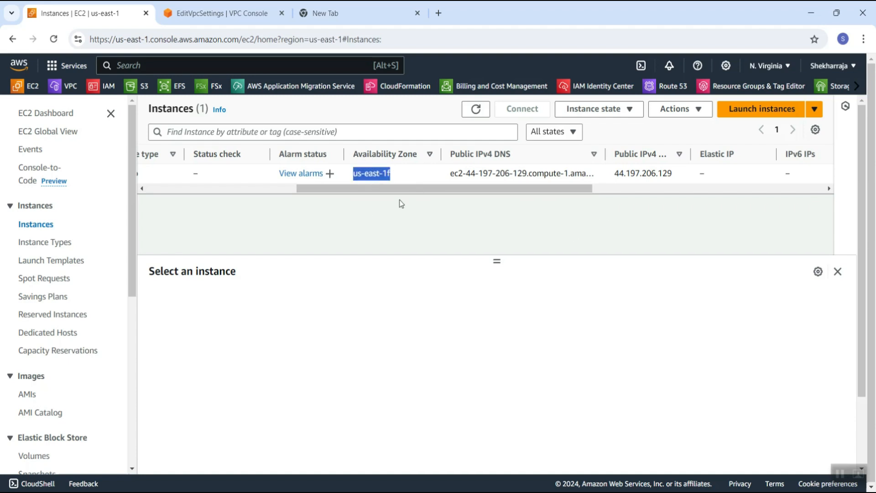
pyautogui.click(391, 178)
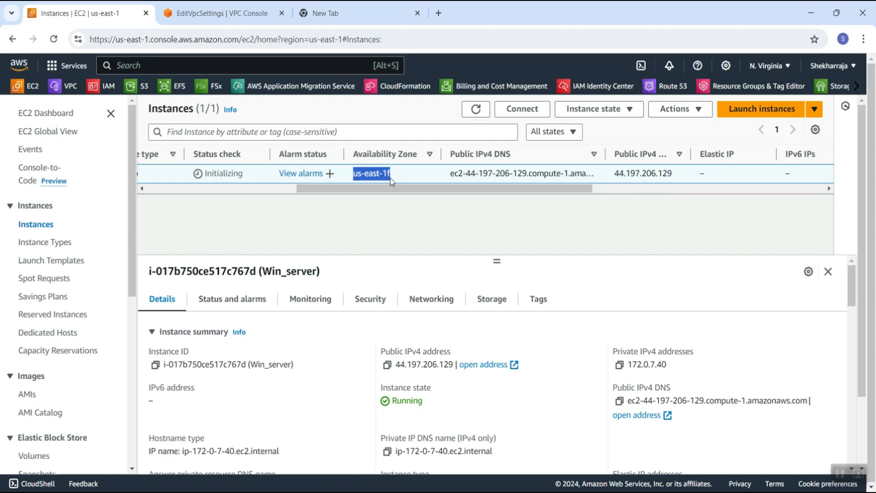
pyautogui.moveTo(497, 260); pyautogui.dragTo(493, 235)
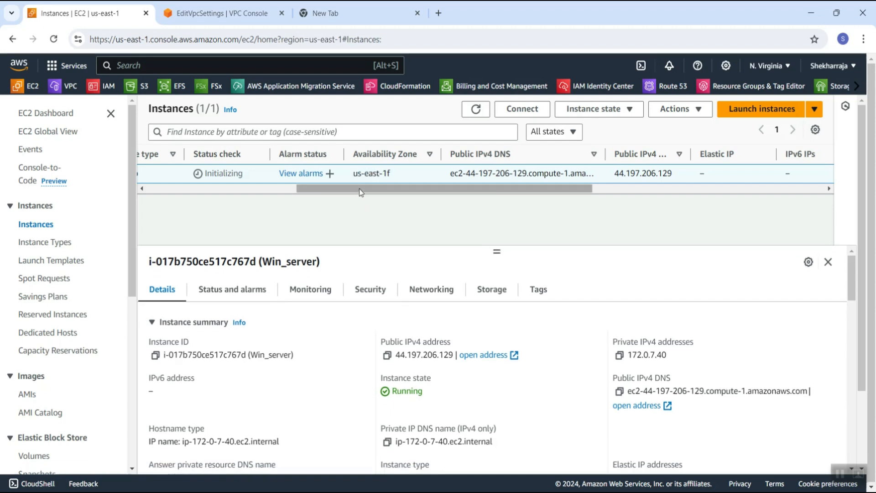
pyautogui.doubleClick(371, 173)
pyautogui.moveTo(374, 173); pyautogui.dragTo(408, 223)
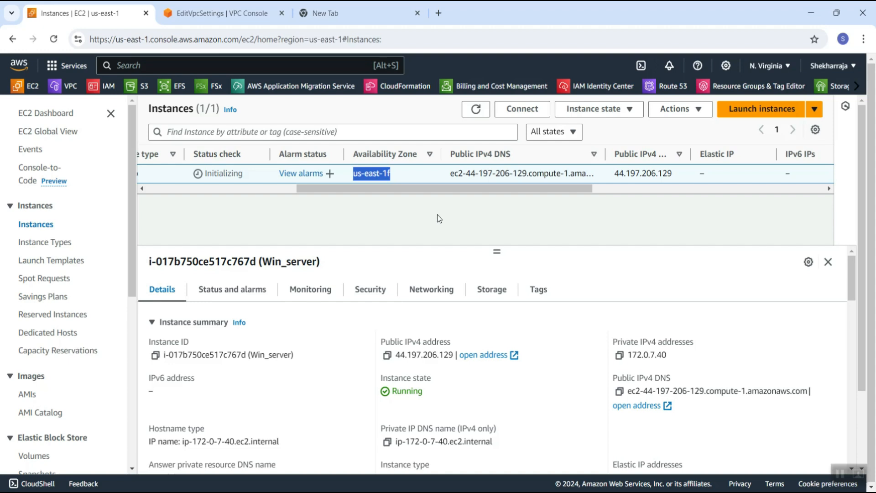
# - Check the public IPv4 DNS name and public IPv4 address of Win_server in the instance list
pyautogui.moveTo(486, 190); pyautogui.dragTo(515, 191)
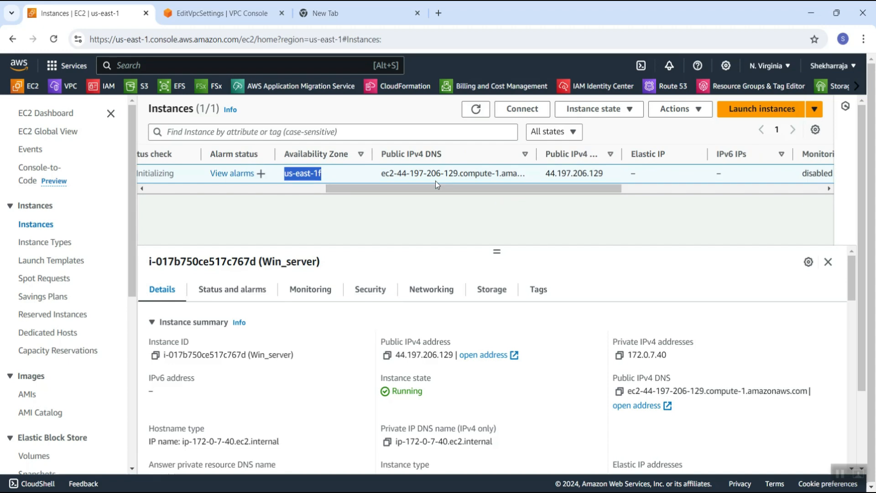
pyautogui.moveTo(381, 173); pyautogui.dragTo(487, 174)
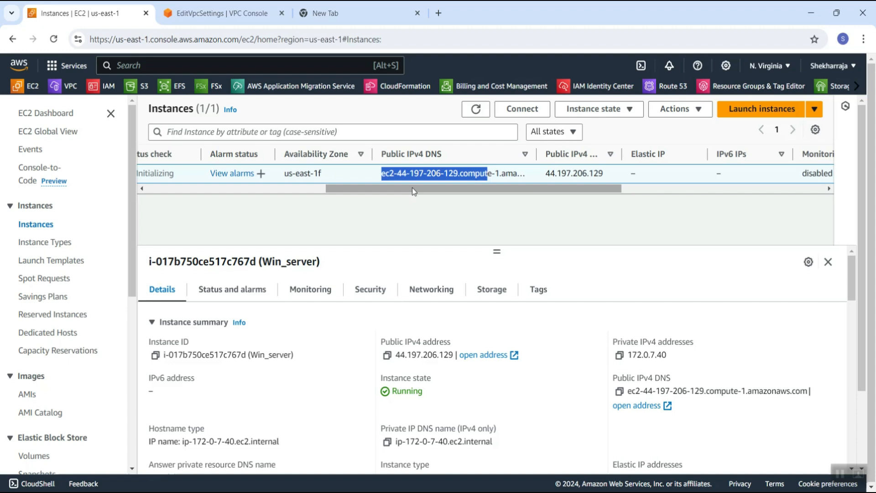
pyautogui.moveTo(460, 188); pyautogui.dragTo(519, 185)
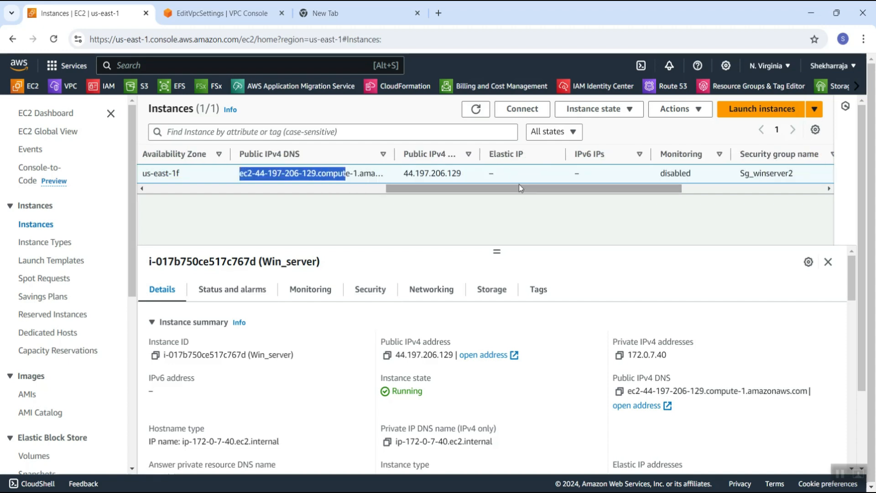
pyautogui.moveTo(413, 173); pyautogui.dragTo(436, 172)
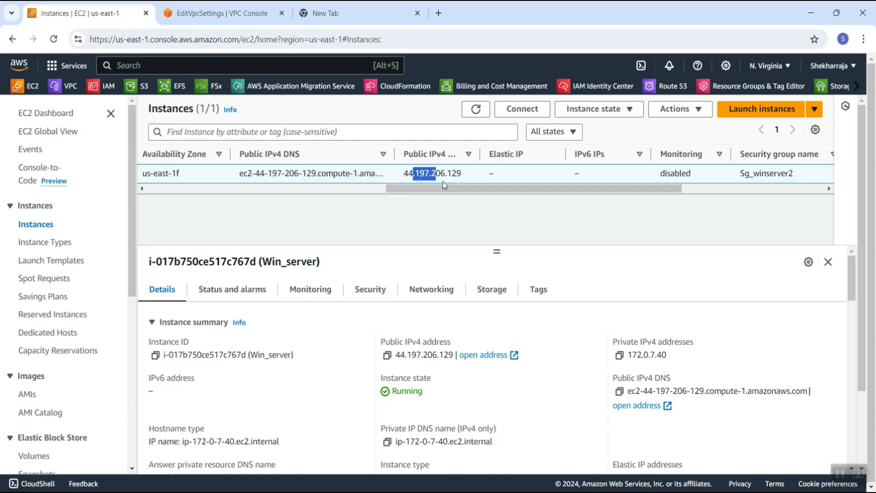
pyautogui.moveTo(451, 188); pyautogui.dragTo(480, 191)
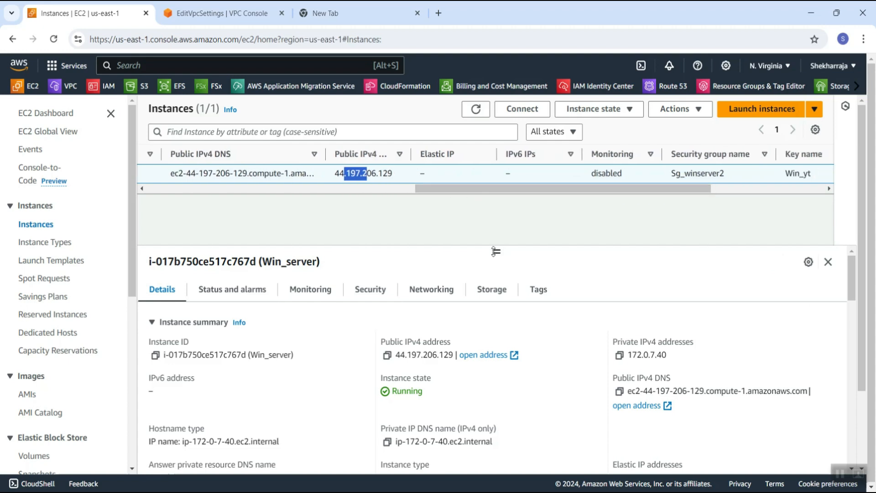
pyautogui.moveTo(494, 251); pyautogui.dragTo(494, 232)
# - Check the monitoring, security group, key name, launch time and platform values of Win_server
pyautogui.hscroll(2, 464, 187)
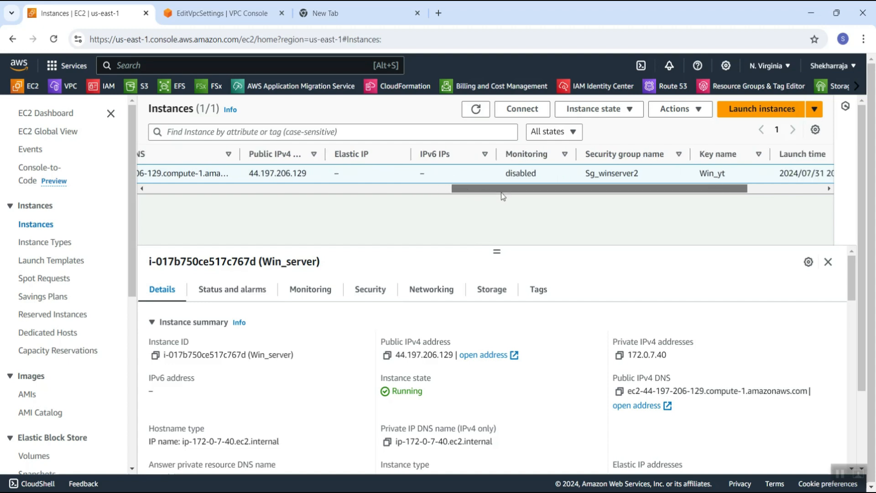
pyautogui.hscroll(3, 485, 188)
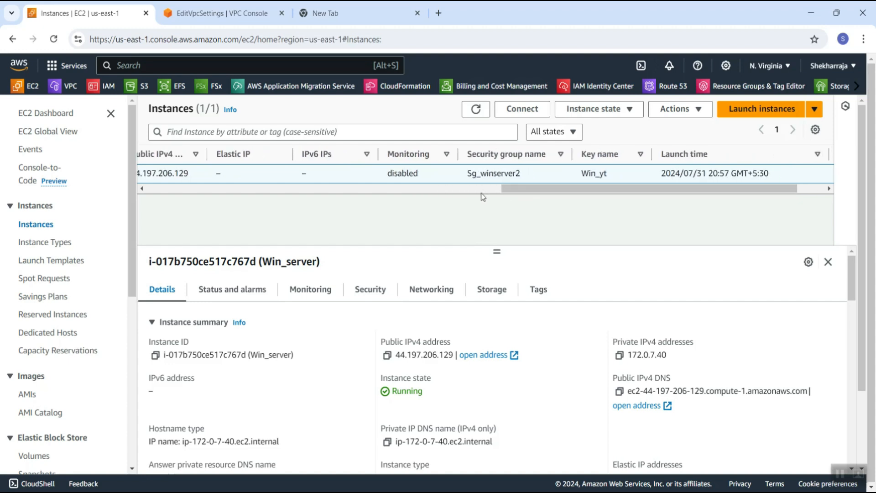
pyautogui.doubleClick(406, 175)
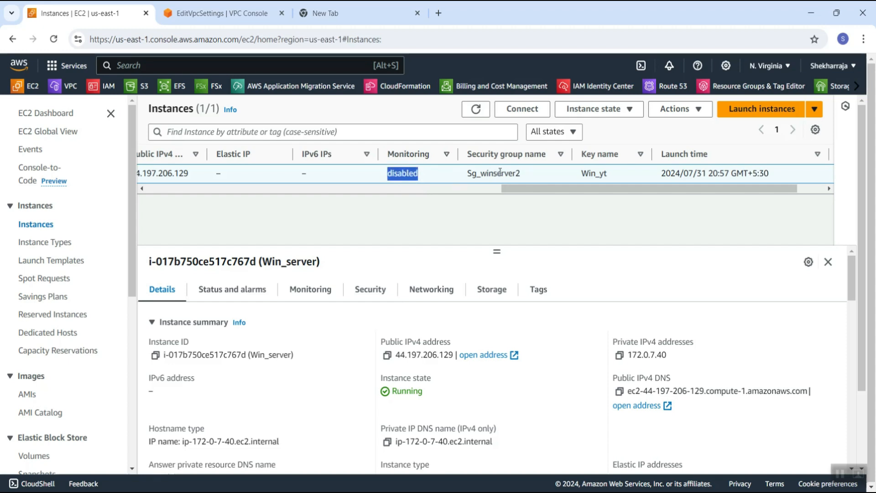
pyautogui.moveTo(467, 174); pyautogui.dragTo(522, 173)
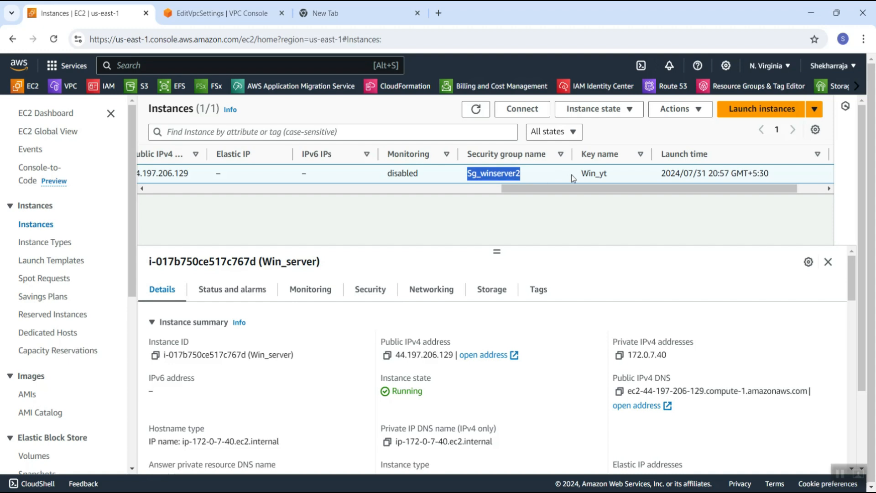
pyautogui.moveTo(581, 174); pyautogui.dragTo(727, 177)
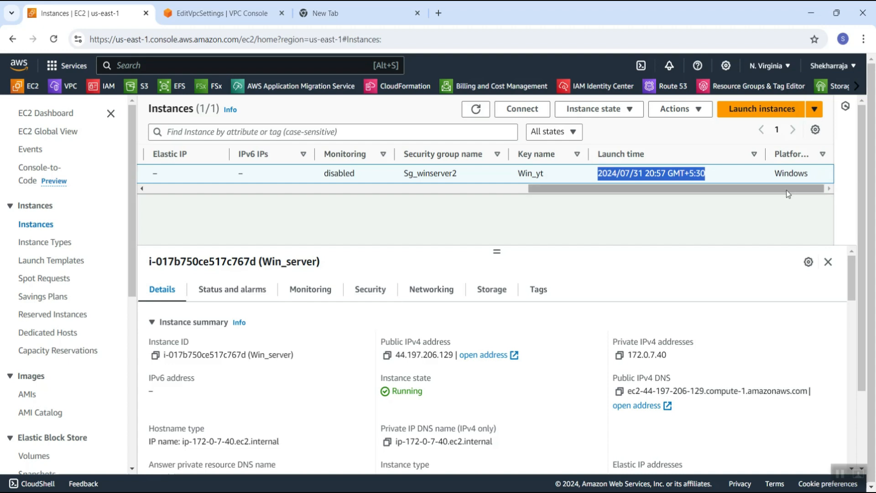
pyautogui.doubleClick(781, 173)
pyautogui.moveTo(731, 188); pyautogui.dragTo(280, 213)
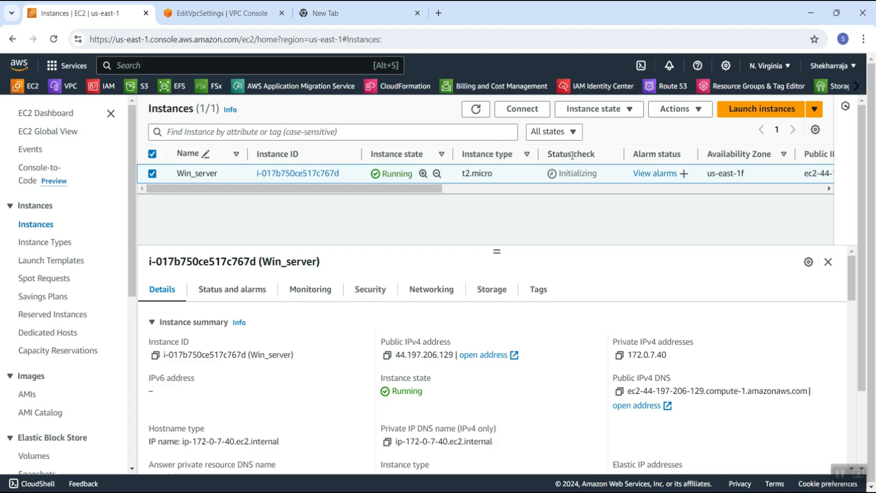
# - Refresh the instance list and check whether Win_server has completed its status checks
pyautogui.click(476, 108)
pyautogui.click(502, 190)
pyautogui.moveTo(489, 190); pyautogui.dragTo(463, 185)
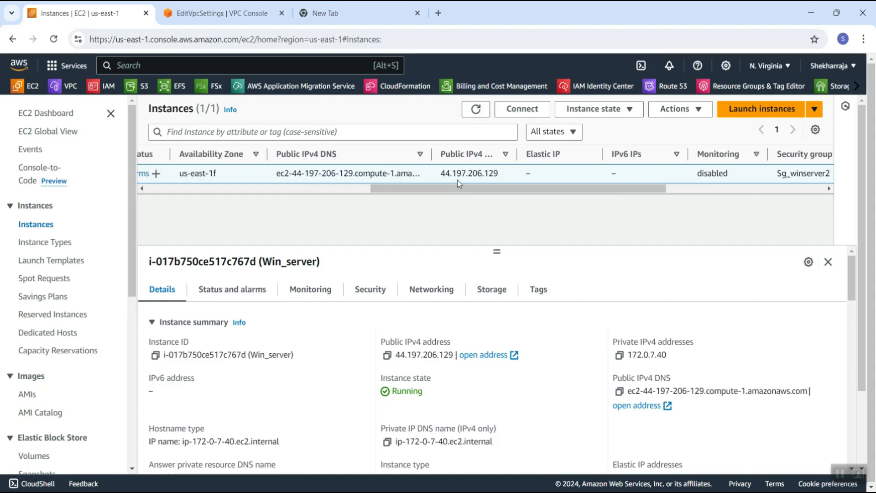
pyautogui.hscroll(-10, 446, 188)
pyautogui.hscroll(-3, 390, 215)
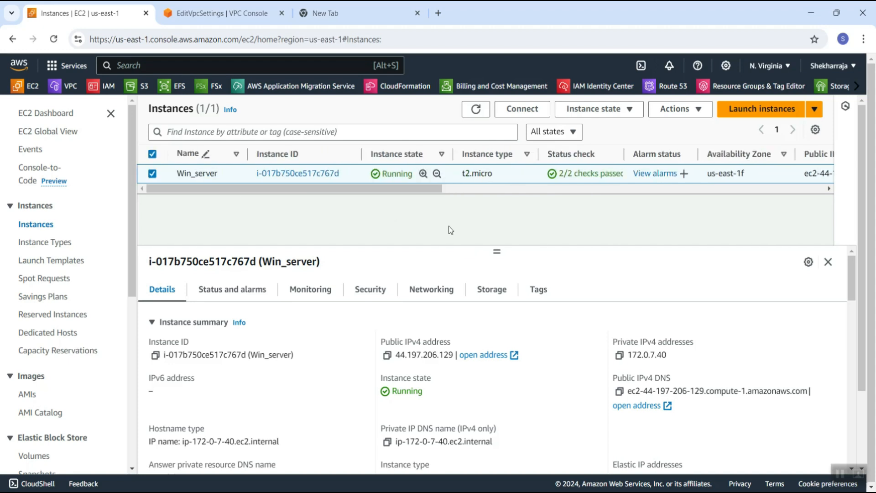
# - Open the connection options for Win_server and read the Session Manager notice
pyautogui.click(527, 110)
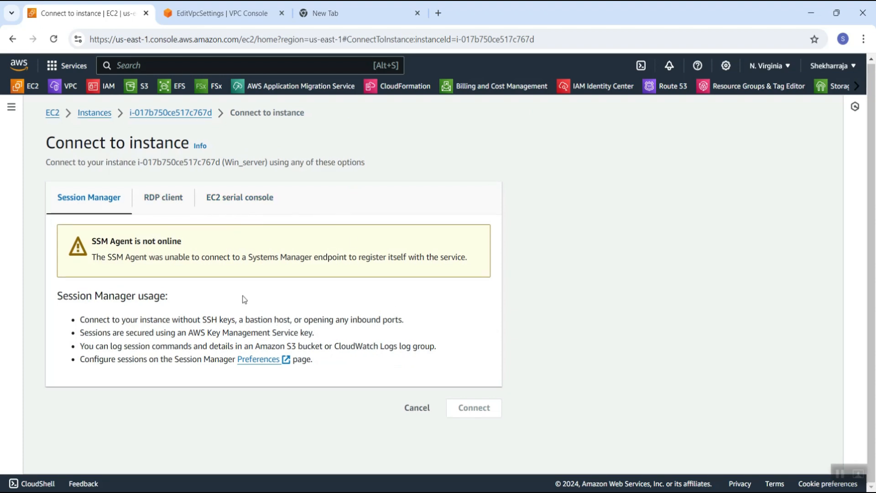
pyautogui.doubleClick(98, 241)
pyautogui.click(292, 187)
# - Read the EC2 serial console support notice for the instance and switch to the RDP client connection options
pyautogui.click(233, 206)
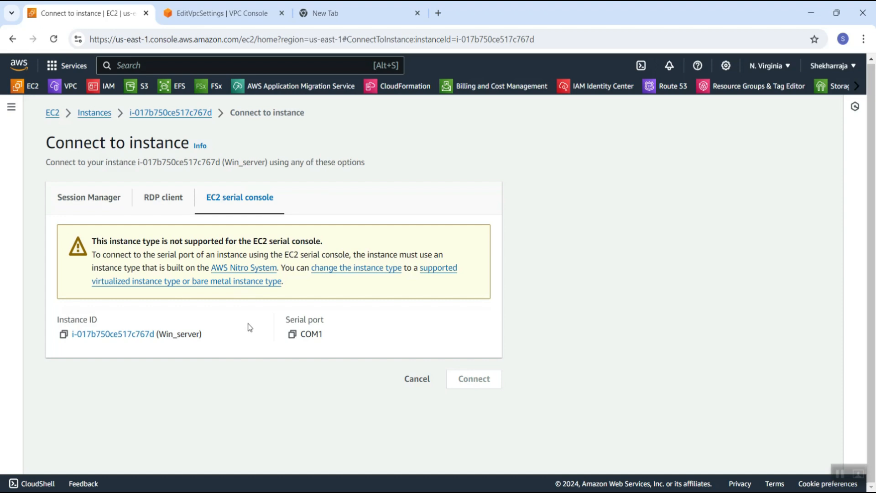
pyautogui.moveTo(96, 241); pyautogui.dragTo(327, 244)
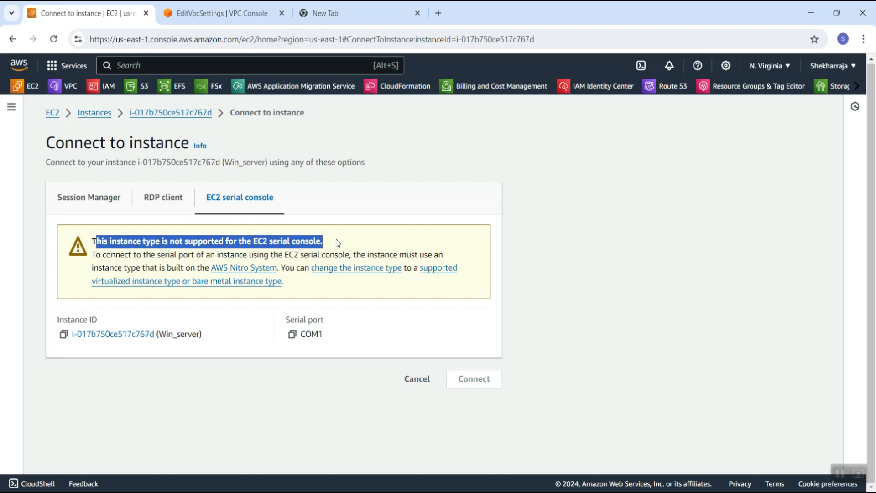
pyautogui.click(319, 205)
pyautogui.moveTo(219, 242); pyautogui.dragTo(350, 256)
pyautogui.click(350, 255)
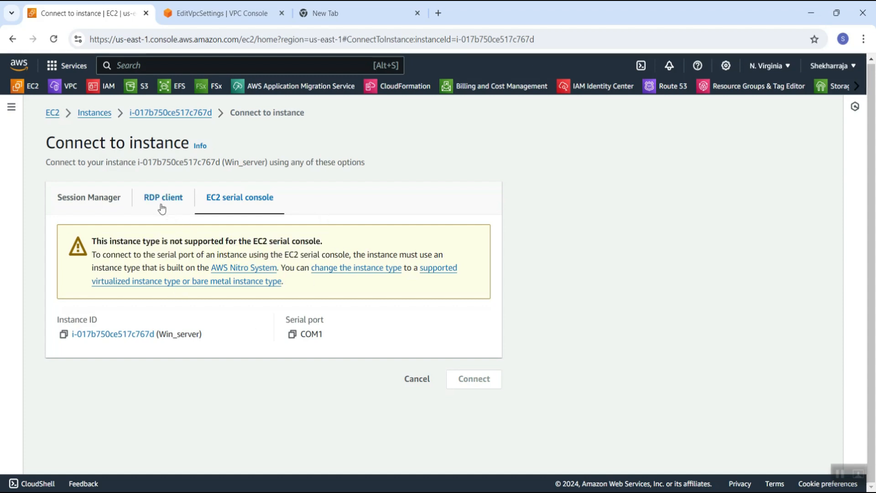
pyautogui.click(163, 205)
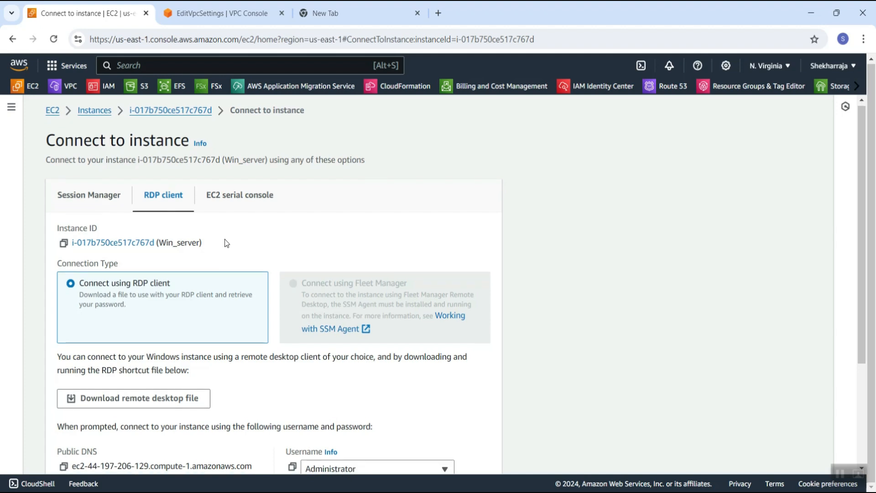
# - Download the remote desktop file for Win_server and check that it appears in the browser's downloads
pyautogui.scroll(-1, 225, 242)
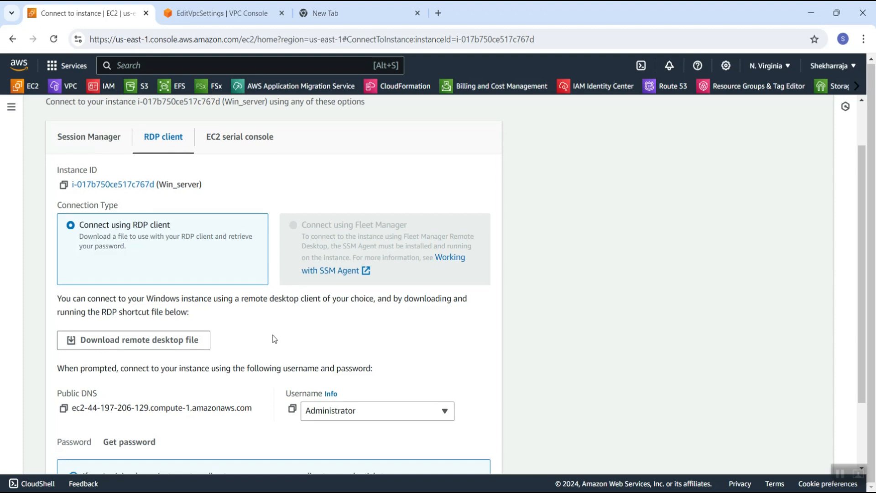
pyautogui.scroll(-1, 274, 338)
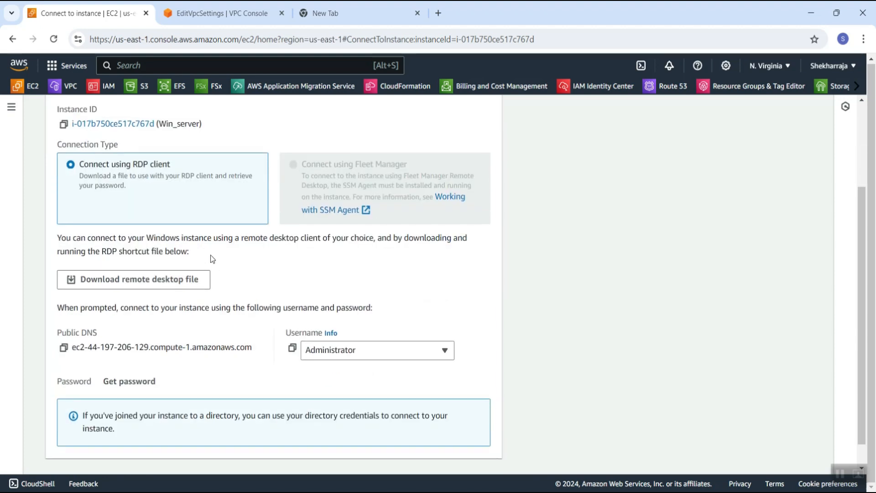
pyautogui.scroll(-1, 212, 259)
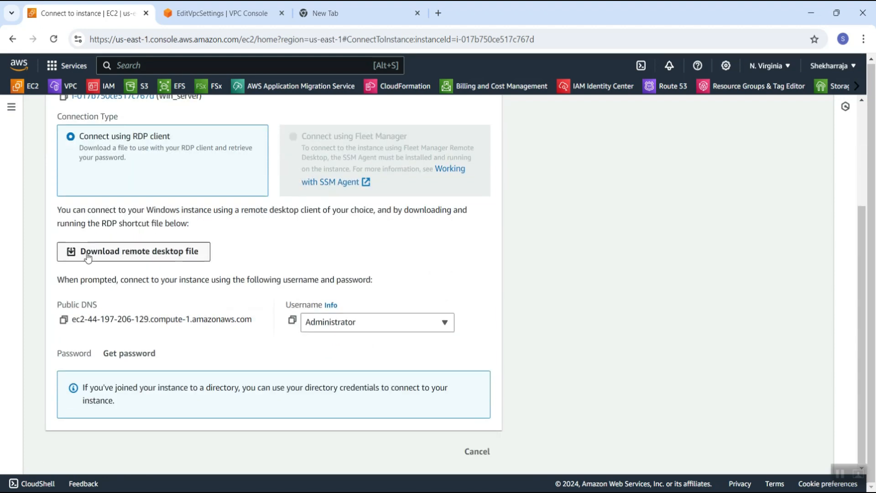
pyautogui.click(151, 258)
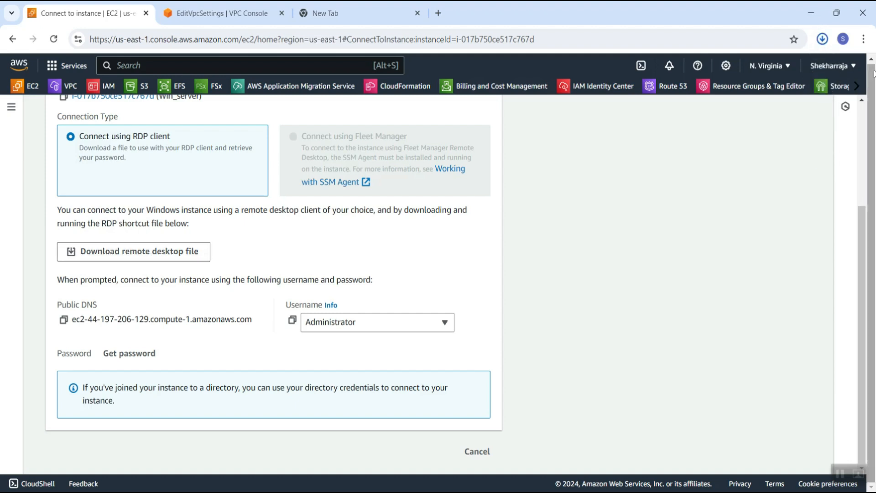
pyautogui.click(822, 41)
pyautogui.moveTo(694, 76)
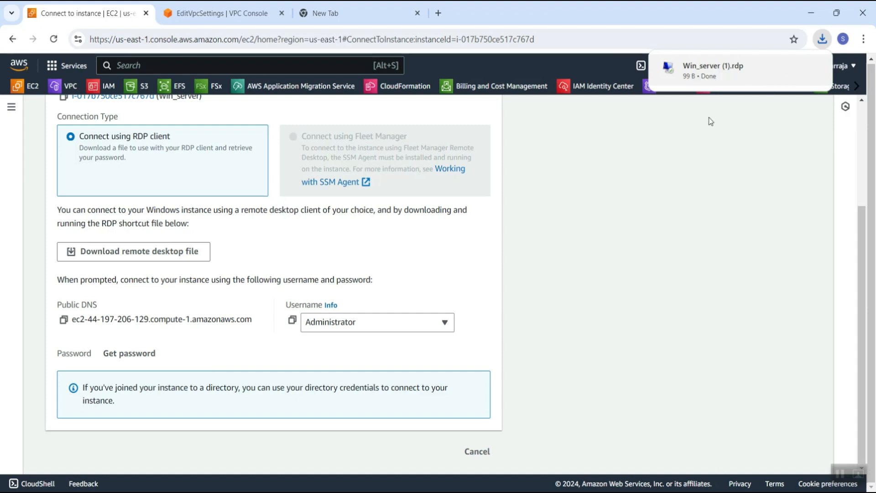
# - Launch Remote Desktop Connection with mstsc, look at its list of saved computers, and close it
pyautogui.press('super+r')
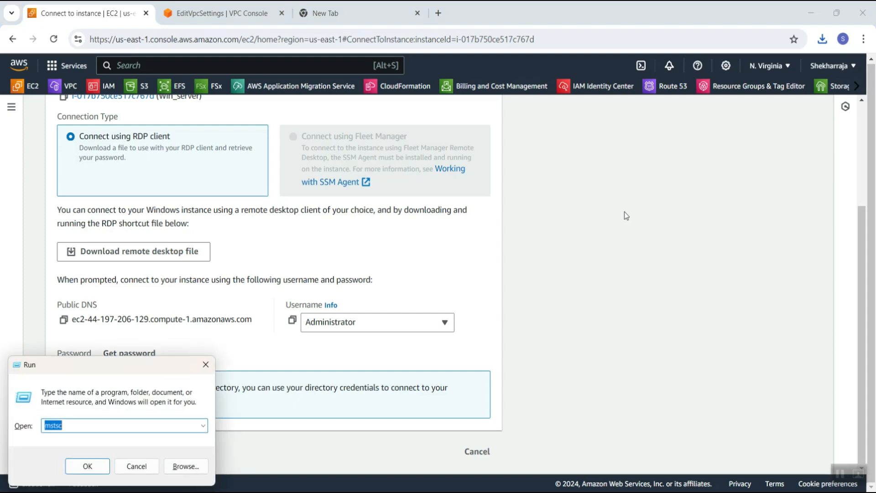
pyautogui.press('Return')
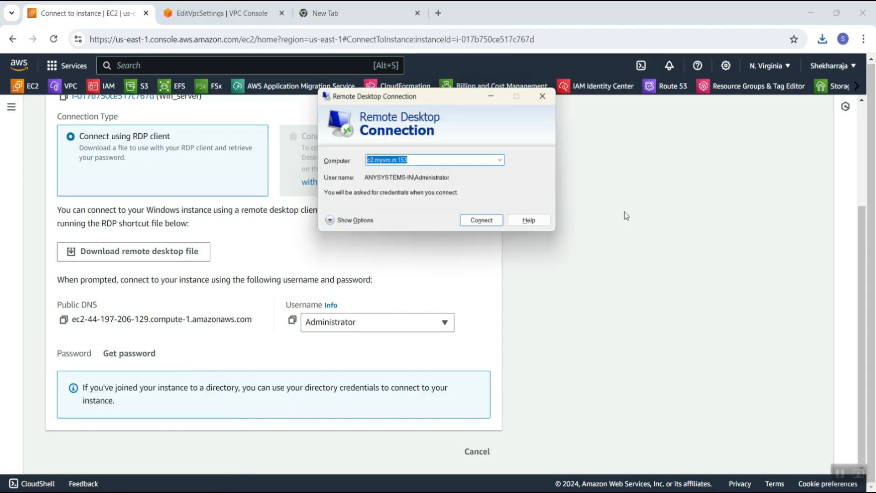
pyautogui.click(503, 160)
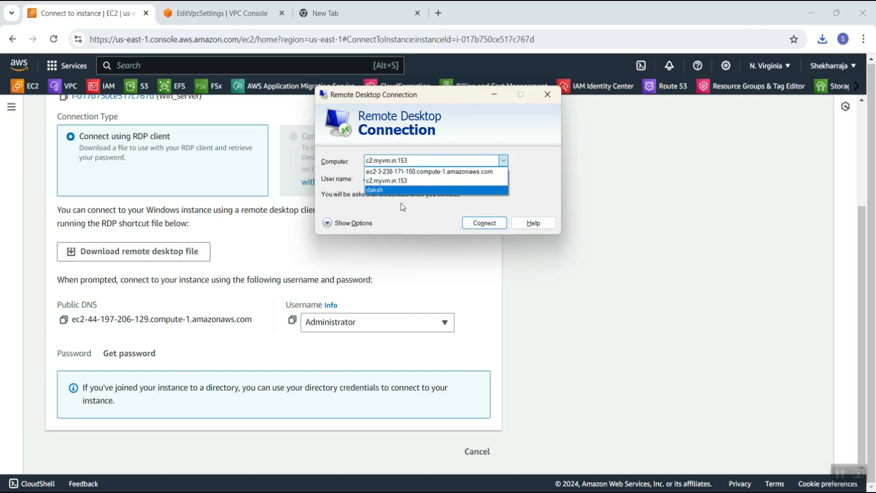
pyautogui.click(431, 162)
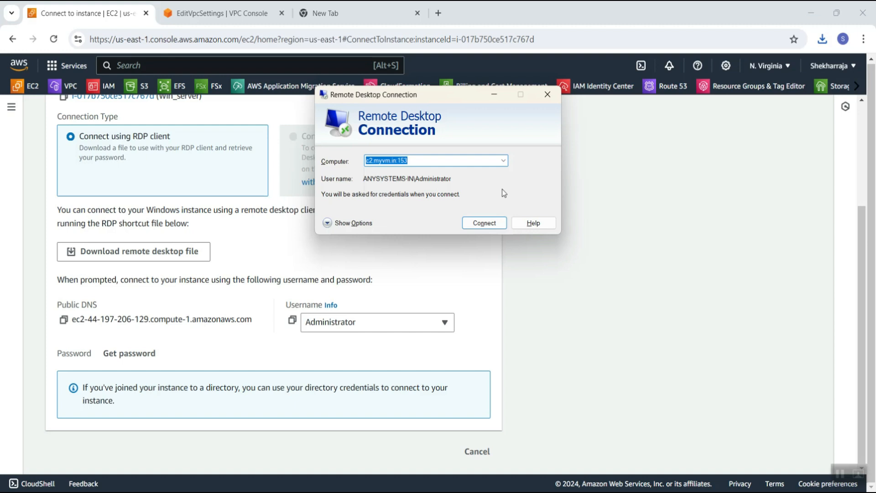
pyautogui.click(547, 95)
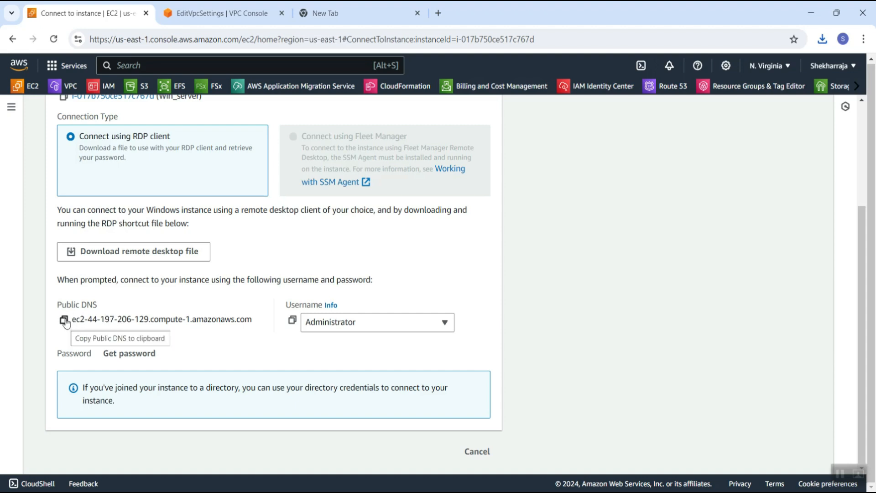
# - Review the public DNS of Win_server and the Administrator username options offered for the RDP connection
pyautogui.moveTo(110, 319); pyautogui.dragTo(216, 306)
pyautogui.click(212, 300)
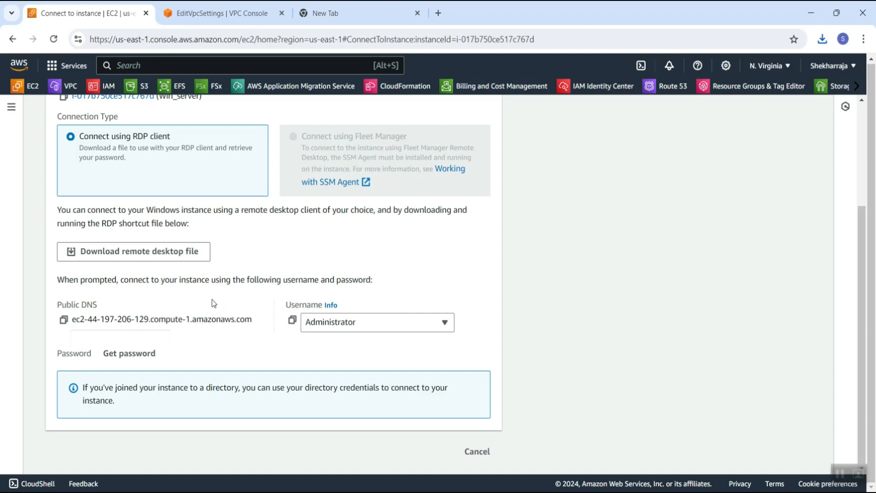
pyautogui.click(325, 325)
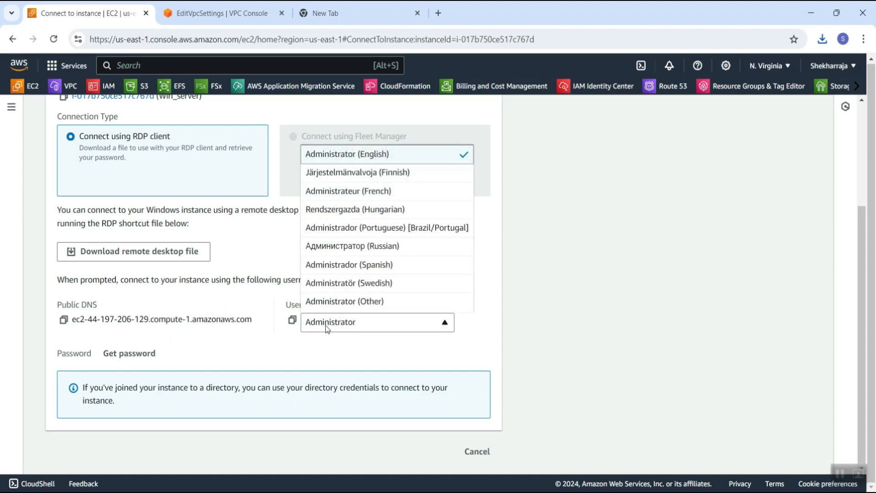
pyautogui.click(325, 325)
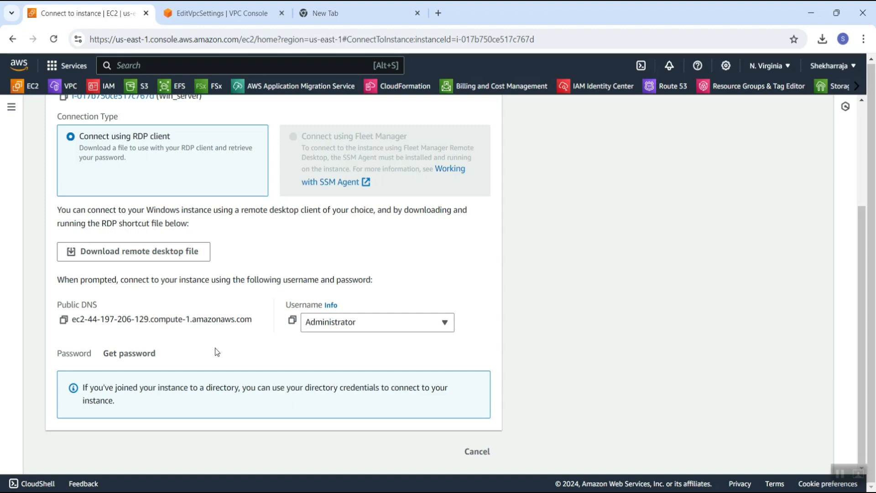
# - Start retrieving the Windows password for Win_server and upload the private key file Win_yt.pem from Downloads
pyautogui.click(121, 355)
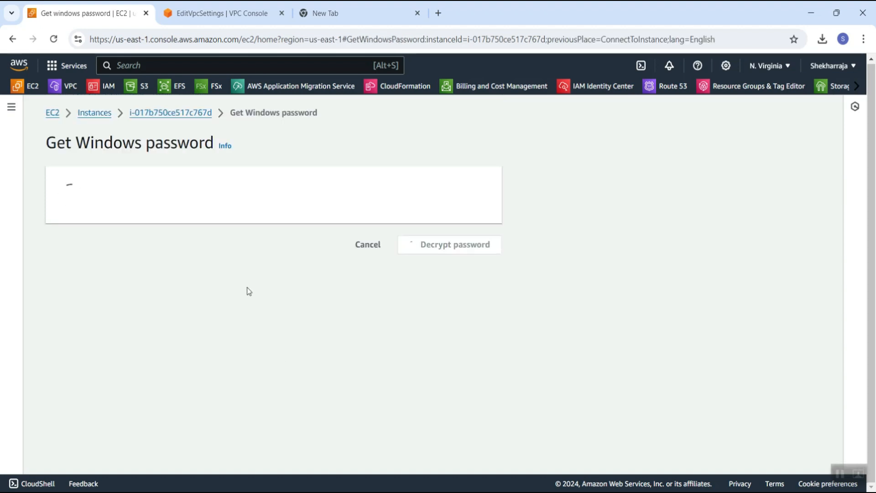
pyautogui.scroll(-1, 338, 261)
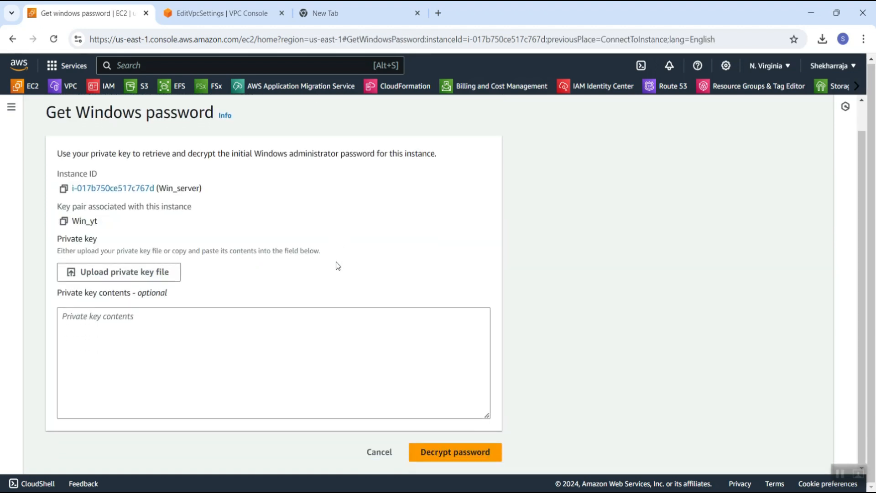
pyautogui.click(124, 279)
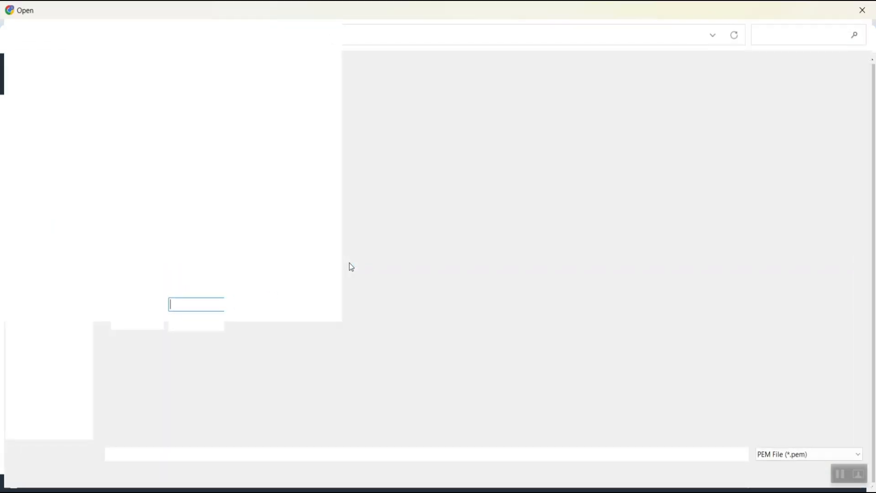
pyautogui.click(138, 115)
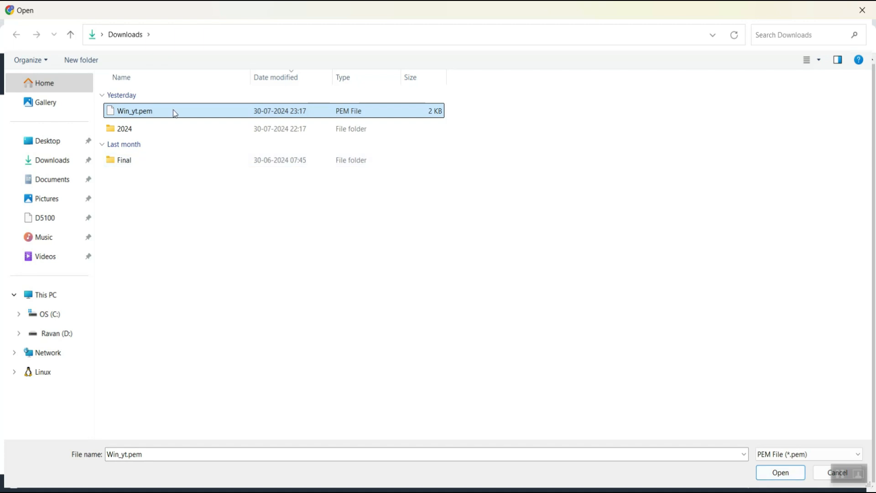
pyautogui.click(766, 473)
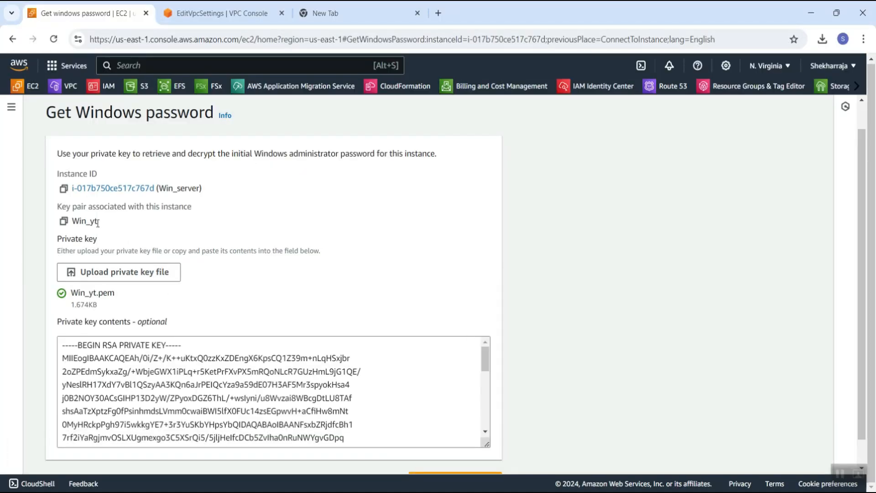
# - Check the associated key pair name, decrypt the Windows administrator password, and locate it in the RDP connection details
pyautogui.moveTo(108, 226); pyautogui.dragTo(72, 222)
pyautogui.scroll(-1, 121, 217)
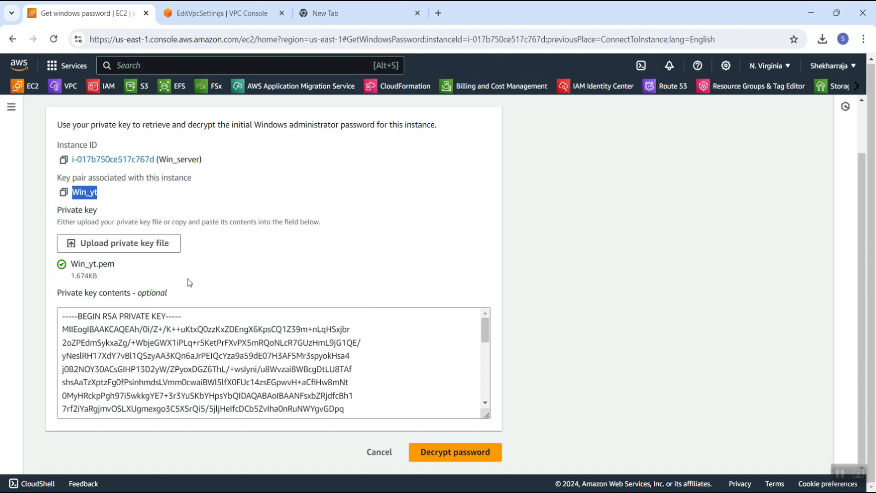
pyautogui.click(441, 455)
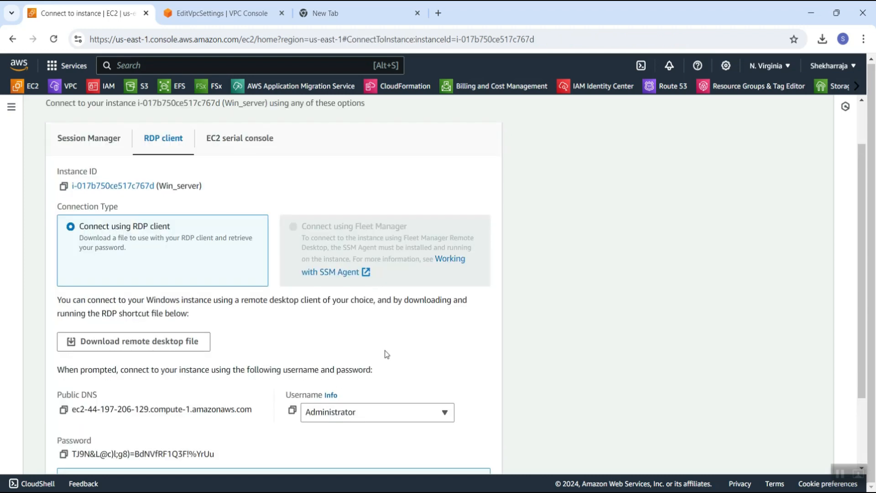
pyautogui.scroll(-2, 385, 354)
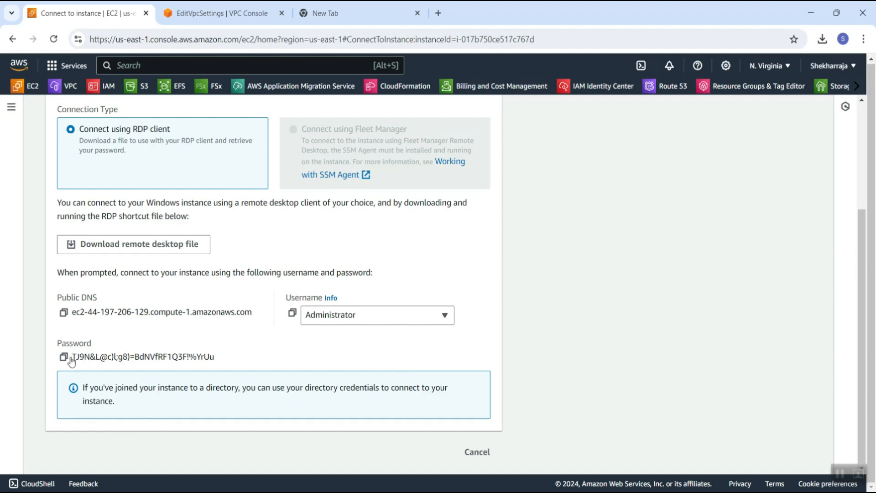
pyautogui.moveTo(75, 356); pyautogui.dragTo(227, 356)
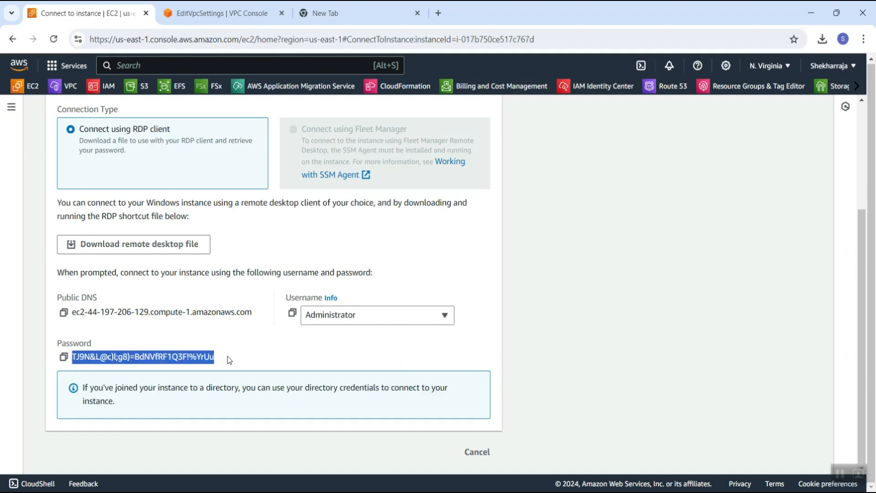
pyautogui.click(252, 357)
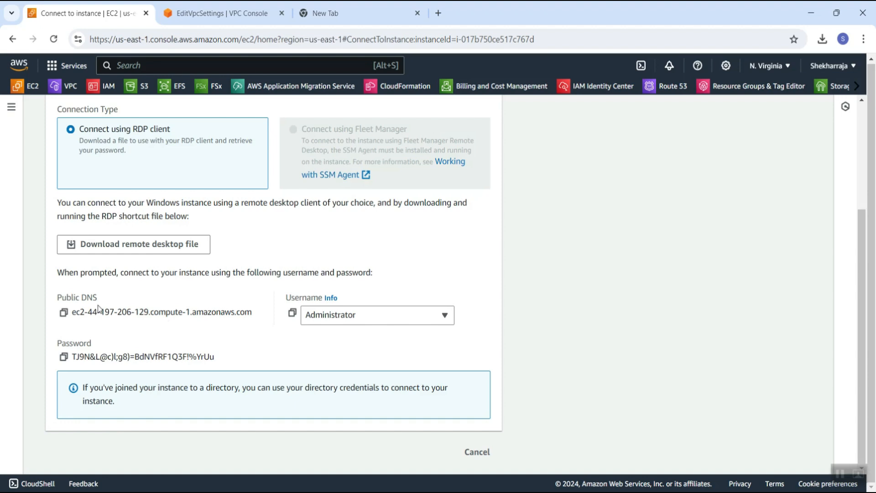
# - Copy the instance's public DNS, open the downloaded Win_server (1).rdp file, and connect despite the unidentified publisher
pyautogui.click(64, 313)
pyautogui.click(825, 40)
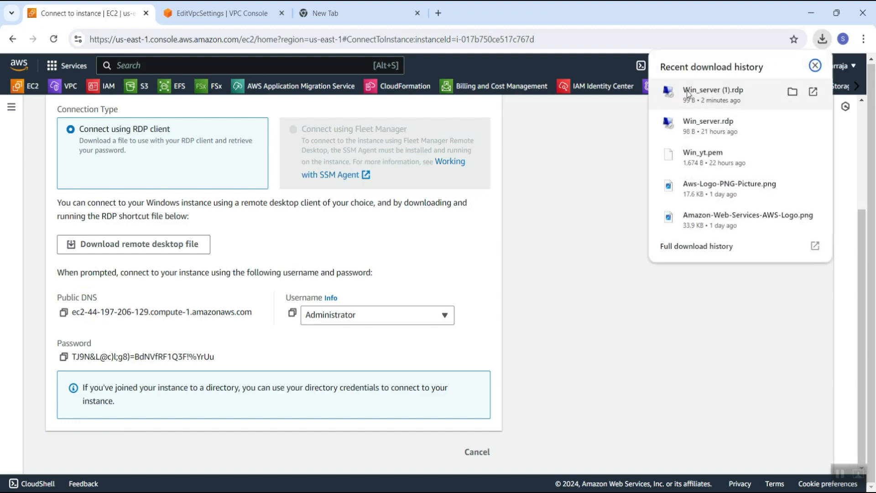
pyautogui.click(677, 91)
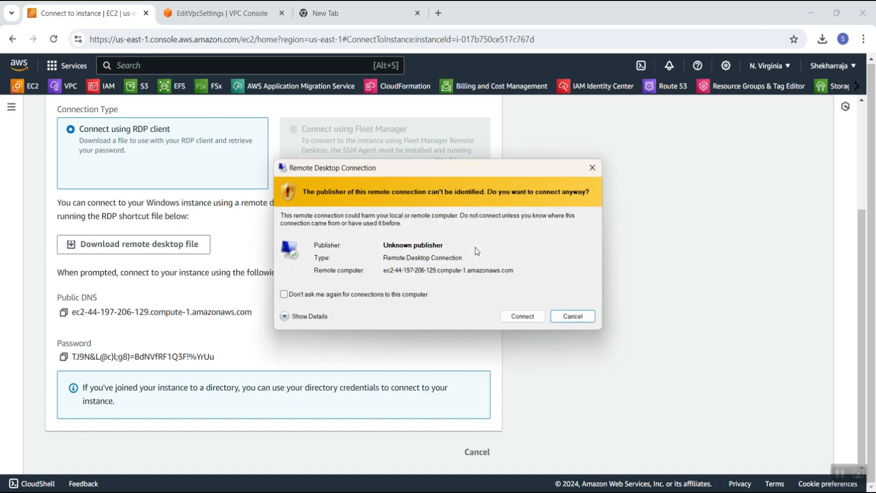
pyautogui.click(521, 317)
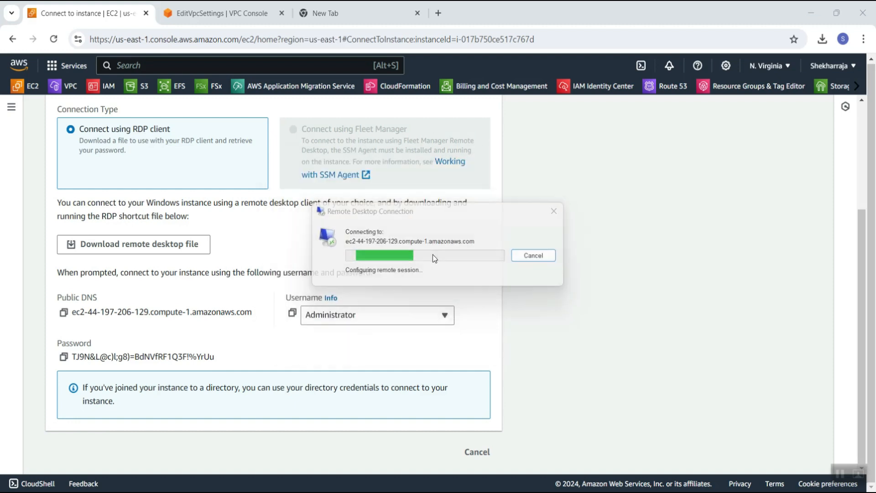
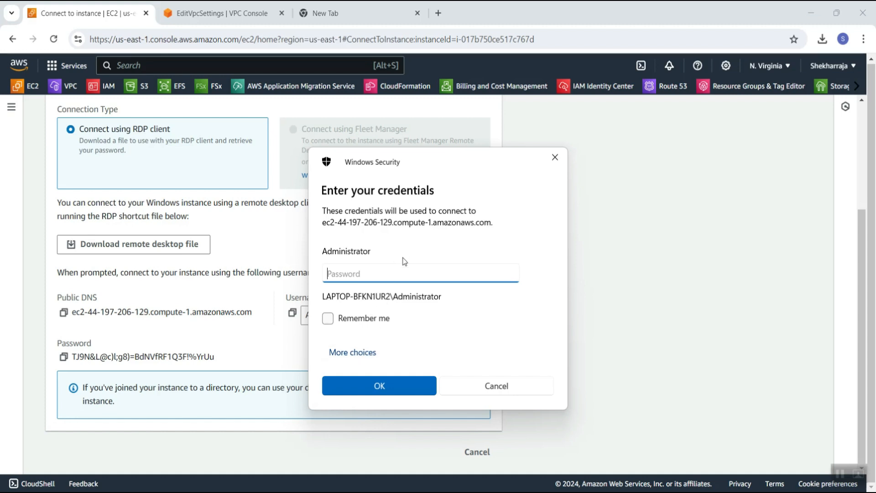
# - Choose to use a different account for the remote desktop credentials and enter .\administrator as the user name
pyautogui.click(353, 356)
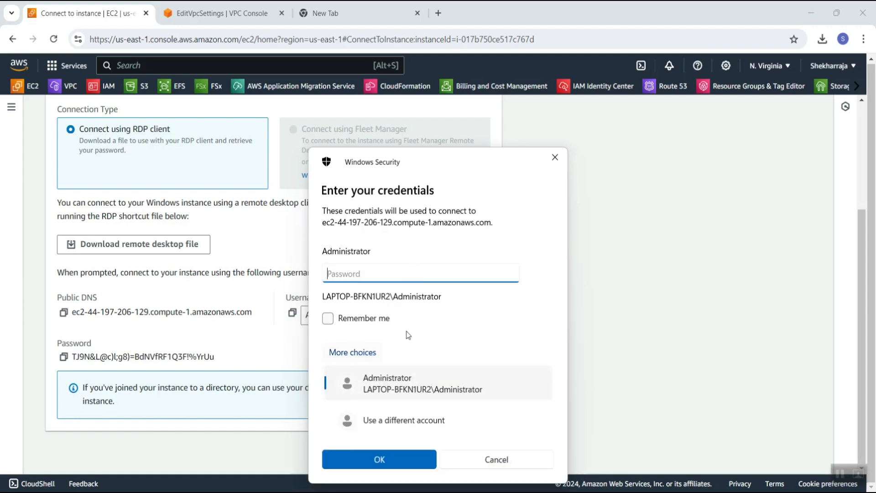
pyautogui.click(386, 420)
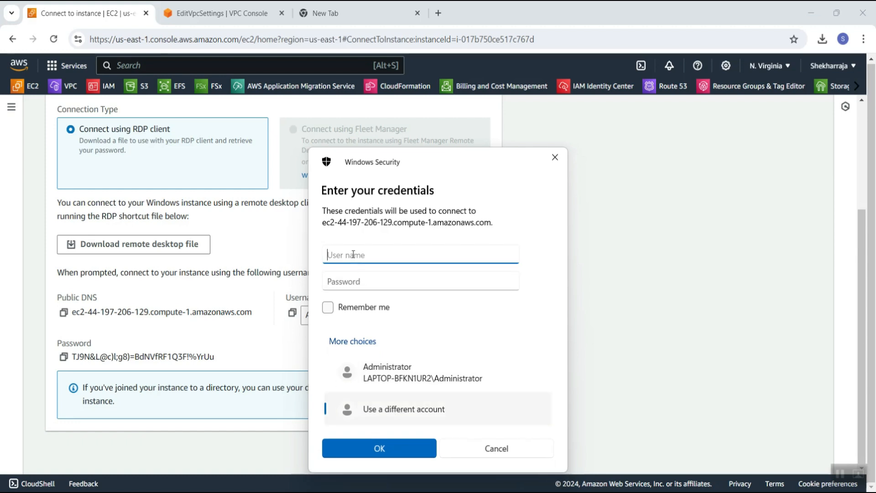
pyautogui.write('.\\administrator')
# - Copy the decrypted administrator password into the credentials' password field, submit it, and accept the untrusted certificate to connect
pyautogui.click(357, 283)
pyautogui.click(64, 358)
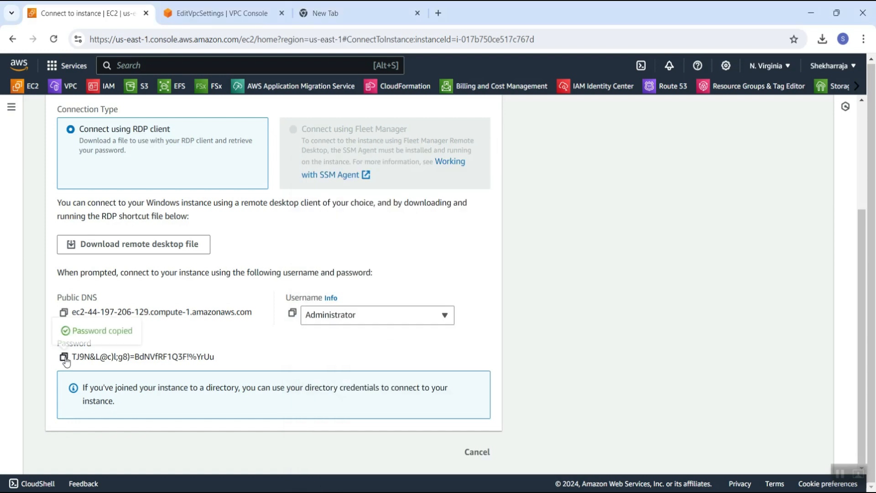
pyautogui.hotkey('alt', 'Tab')
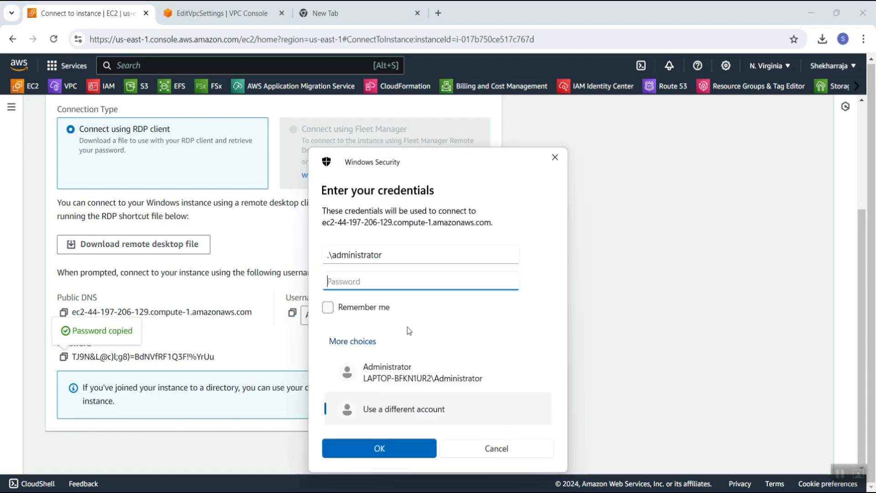
pyautogui.hotkey('ctrl', 'v')
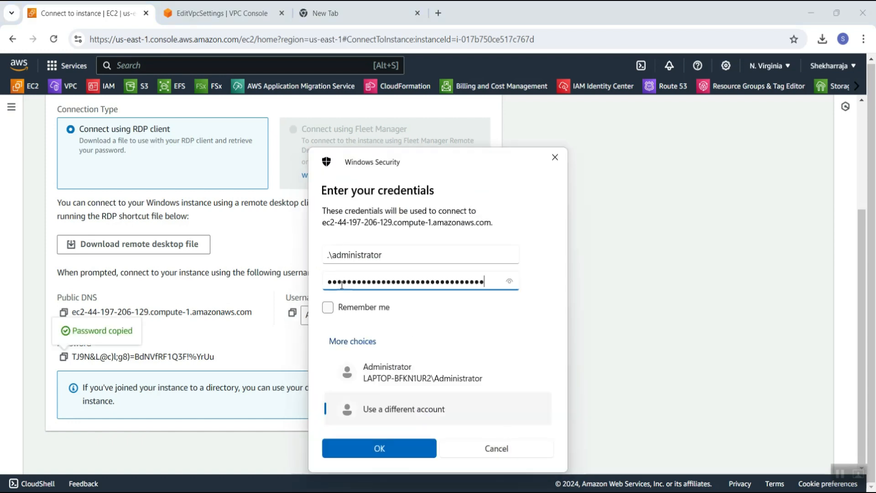
pyautogui.click(374, 451)
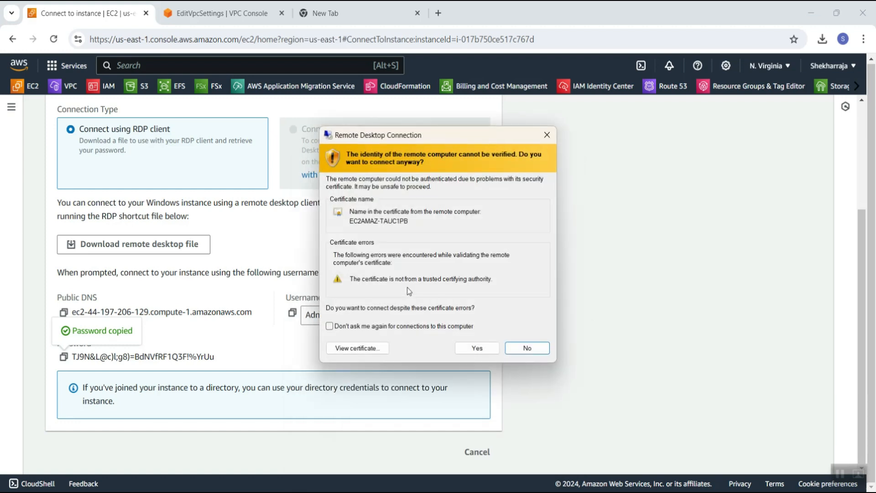
pyautogui.click(476, 348)
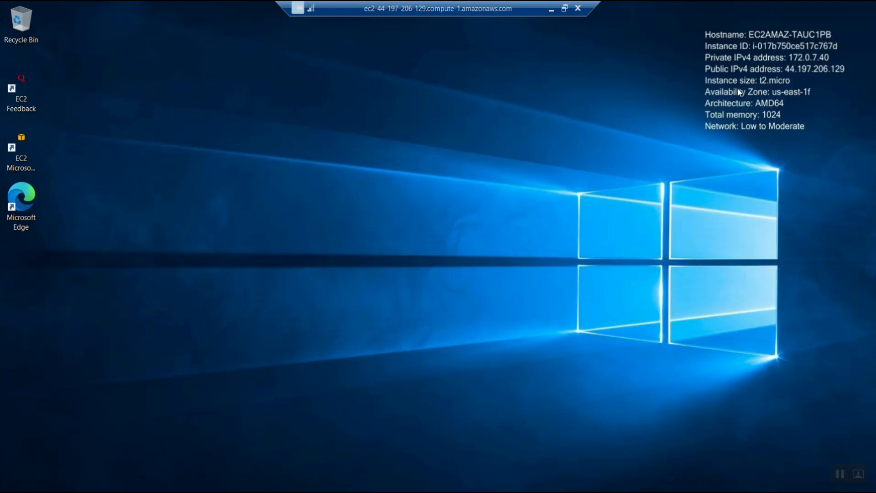
# - Examine the instance details displayed on the remote server's desktop, including the instance size and hostname
pyautogui.moveTo(718, 84); pyautogui.dragTo(774, 83)
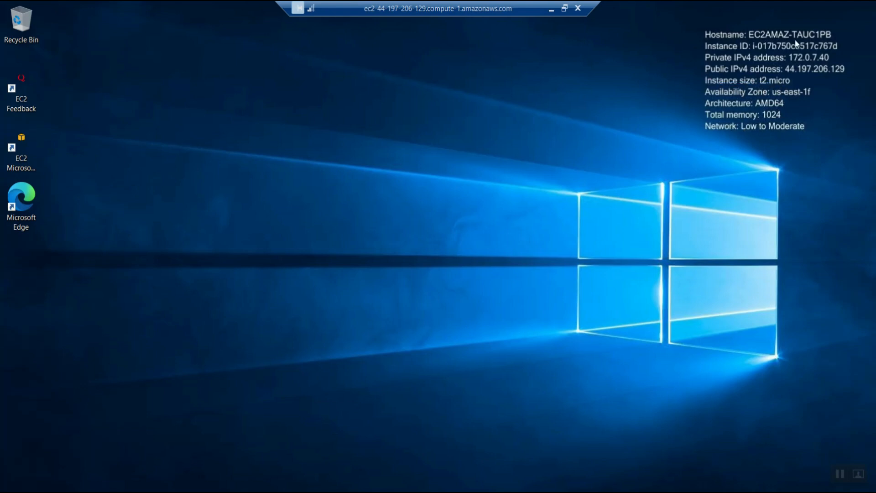